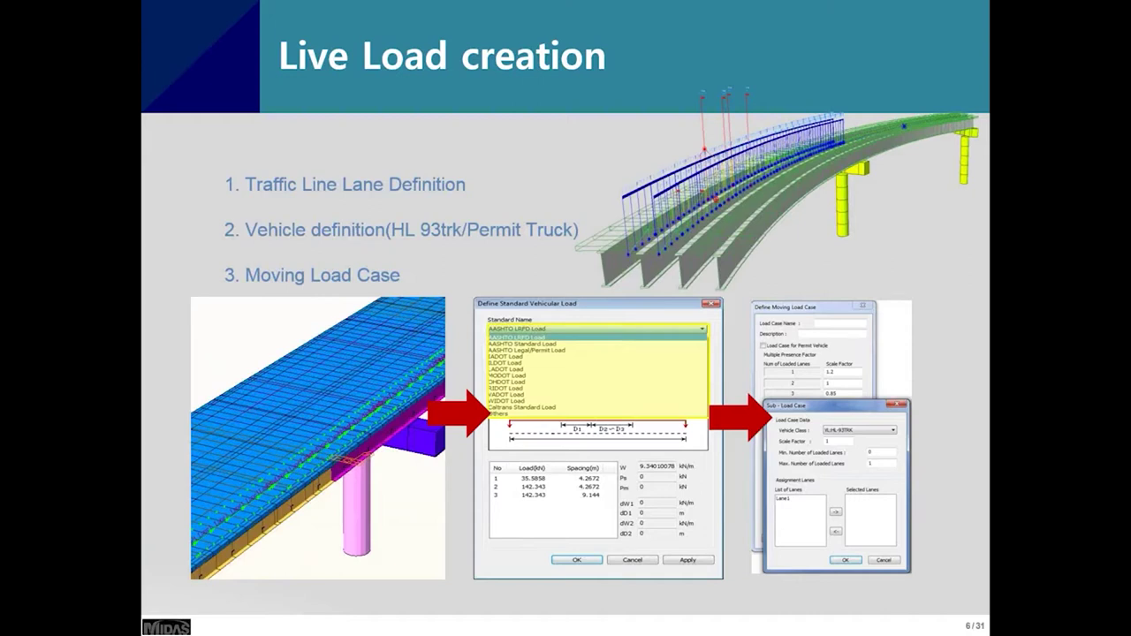
Switch to MIDAS/Civil and restore the initial view of the bridge model without the load symbols
{"action": "key", "text": "alt+Tab"}
{"action": "key", "text": "alt+Tab"}
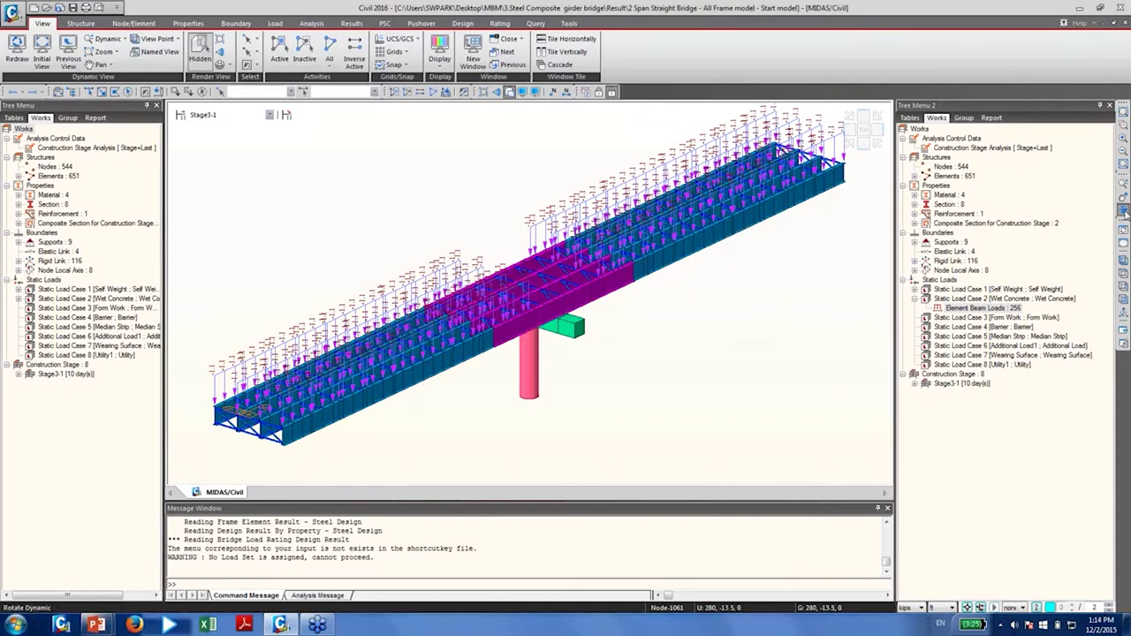
{"action": "left_click", "coordinate": [42, 54]}
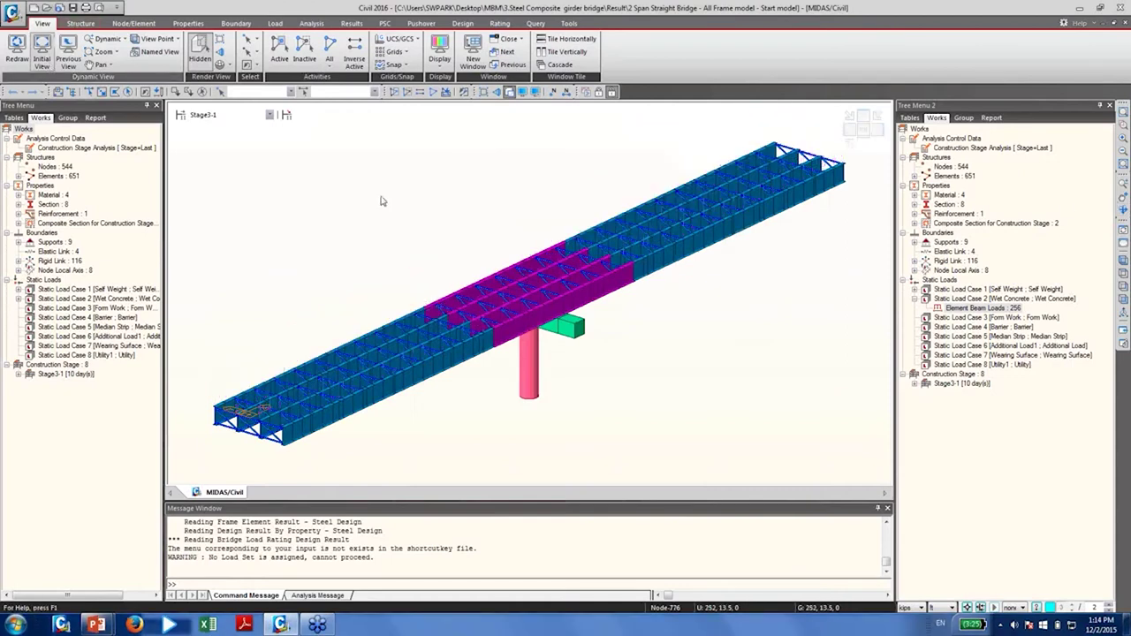
Switch the model to the Base stage, select the Moving Load type and restore the initial view without load symbols
{"action": "left_click", "coordinate": [277, 25]}
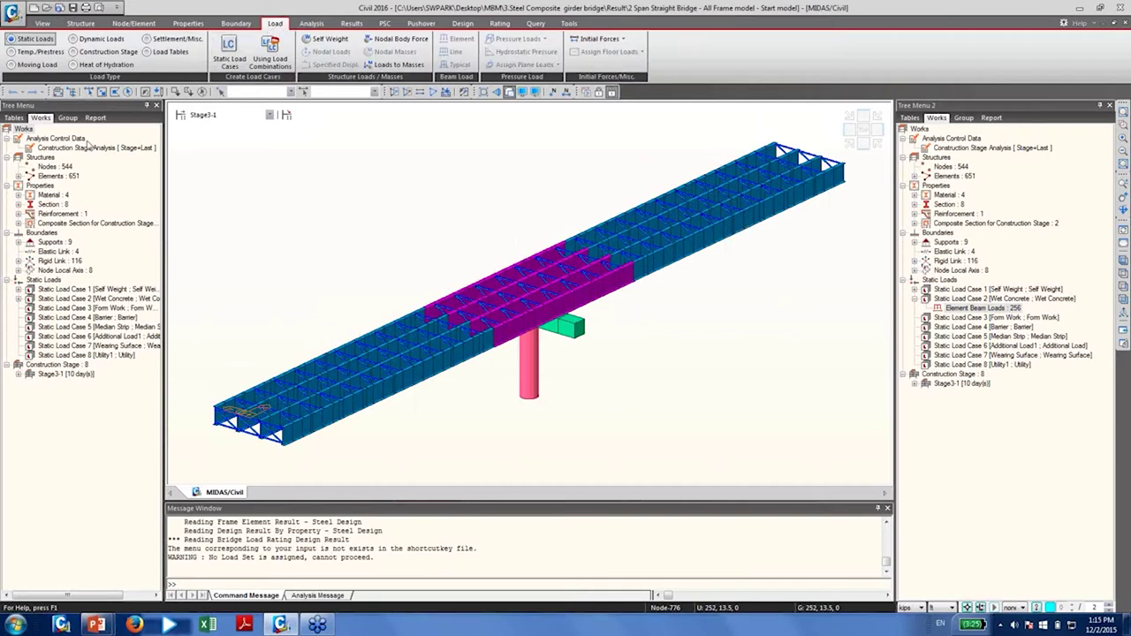
{"action": "left_click", "coordinate": [35, 66]}
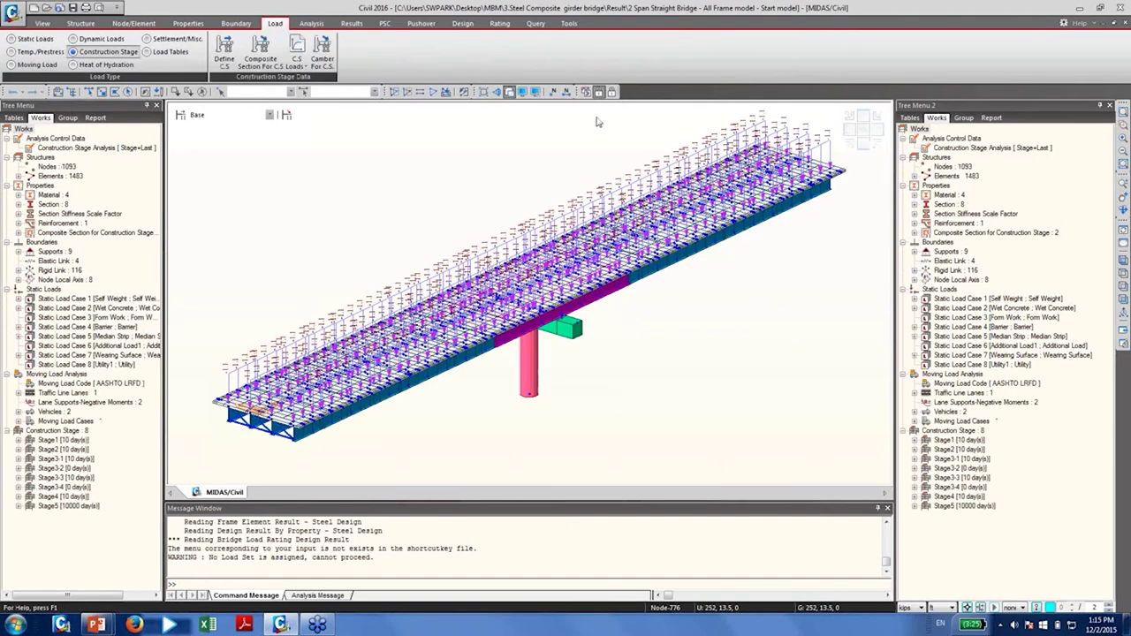
{"action": "left_click", "coordinate": [35, 65]}
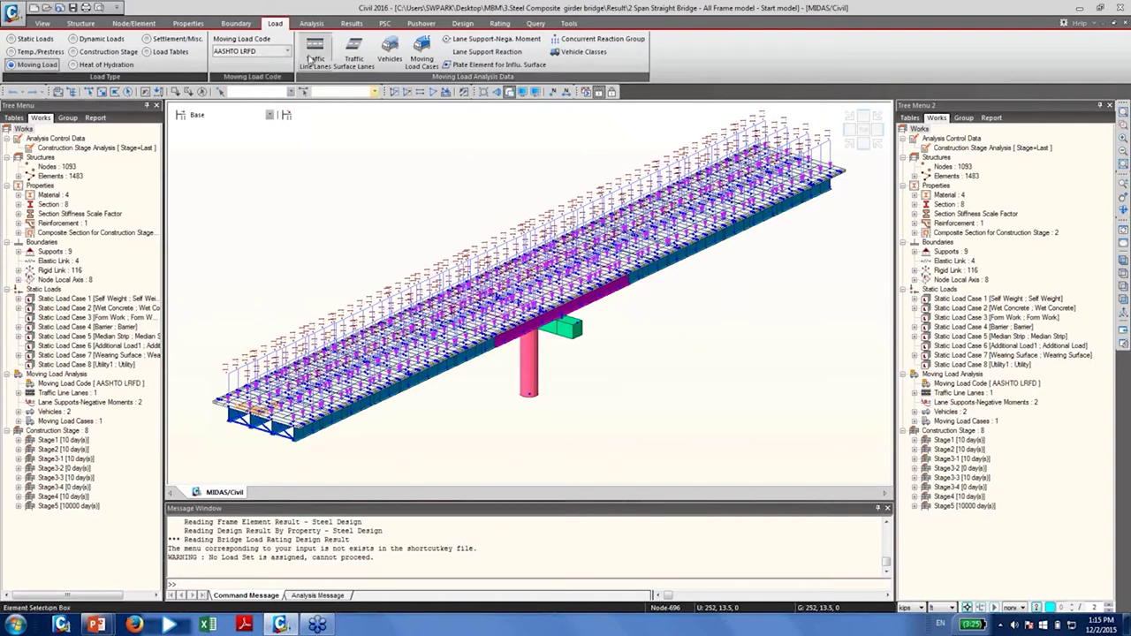
{"action": "left_click", "coordinate": [42, 23]}
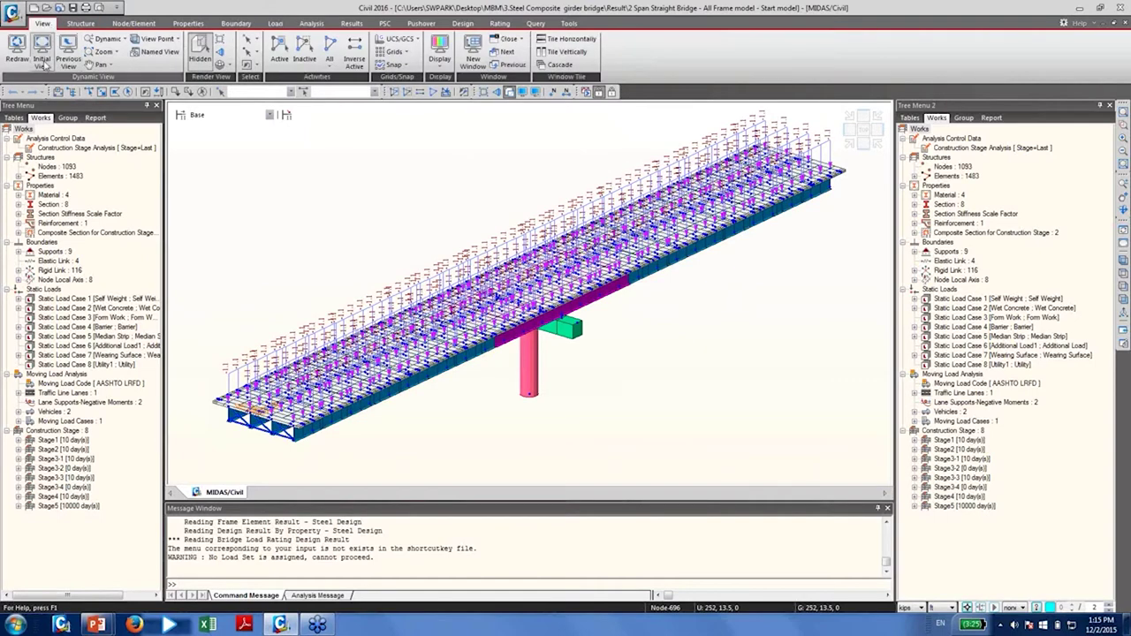
{"action": "left_click", "coordinate": [41, 49]}
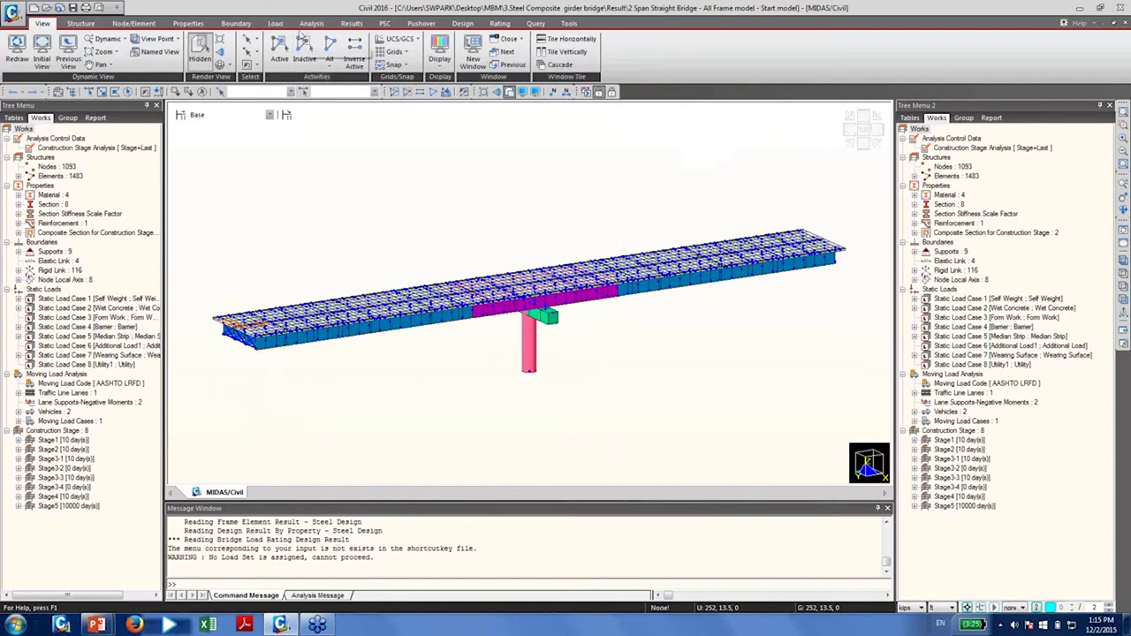
Examine the list of defined traffic line lanes in the moving load data, then close it
{"action": "left_click", "coordinate": [275, 23]}
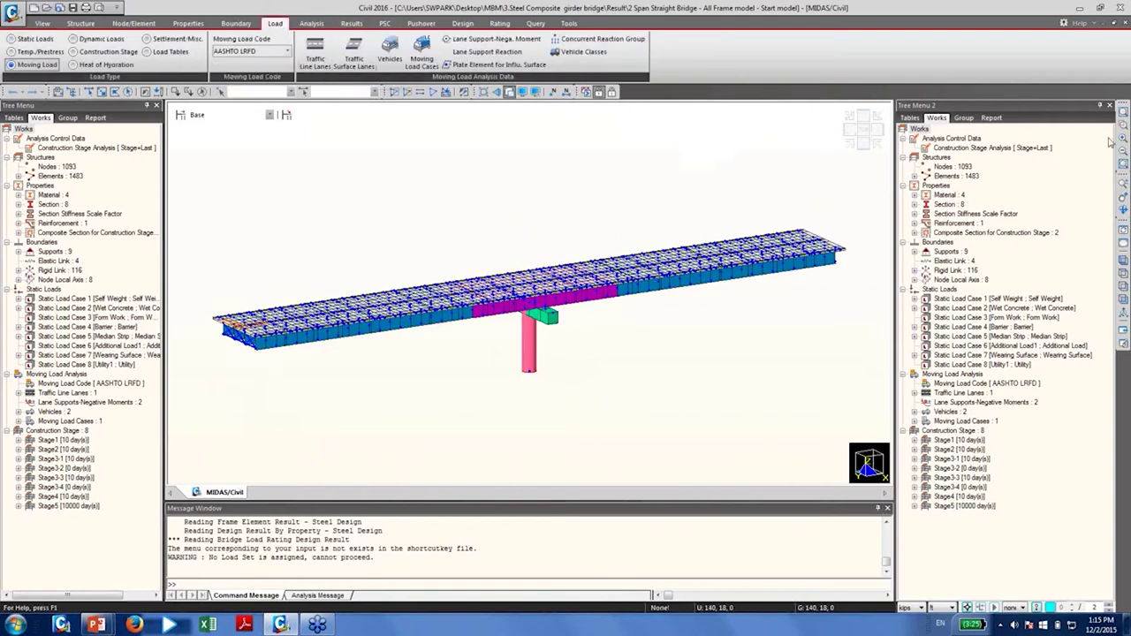
{"action": "mouse_move", "coordinate": [596, 313]}
{"action": "middle_mouse_down"}
{"action": "mouse_move", "coordinate": [609, 331]}
{"action": "mouse_move", "coordinate": [596, 319]}
{"action": "middle_mouse_up"}
{"action": "left_click", "coordinate": [315, 51]}
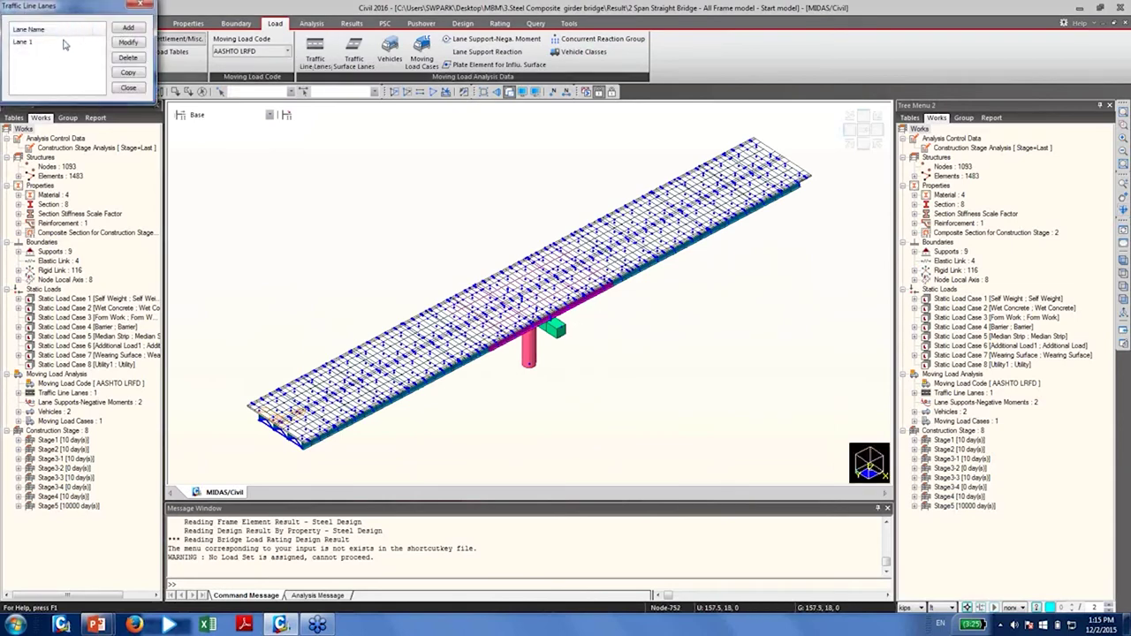
{"action": "left_click", "coordinate": [141, 6]}
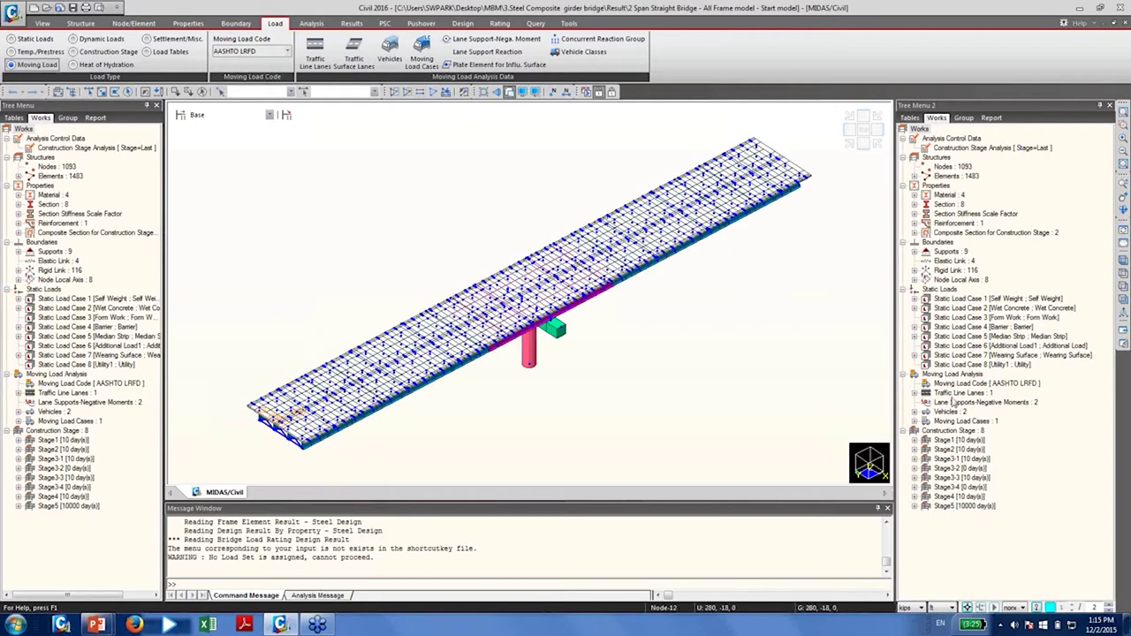
Display traffic line lane Lane 1 on the bridge deck and inspect it up close
{"action": "left_click", "coordinate": [954, 394]}
{"action": "double_click", "coordinate": [956, 394]}
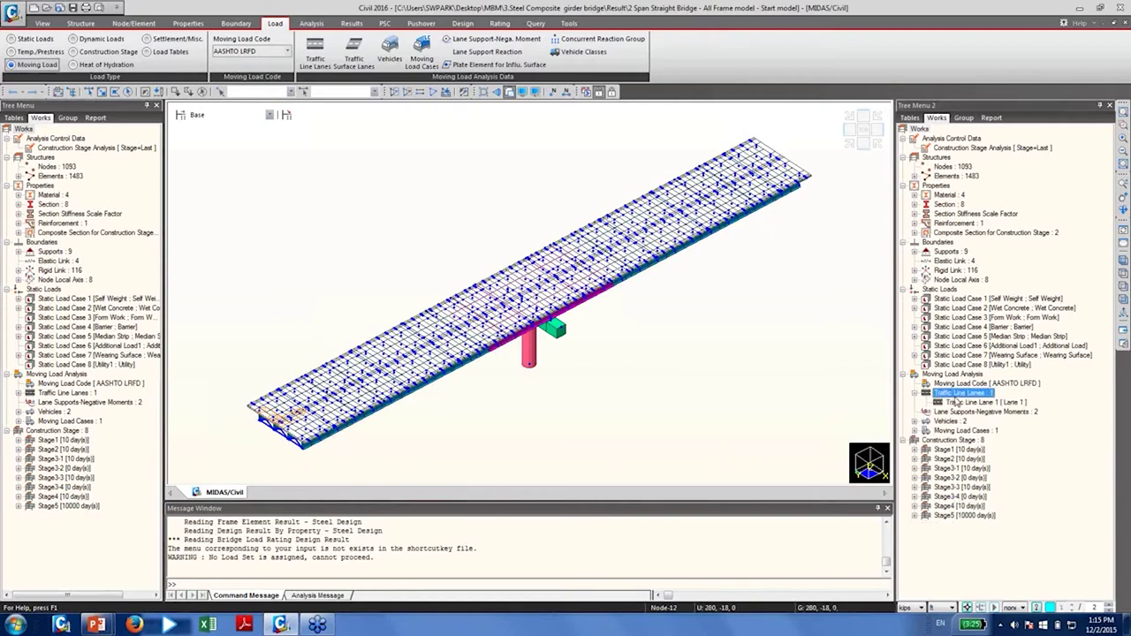
{"action": "right_click", "coordinate": [965, 406]}
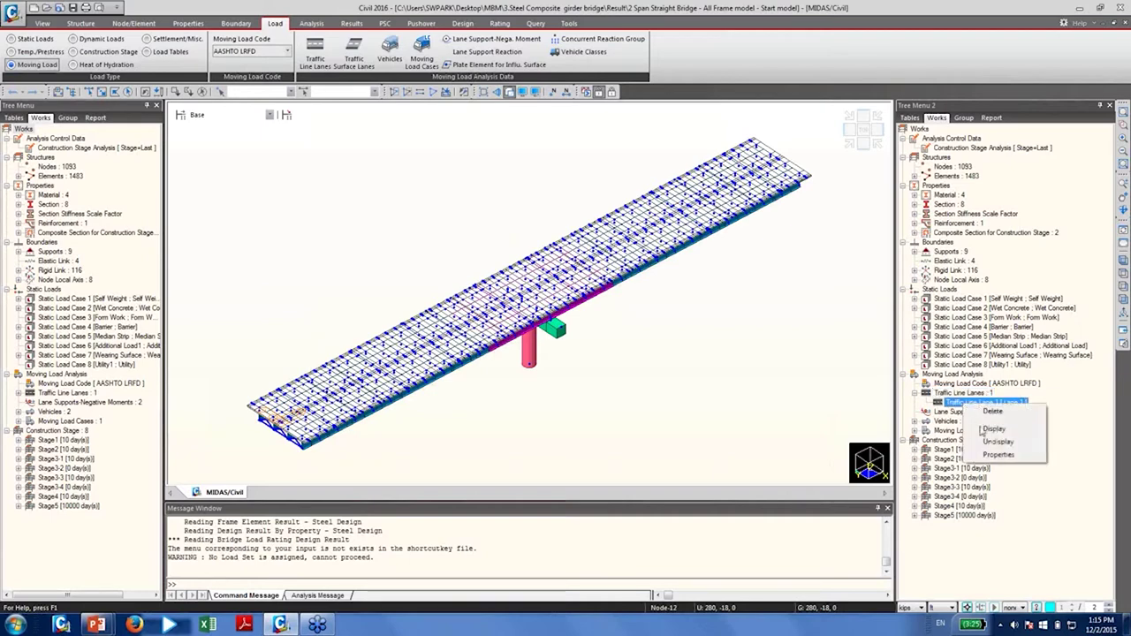
{"action": "left_click", "coordinate": [985, 430]}
{"action": "scroll", "coordinate": [459, 334], "scroll_direction": "up", "scroll_amount": 3}
{"action": "scroll", "coordinate": [459, 334], "scroll_direction": "up", "scroll_amount": 2}
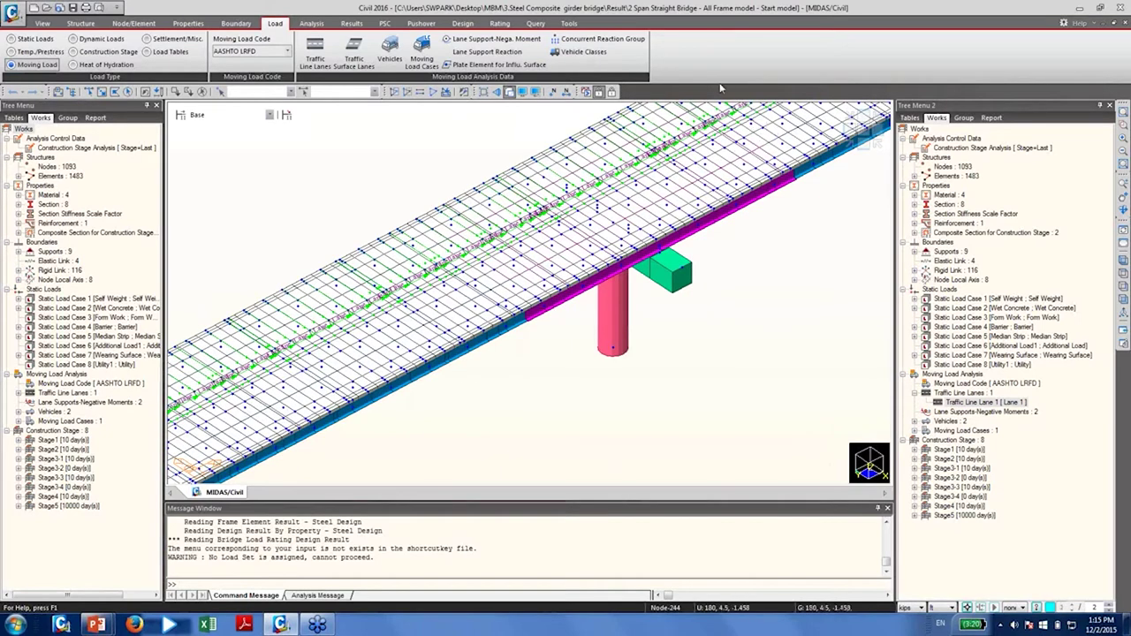
Start a standard vehicle definition and examine the vehicular load types offered under AASHTO LRFD Load
{"action": "left_click", "coordinate": [389, 53]}
{"action": "left_click_drag", "start_coordinate": [141, 35], "coordinate": [436, 113]}
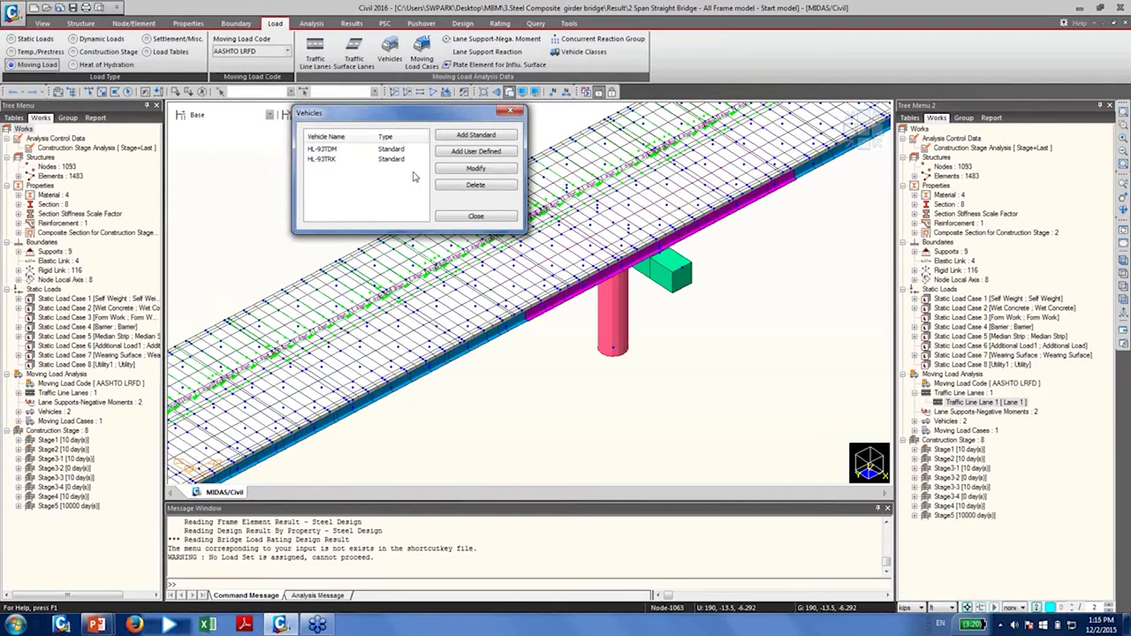
{"action": "left_click", "coordinate": [488, 135]}
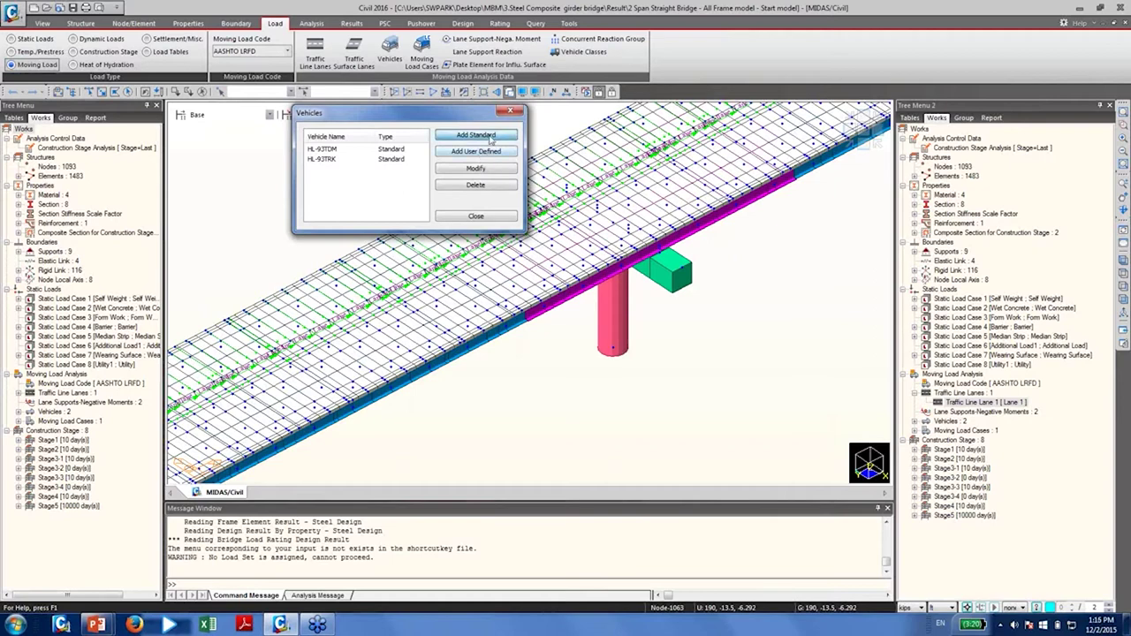
{"action": "left_click_drag", "start_coordinate": [637, 7], "coordinate": [389, 166]}
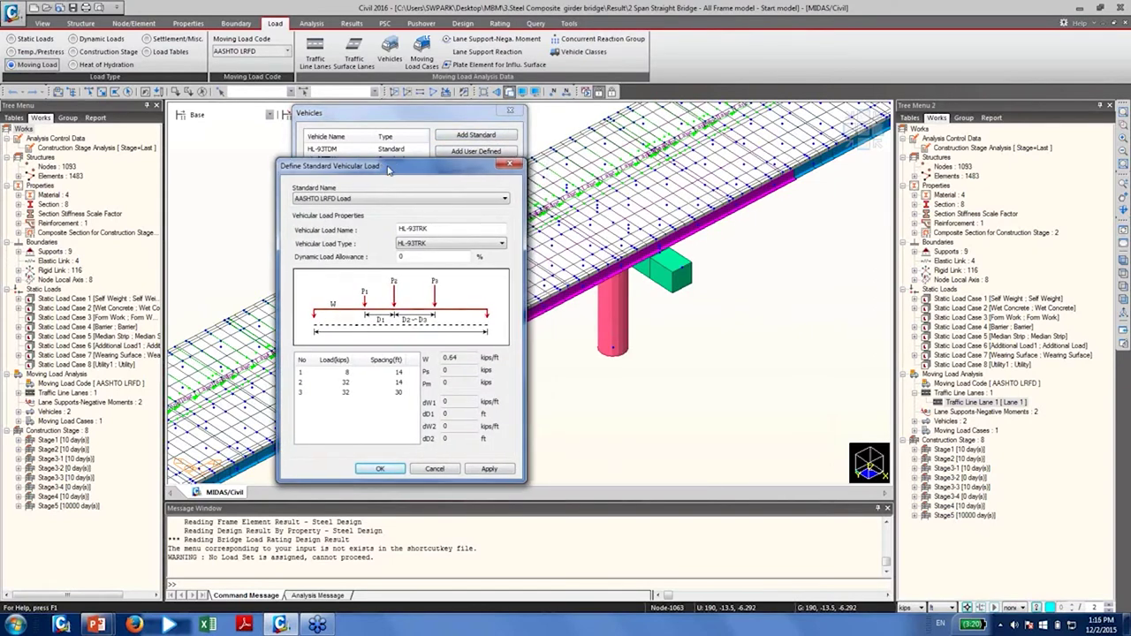
{"action": "left_click", "coordinate": [442, 198]}
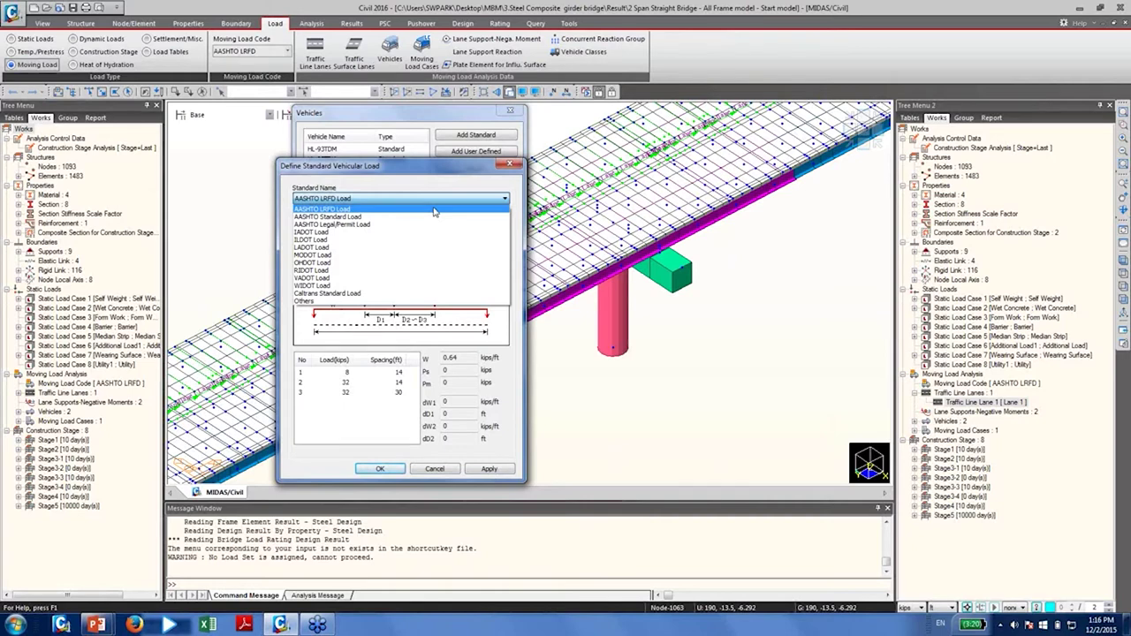
{"action": "left_click", "coordinate": [434, 209]}
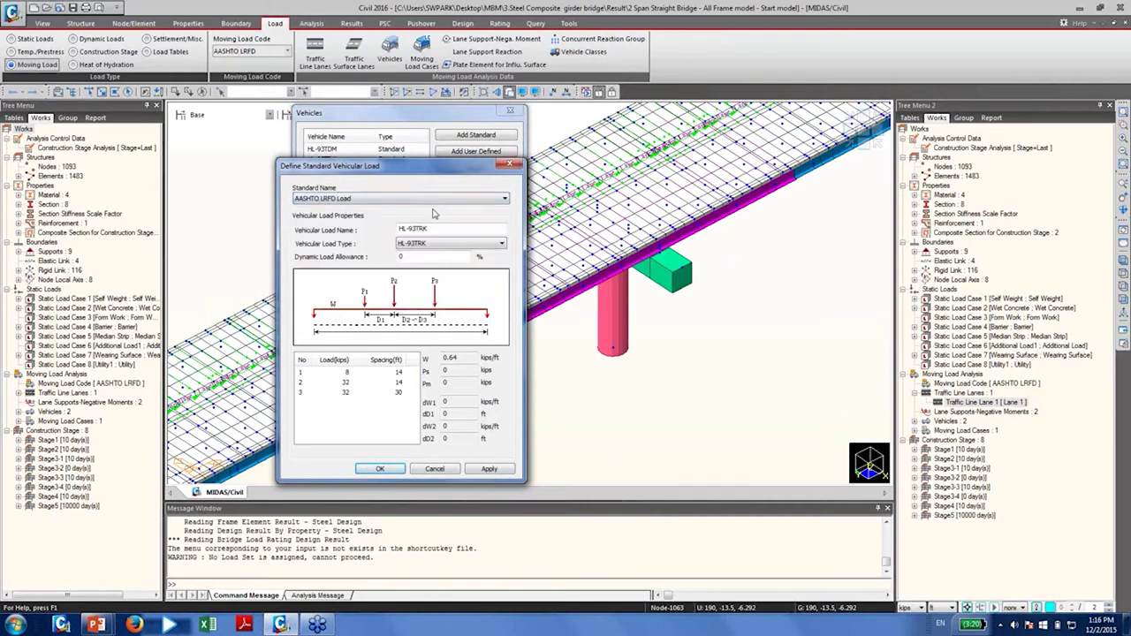
{"action": "left_click", "coordinate": [444, 245]}
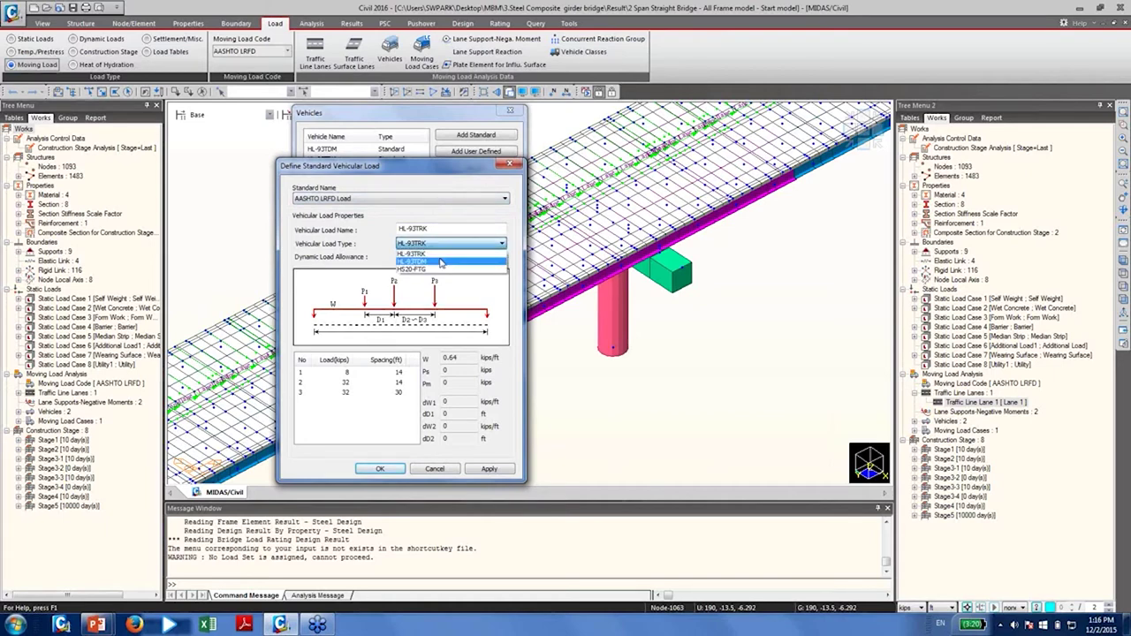
{"action": "left_click", "coordinate": [454, 210]}
Set the vehicle standard to AASHTO Legal/Permit Load and examine its available vehicular load types
{"action": "left_click", "coordinate": [456, 200]}
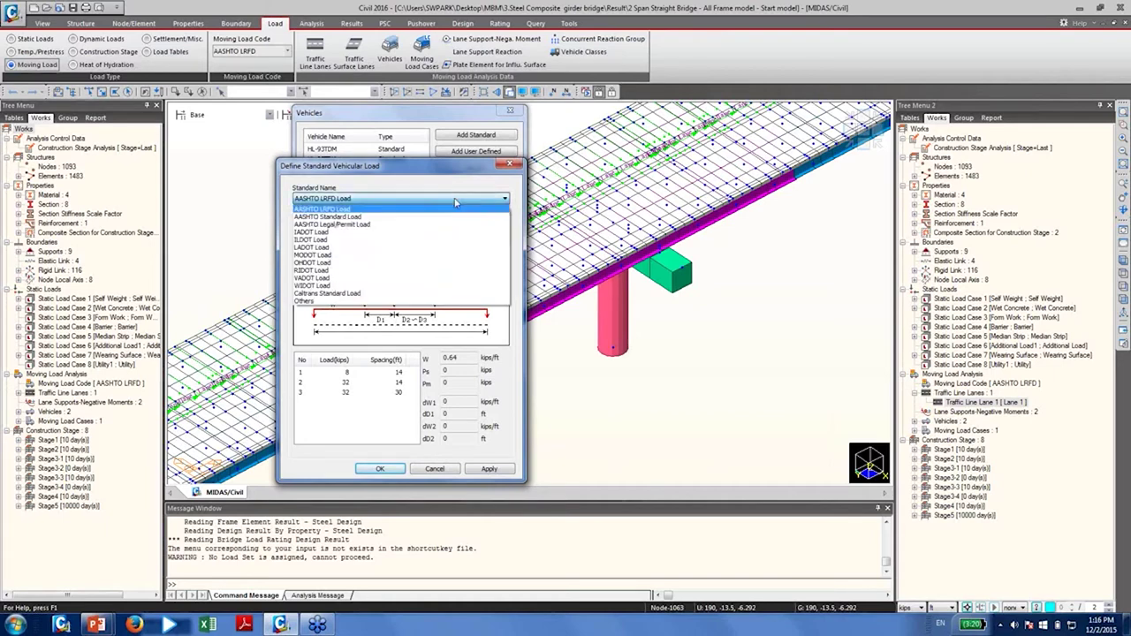
{"action": "left_click", "coordinate": [445, 226]}
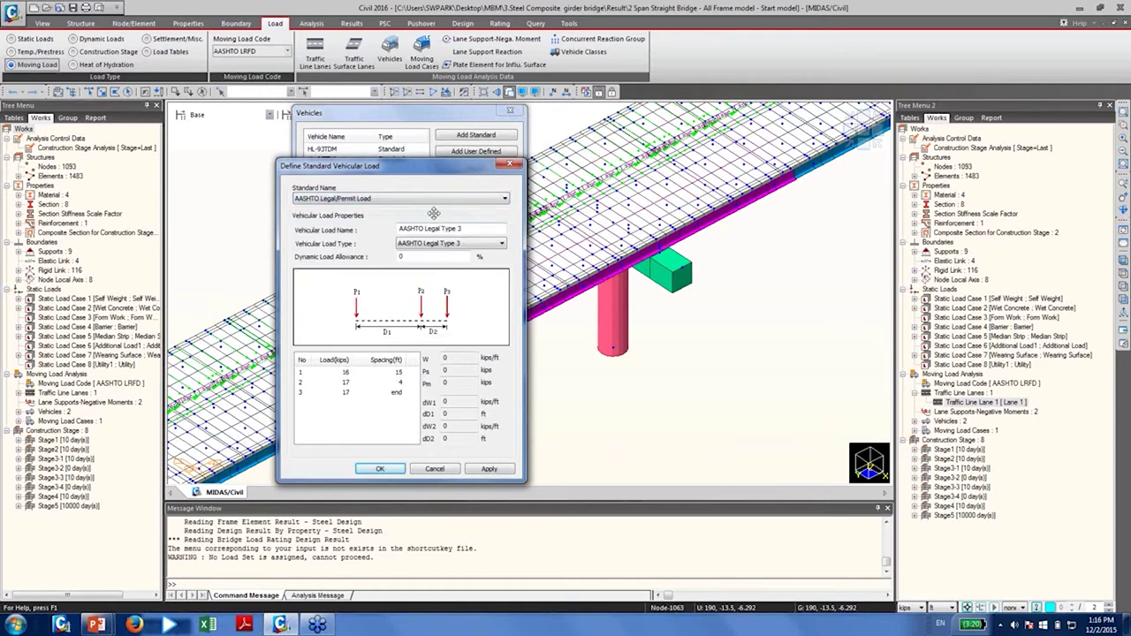
{"action": "left_click", "coordinate": [434, 200]}
{"action": "left_click", "coordinate": [449, 200]}
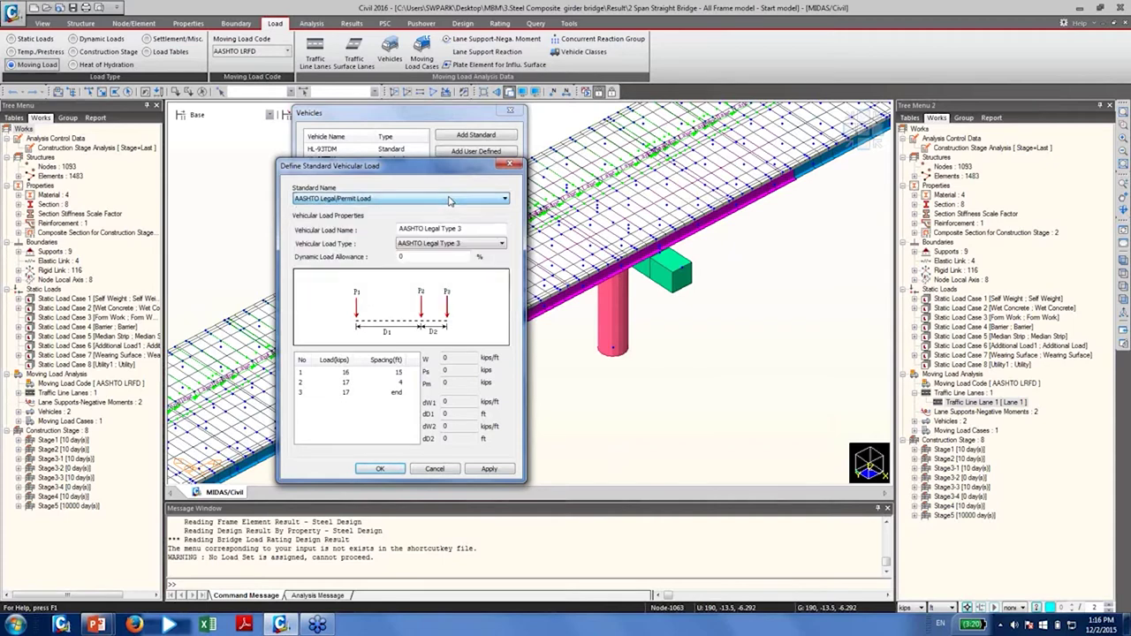
{"action": "left_click", "coordinate": [450, 244]}
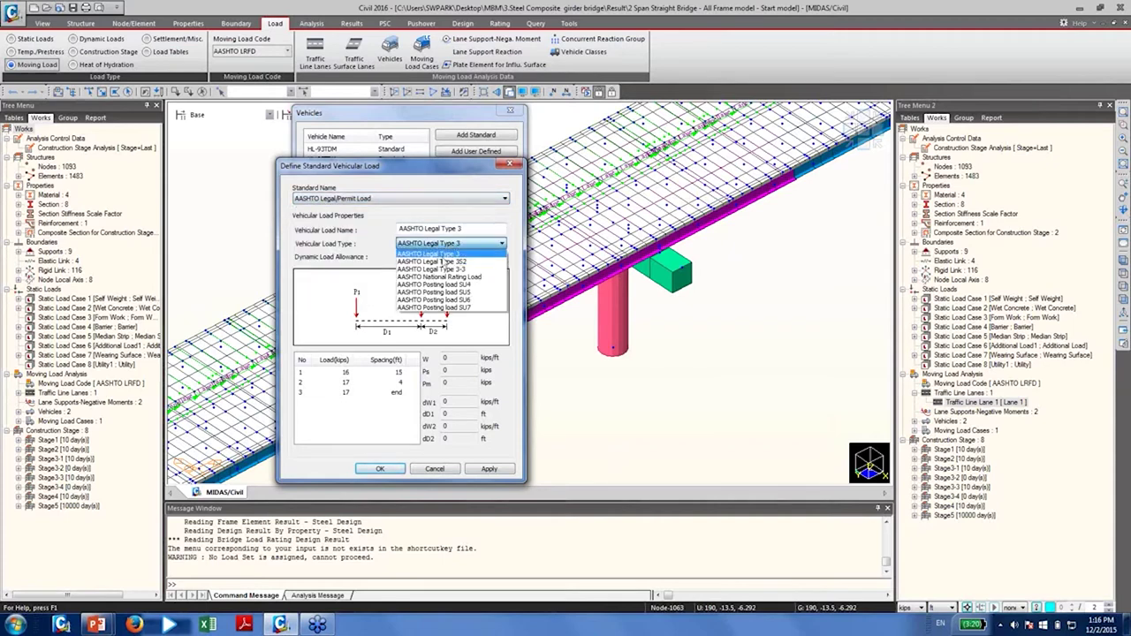
{"action": "left_click", "coordinate": [418, 217]}
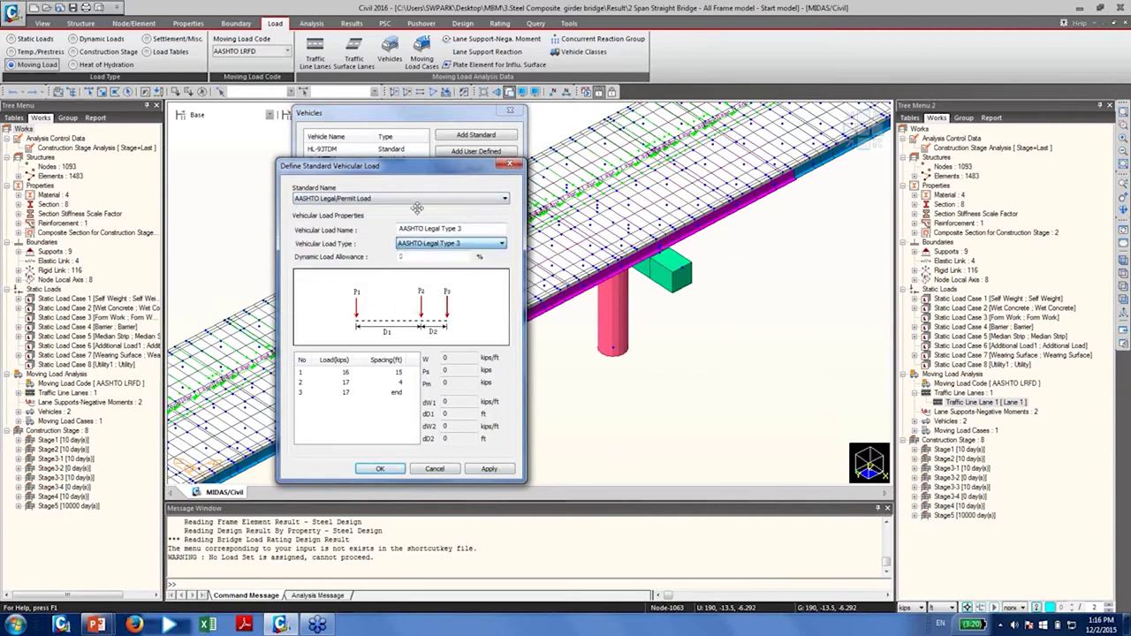
Preview the IADOT Load standard's permit vehicle, then discard the standard vehicle definition
{"action": "left_click", "coordinate": [486, 199]}
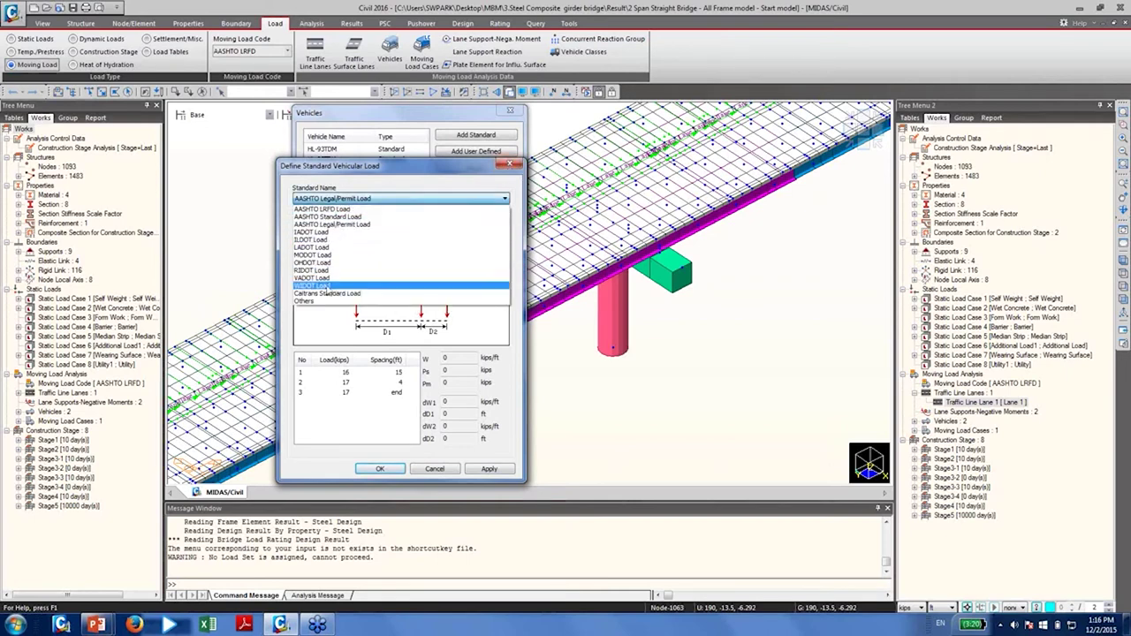
{"action": "left_click", "coordinate": [325, 231]}
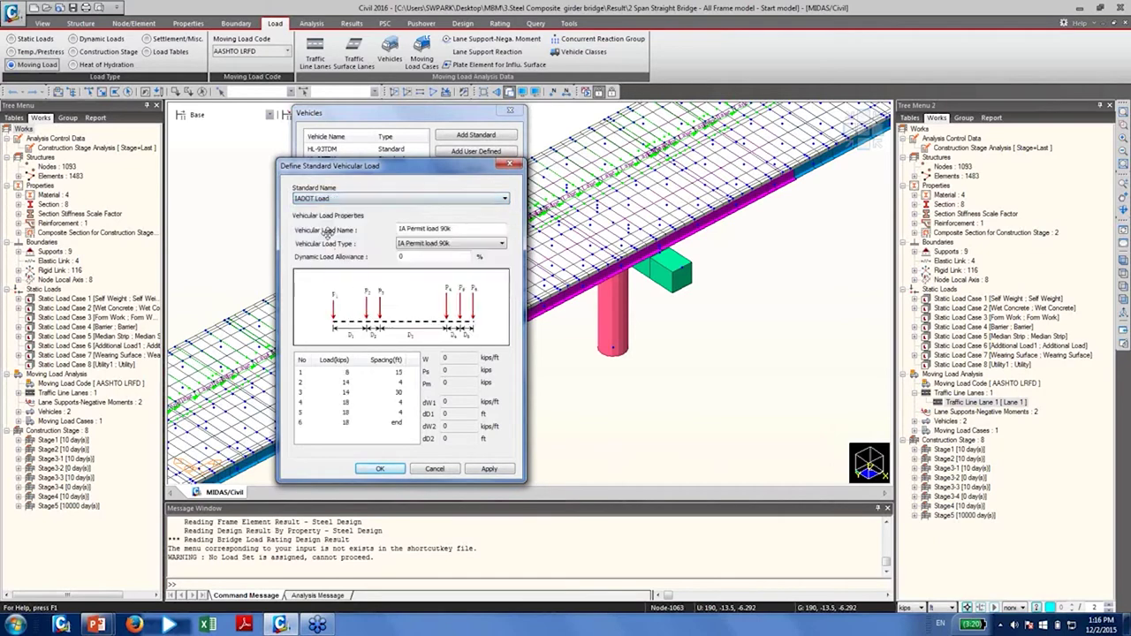
{"action": "left_click", "coordinate": [505, 166]}
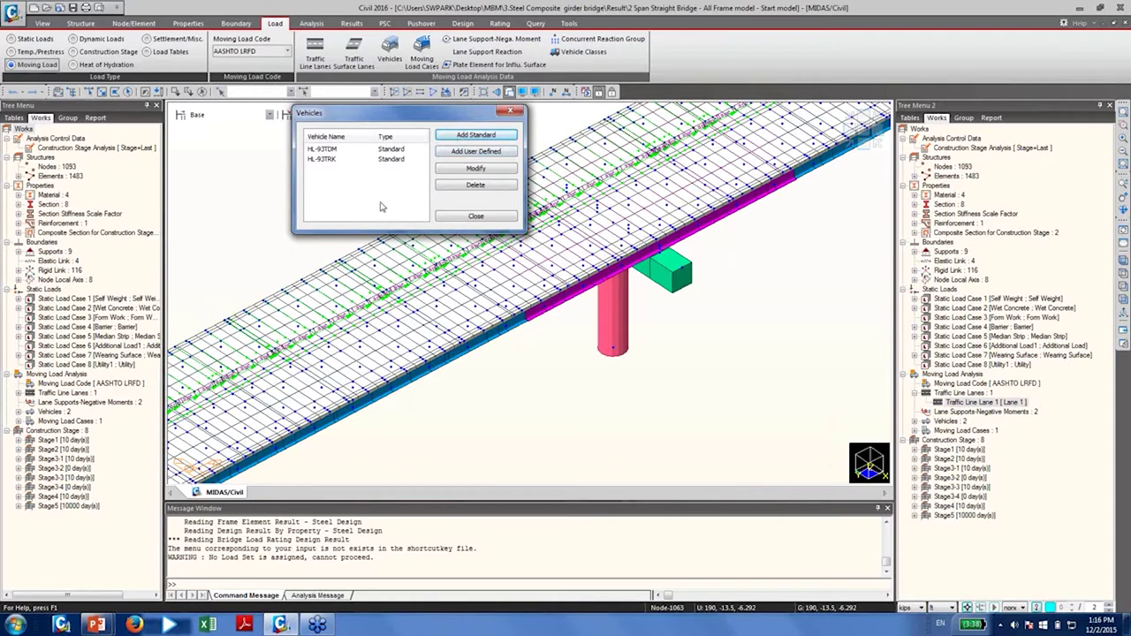
Examine the Permit Truck option for a user-defined vehicle, then discard the definition and close the vehicle list
{"action": "left_click", "coordinate": [476, 151]}
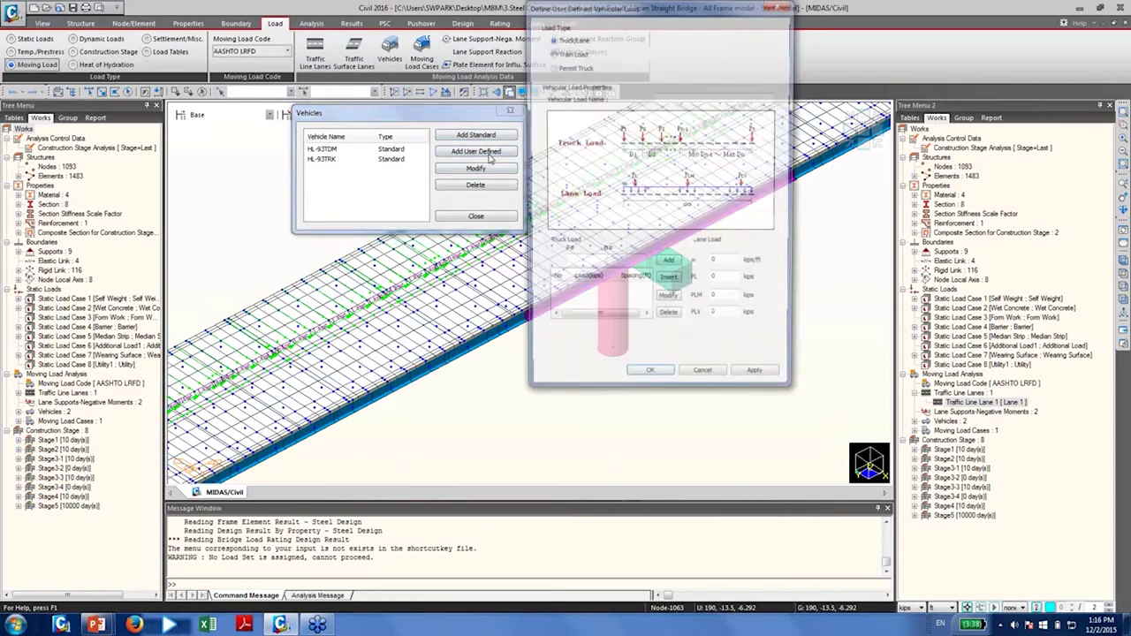
{"action": "left_click_drag", "start_coordinate": [672, 7], "coordinate": [369, 122]}
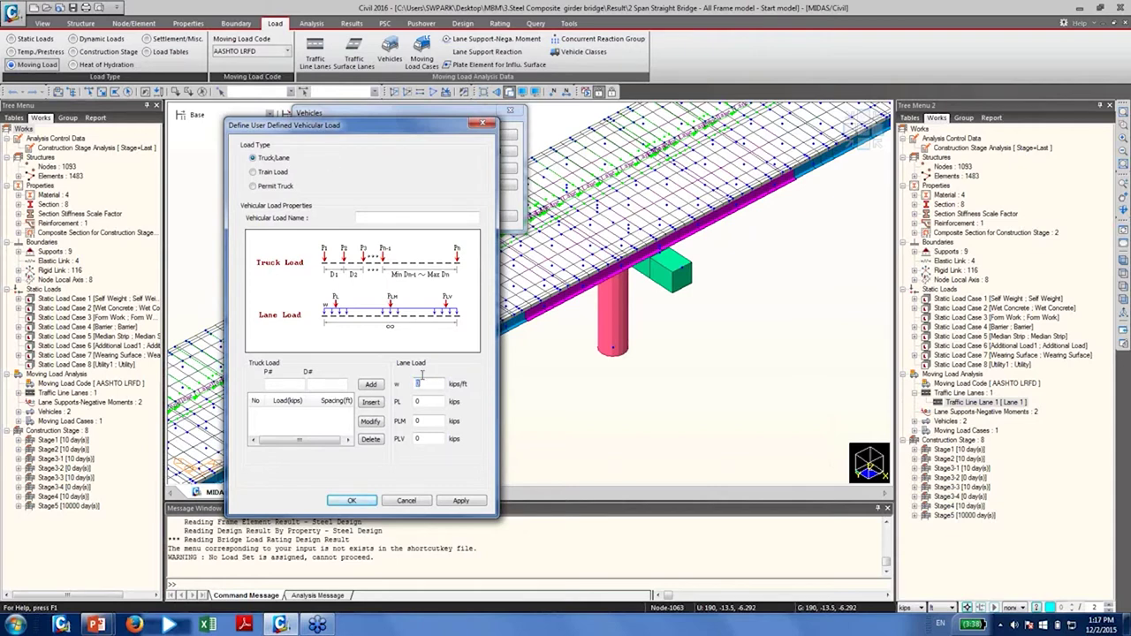
{"action": "key", "text": "alt+p"}
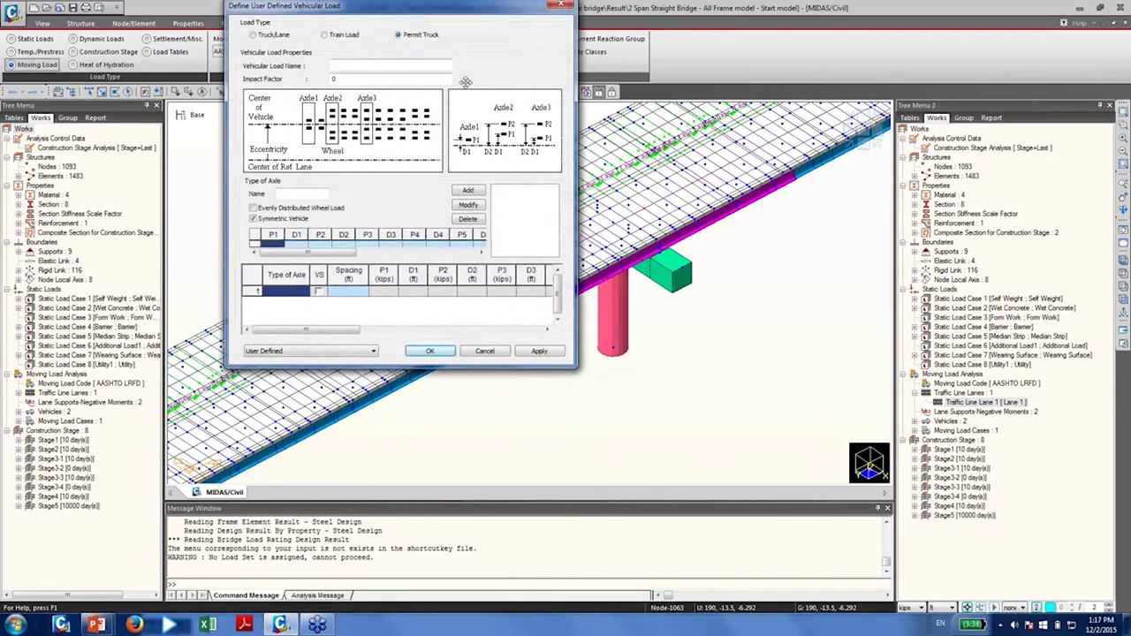
{"action": "left_click", "coordinate": [485, 351]}
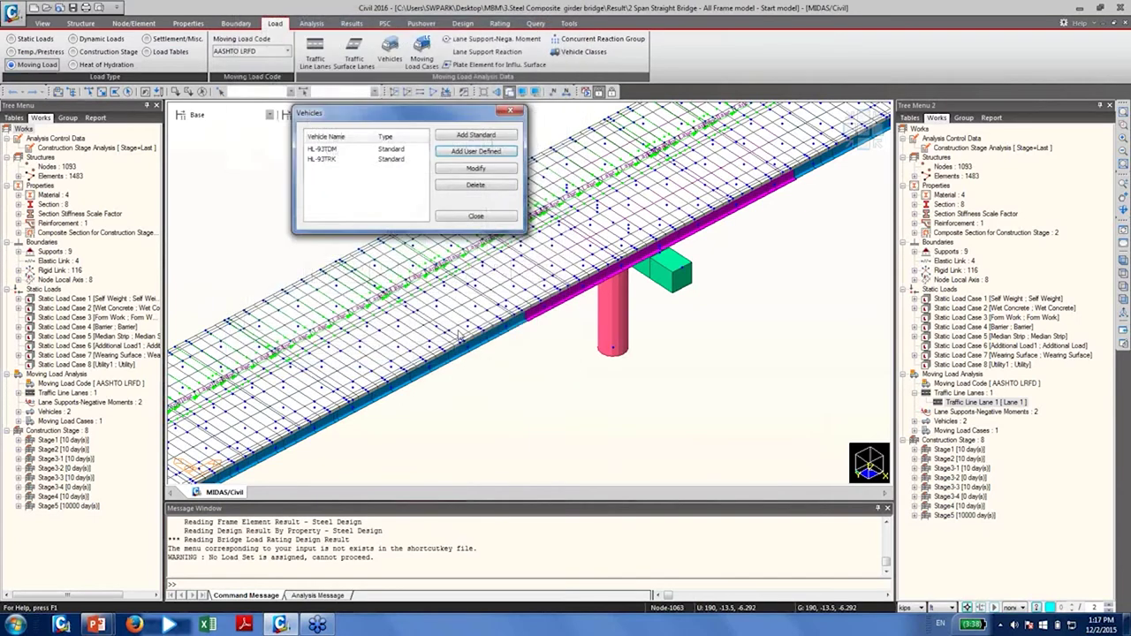
{"action": "left_click", "coordinate": [474, 218]}
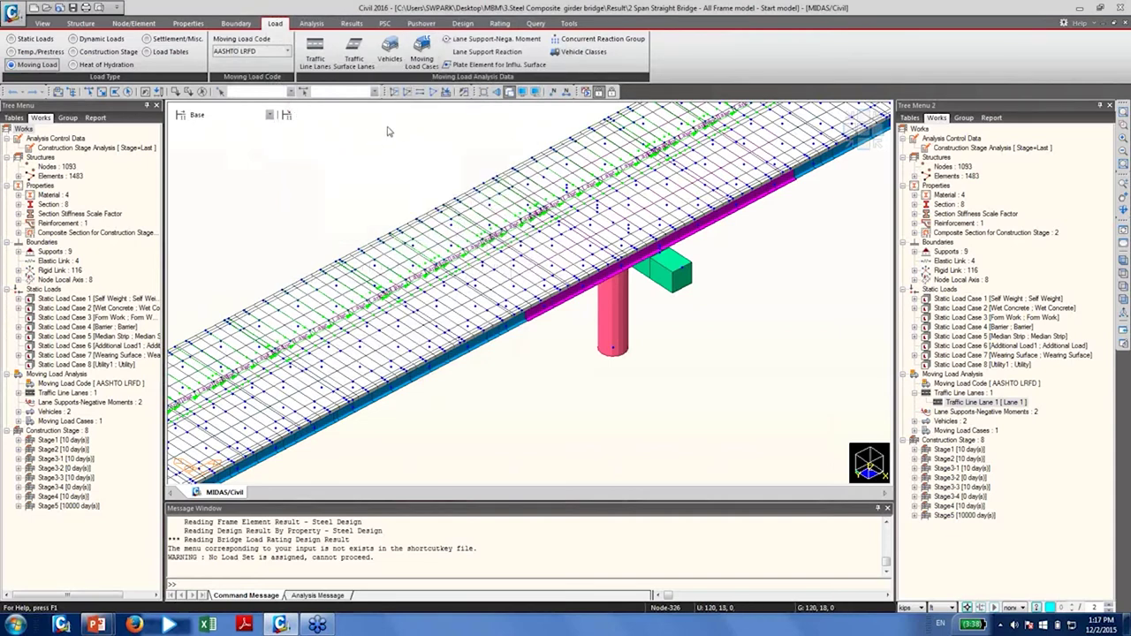
Open the MVL moving load case and add a sub-load case with vehicle class VL:HL-93TDM assigned to Lane 1
{"action": "left_click", "coordinate": [422, 47]}
{"action": "left_click_drag", "start_coordinate": [106, 35], "coordinate": [341, 114]}
{"action": "double_click", "coordinate": [327, 152]}
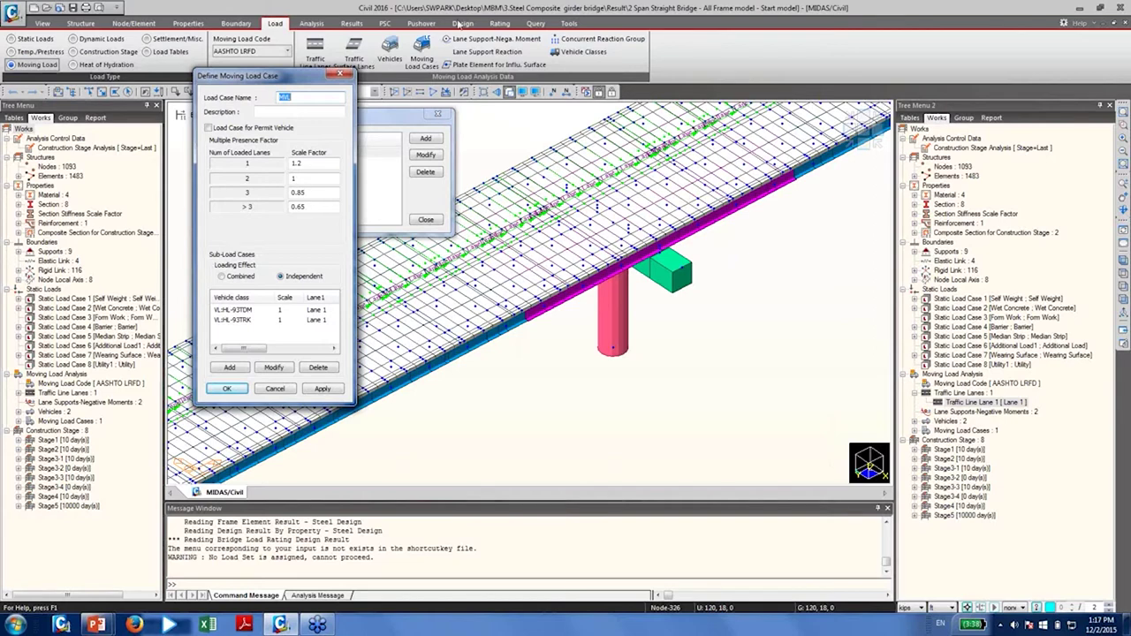
{"action": "left_click", "coordinate": [243, 371]}
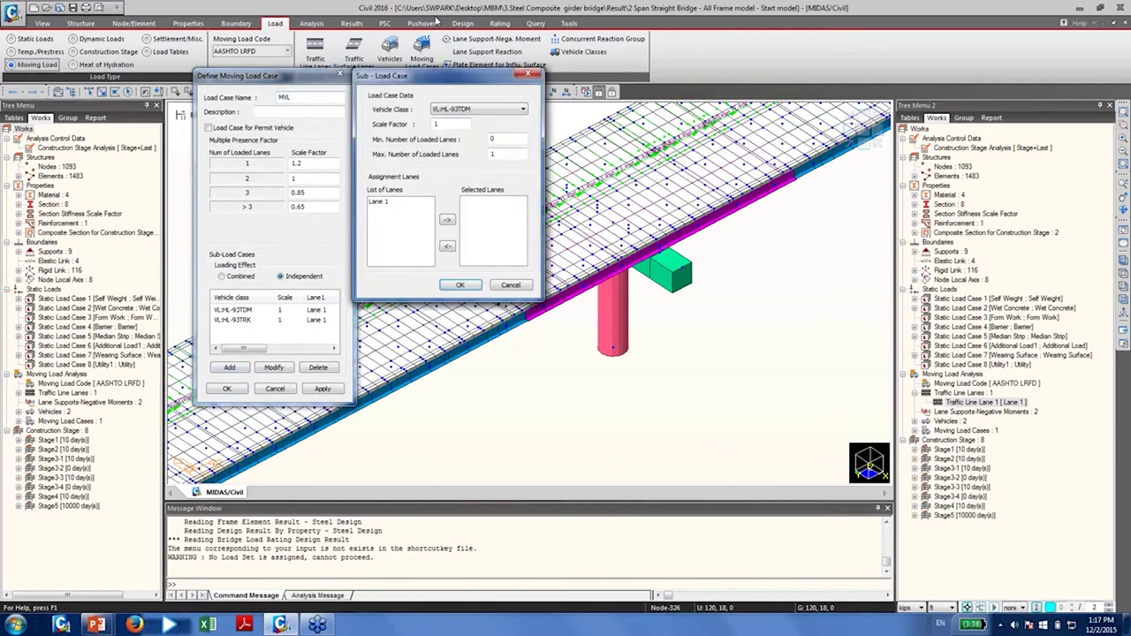
{"action": "mouse_move", "coordinate": [431, 76]}
{"action": "left_mouse_down"}
{"action": "mouse_move", "coordinate": [442, 76]}
{"action": "mouse_move", "coordinate": [429, 74]}
{"action": "left_mouse_up"}
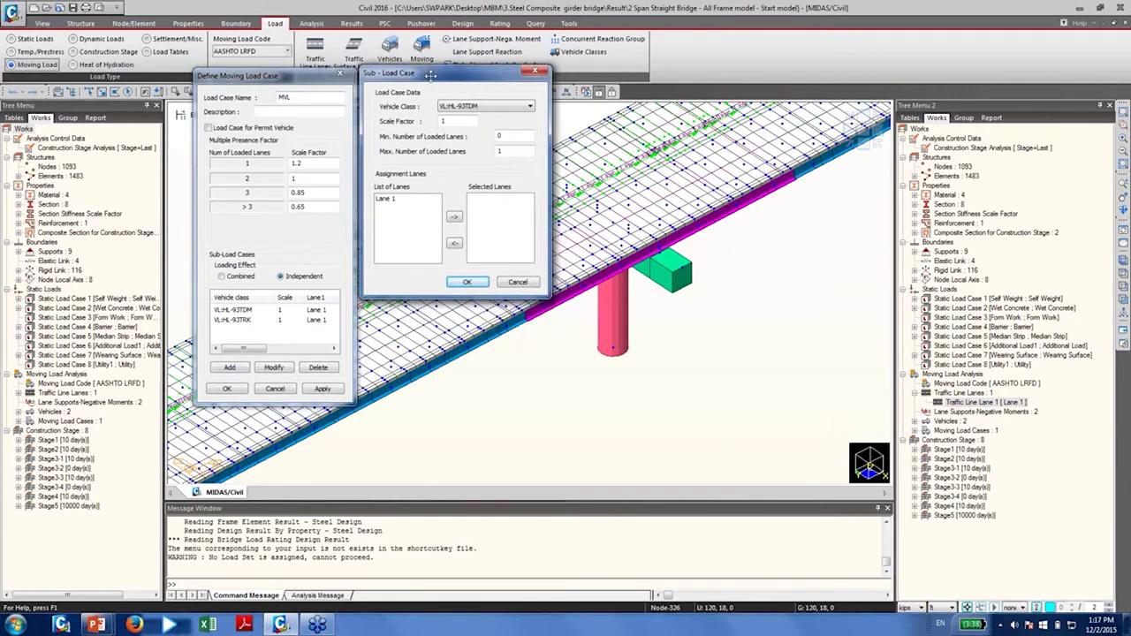
{"action": "left_click", "coordinate": [466, 106]}
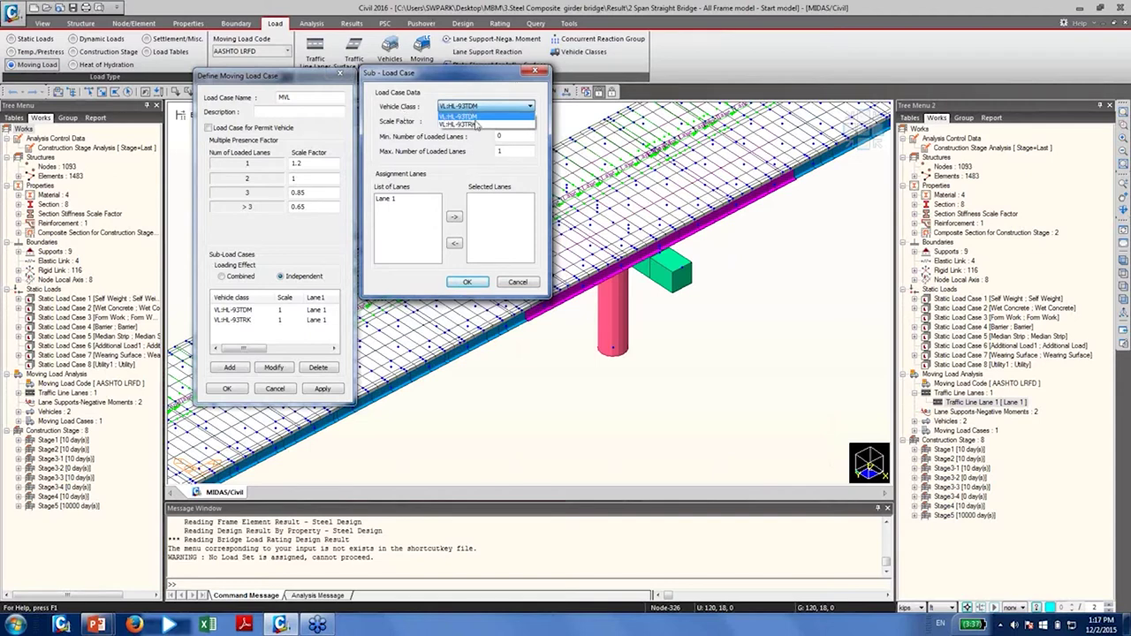
{"action": "left_click", "coordinate": [477, 154]}
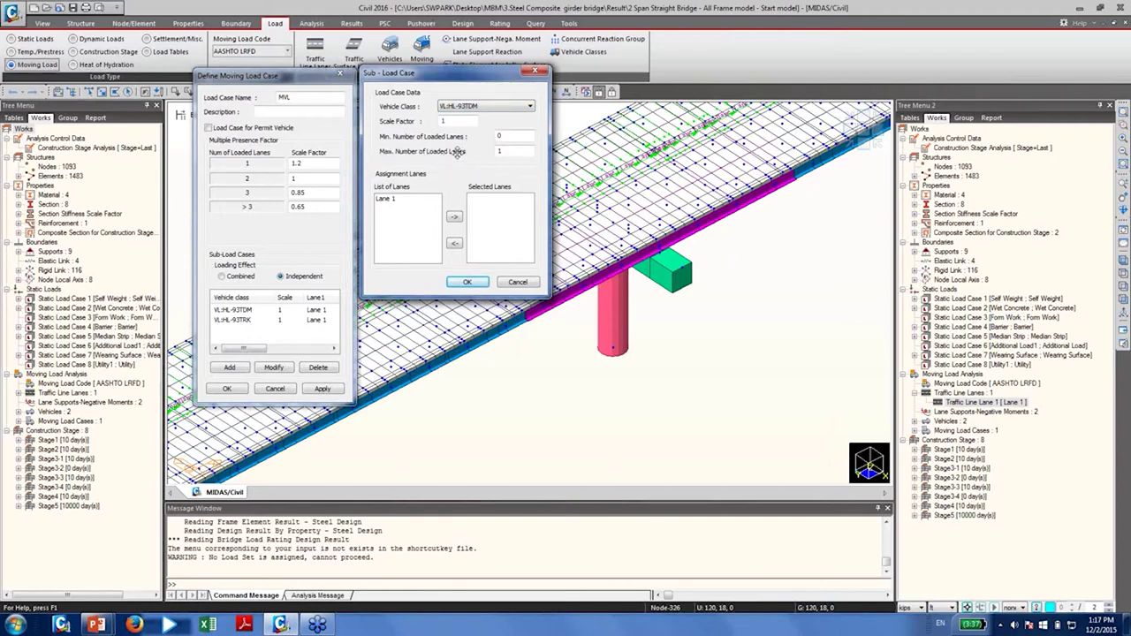
{"action": "double_click", "coordinate": [522, 153]}
{"action": "left_click", "coordinate": [415, 199]}
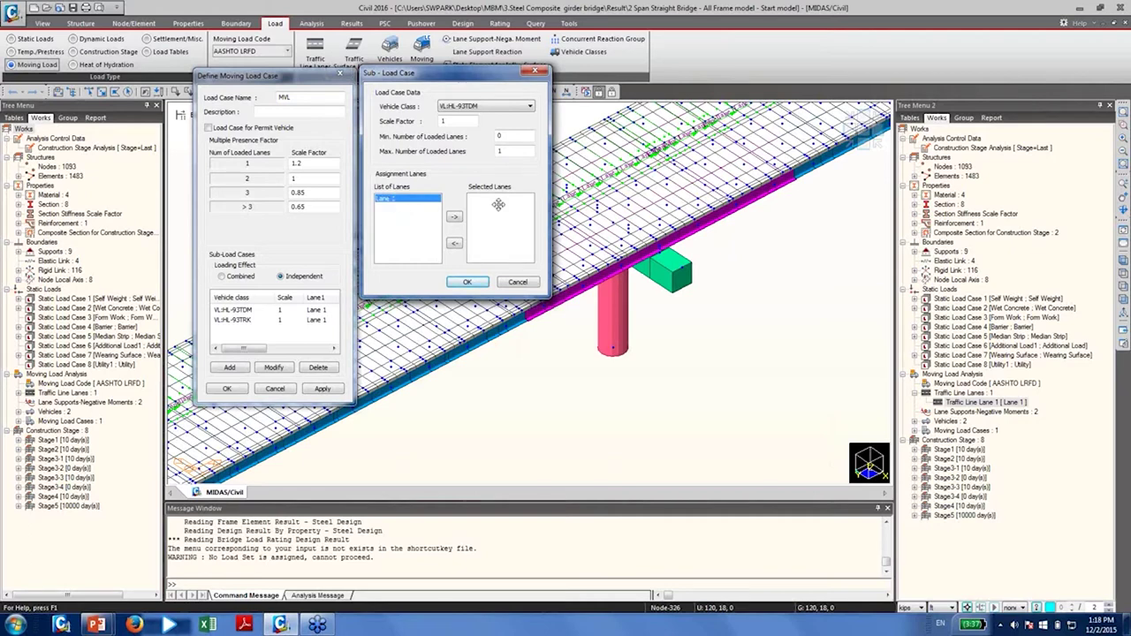
{"action": "left_click", "coordinate": [454, 216]}
{"action": "left_click", "coordinate": [468, 282]}
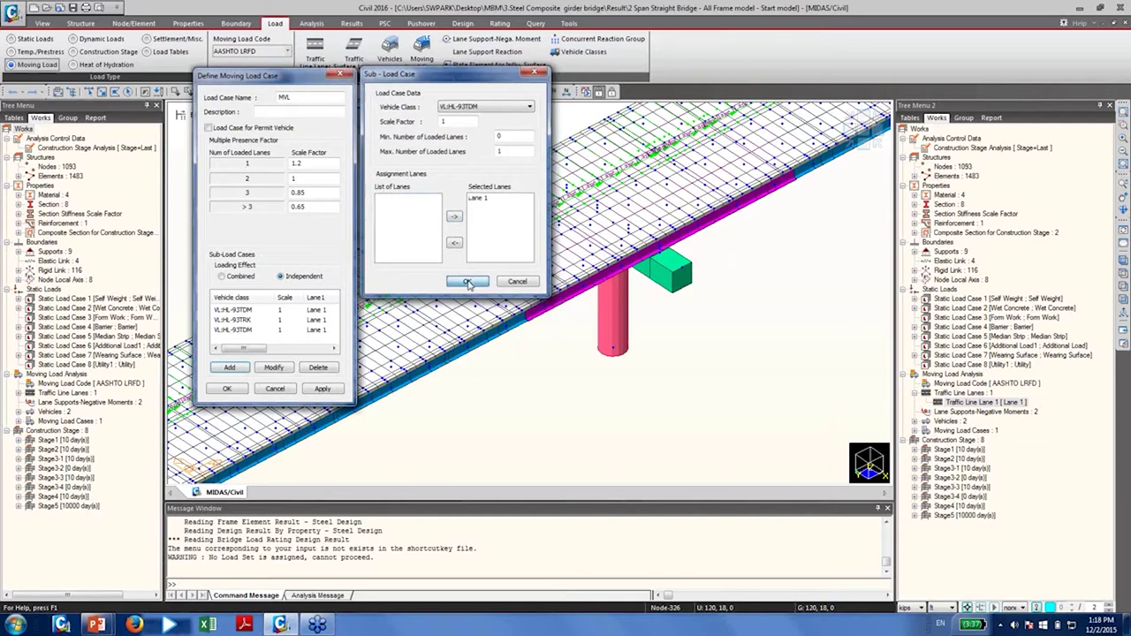
Delete the last VL:HL-93TDM sub-load case from the MVL moving load case
{"action": "left_click", "coordinate": [251, 331]}
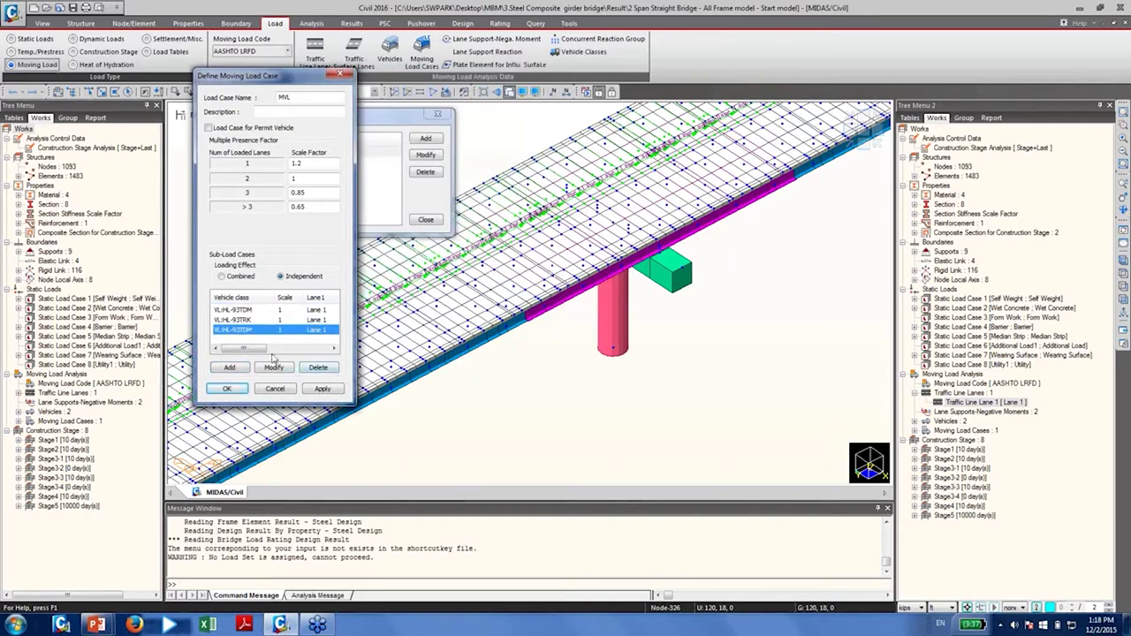
{"action": "left_click", "coordinate": [317, 366]}
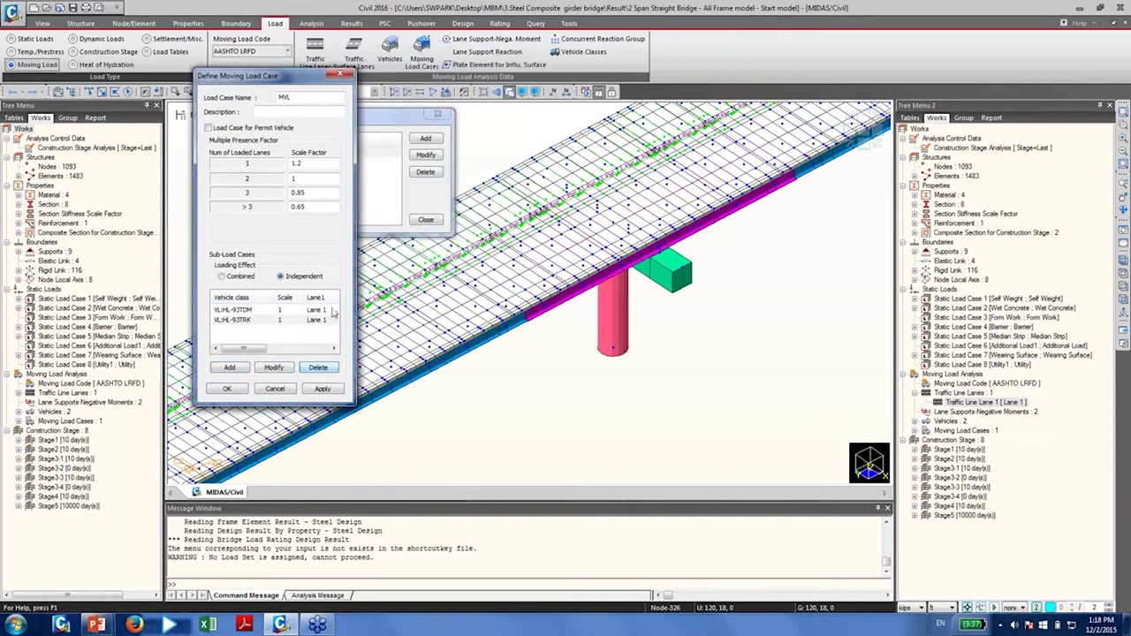
Examine the vehicle class options of the first sub-load case, then cancel the edits and close the moving load case list
{"action": "double_click", "coordinate": [276, 311]}
{"action": "left_click", "coordinate": [506, 109]}
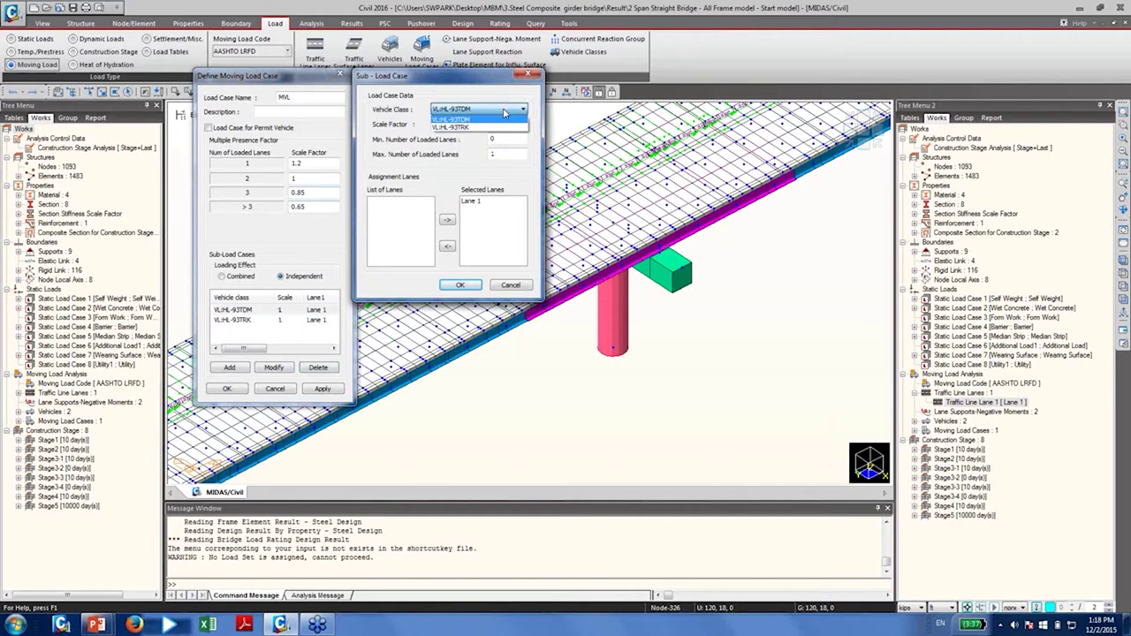
{"action": "left_click", "coordinate": [505, 112]}
{"action": "left_click", "coordinate": [511, 284]}
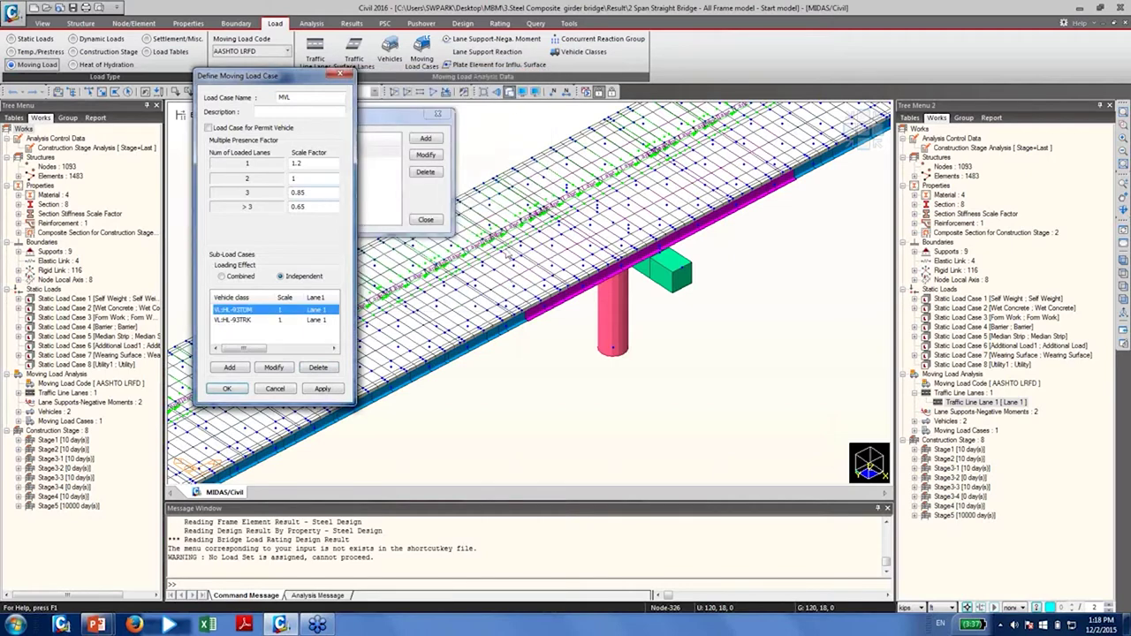
{"action": "left_click", "coordinate": [276, 389]}
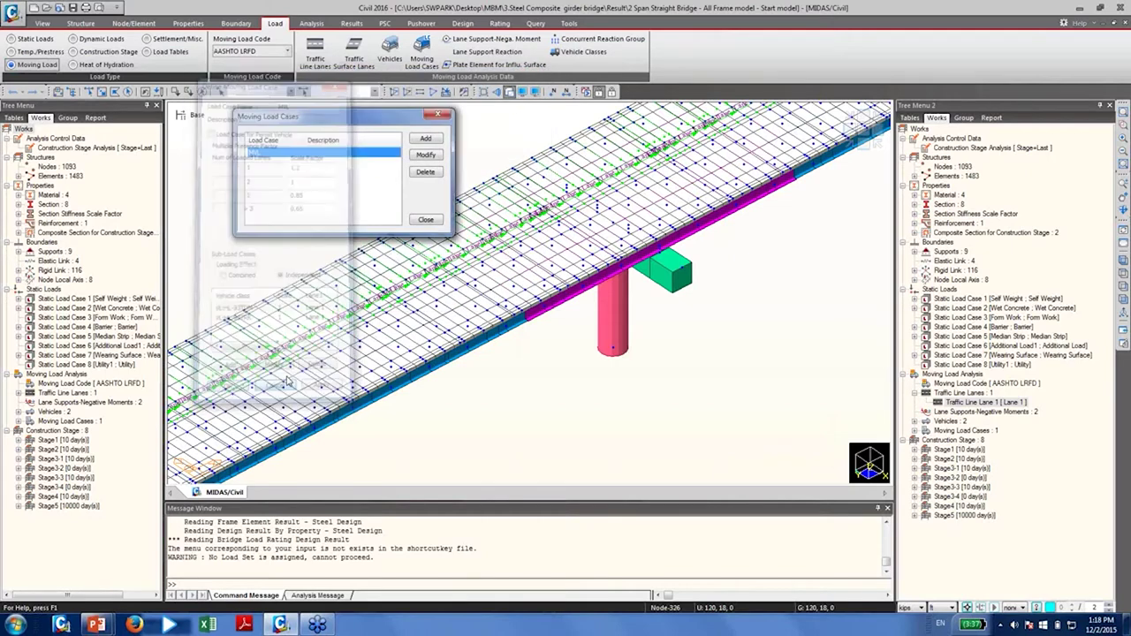
{"action": "left_click", "coordinate": [426, 221]}
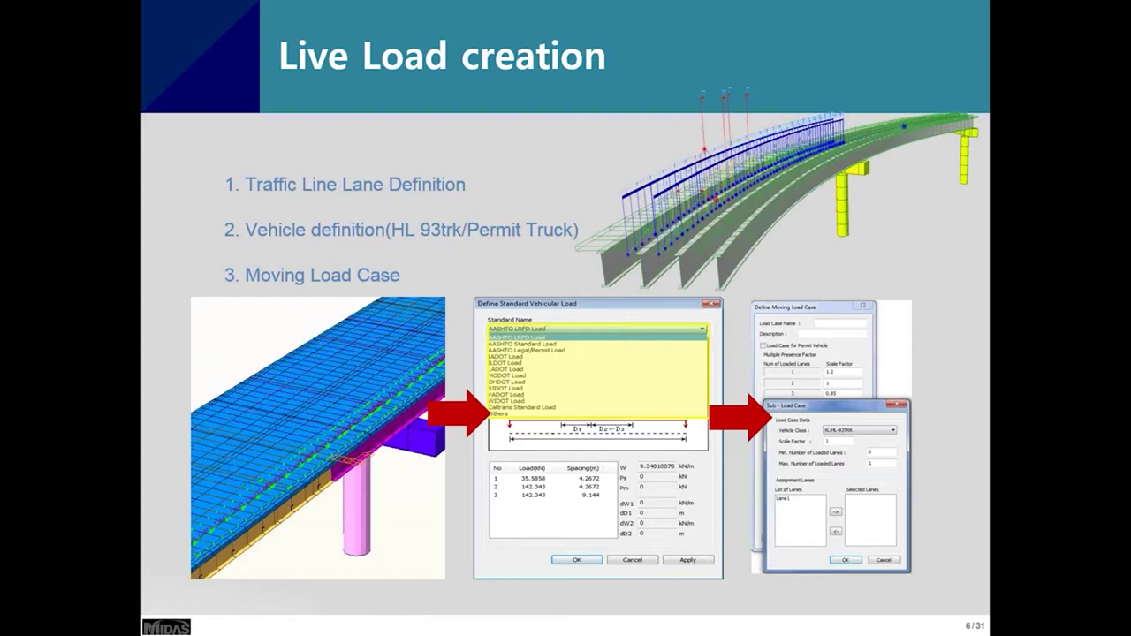
{"action": "left_click", "coordinate": [389, 308]}
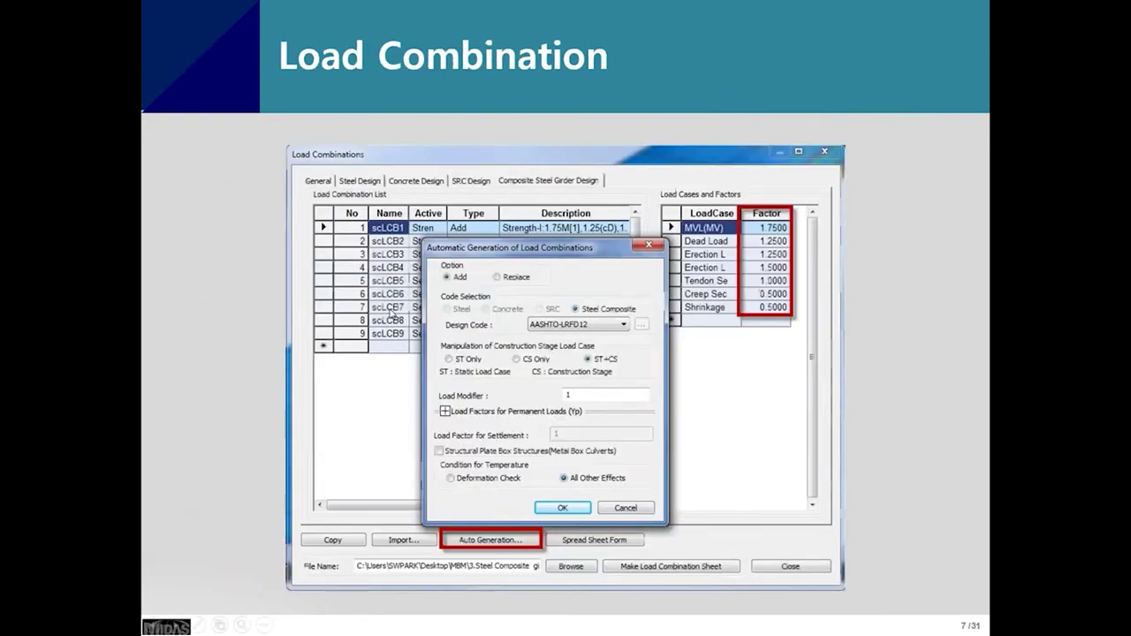
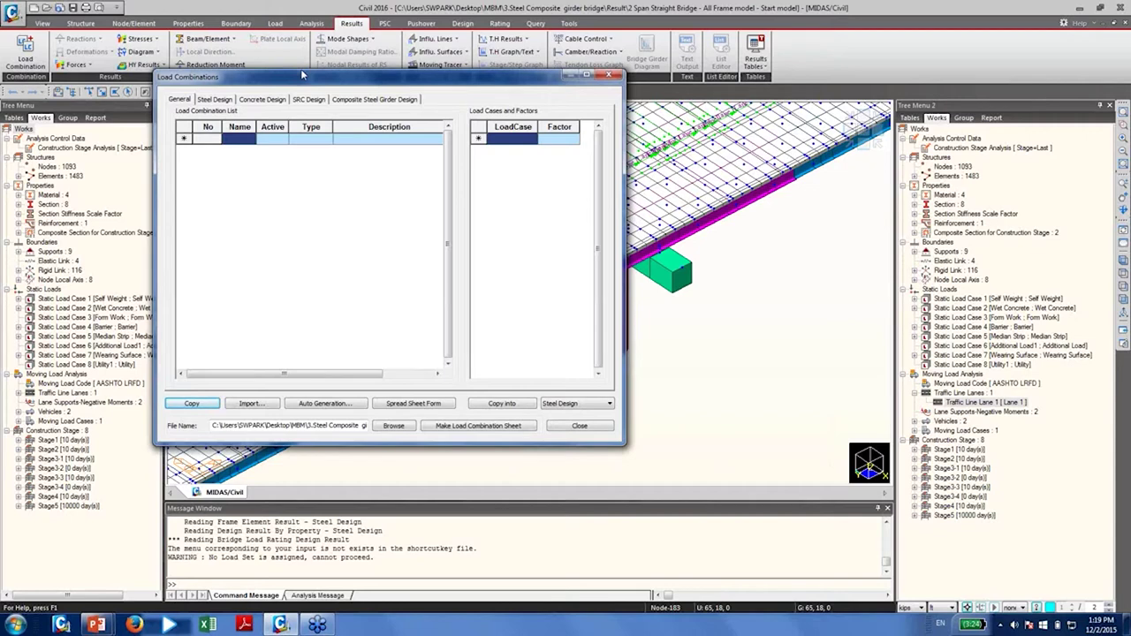
Open automatic generation for the steel design load combinations and examine the available design codes
{"action": "left_click", "coordinate": [215, 100]}
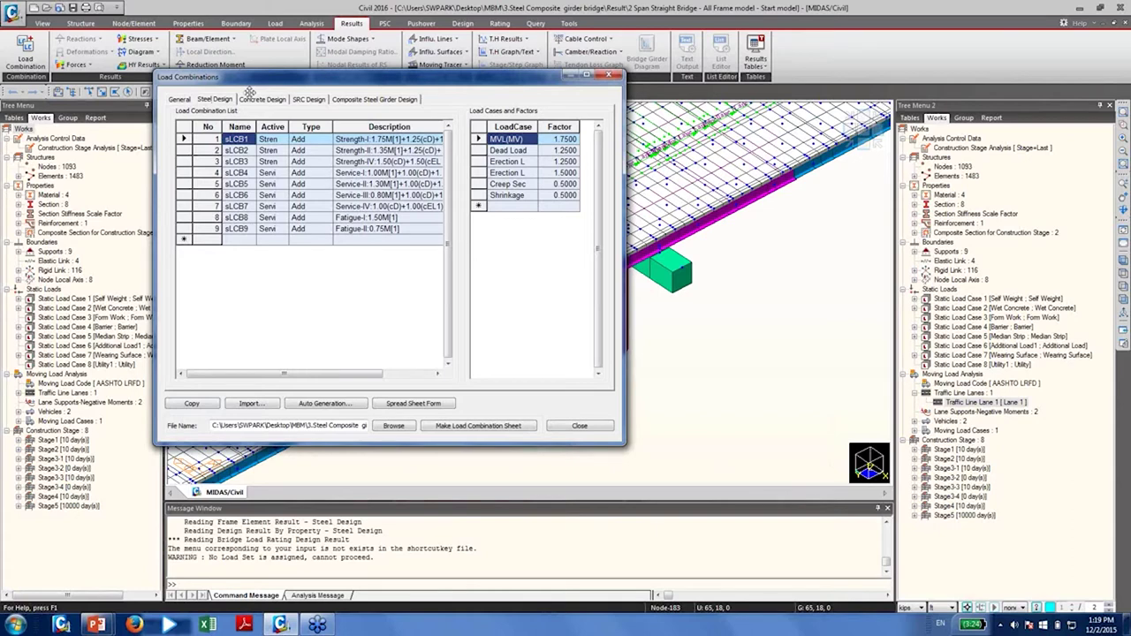
{"action": "left_click", "coordinate": [329, 406]}
{"action": "left_click_drag", "start_coordinate": [609, 11], "coordinate": [620, 28]}
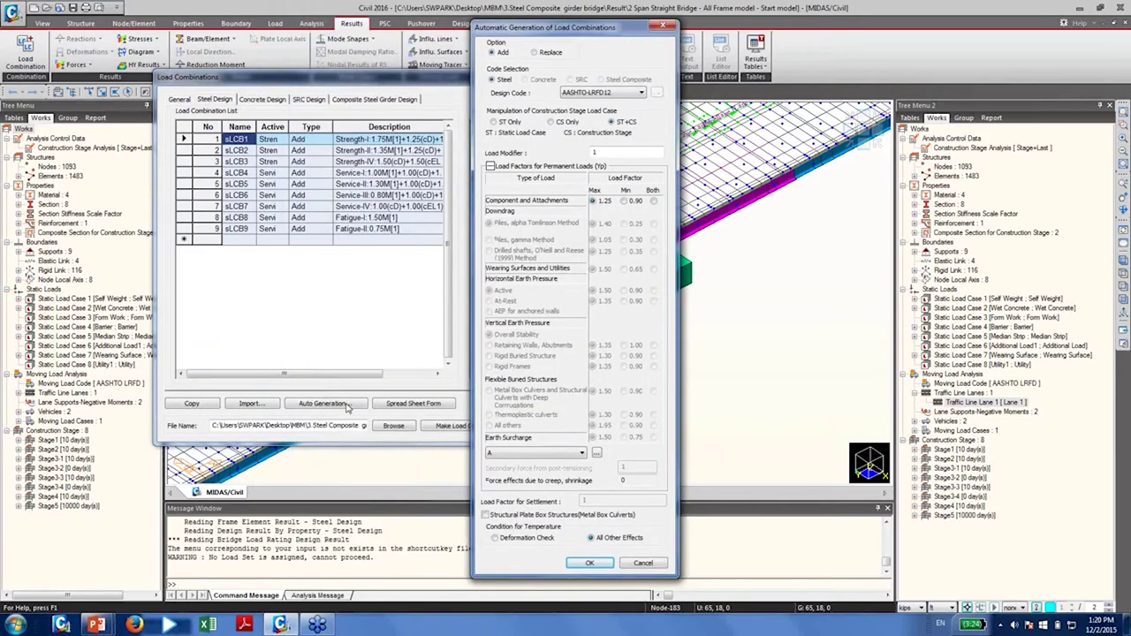
{"action": "left_click_drag", "start_coordinate": [541, 27], "coordinate": [500, 29]}
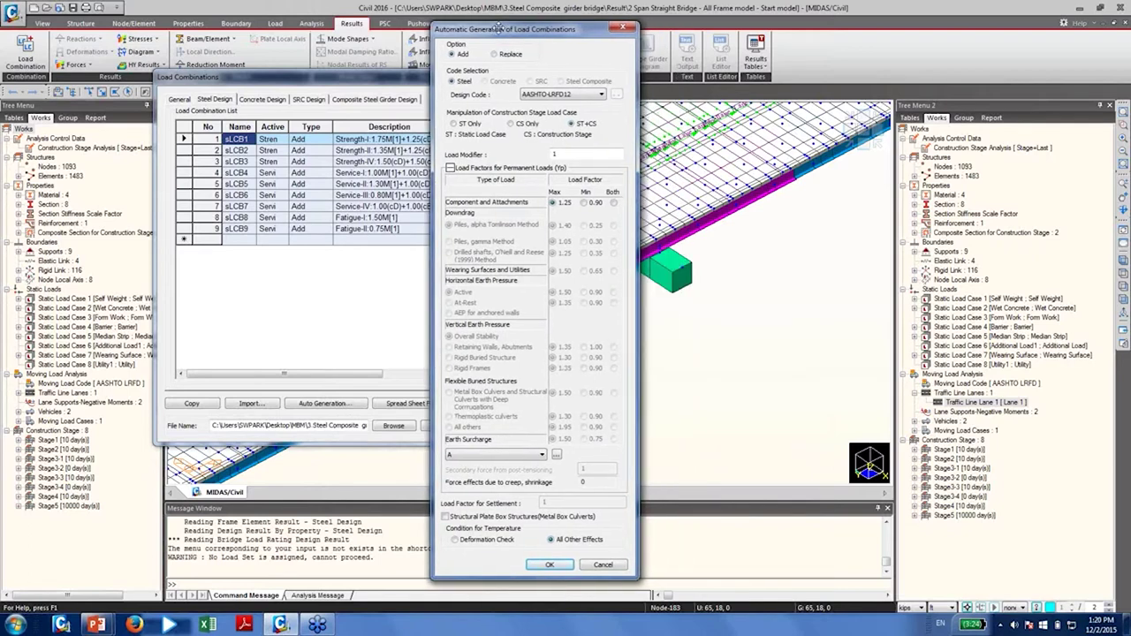
{"action": "left_click", "coordinate": [560, 94]}
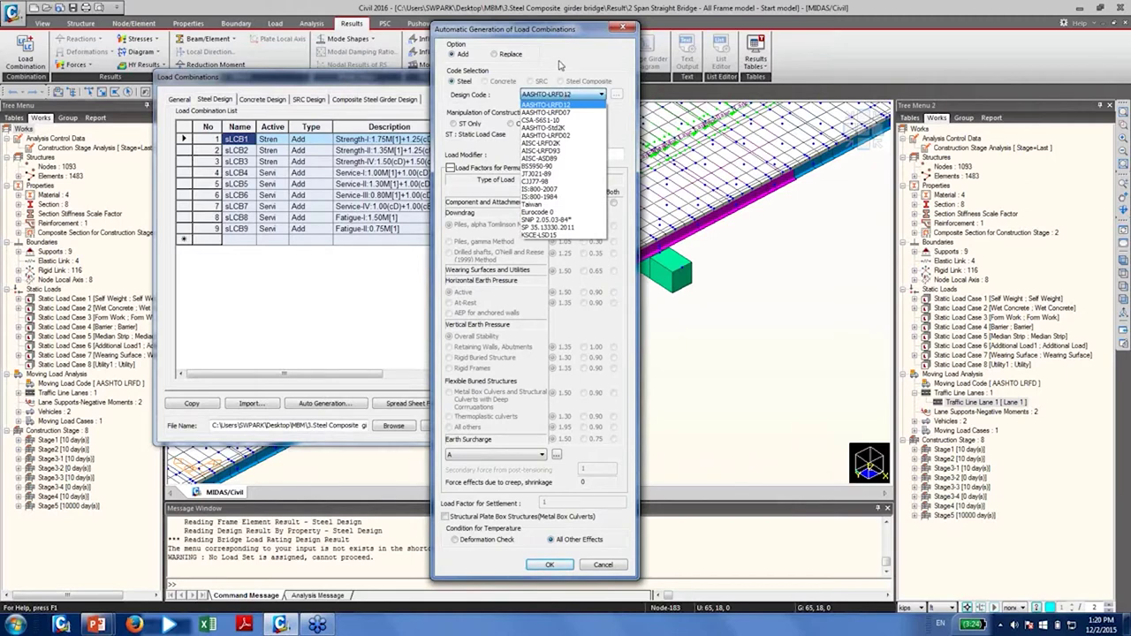
{"action": "left_click", "coordinate": [559, 64]}
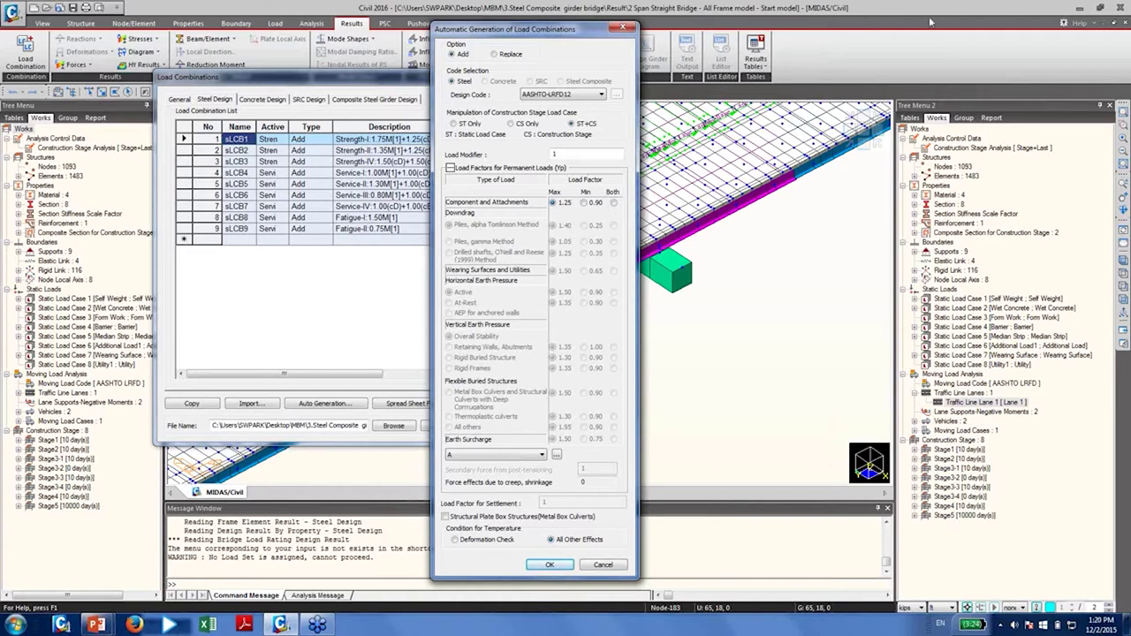
Try the Min, Max and Both load factor options for Component and Attachments, then cancel the automatic generation
{"action": "left_click", "coordinate": [583, 204]}
{"action": "left_click", "coordinate": [553, 203]}
{"action": "left_click", "coordinate": [613, 203]}
{"action": "left_click", "coordinate": [554, 205]}
{"action": "left_click", "coordinate": [603, 563]}
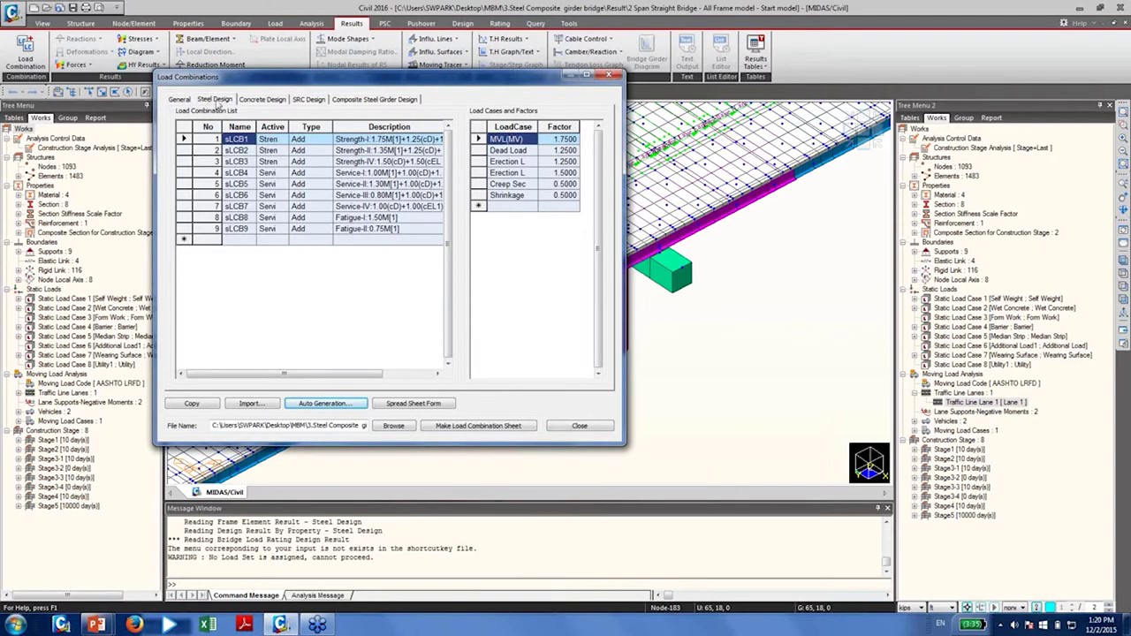
Auto-generate the steel design load combinations under AASHTO-LRFD12, then examine the factors of the Service-I, Fatigue-I and Strength-I combinations and close the list
{"action": "left_click", "coordinate": [349, 402]}
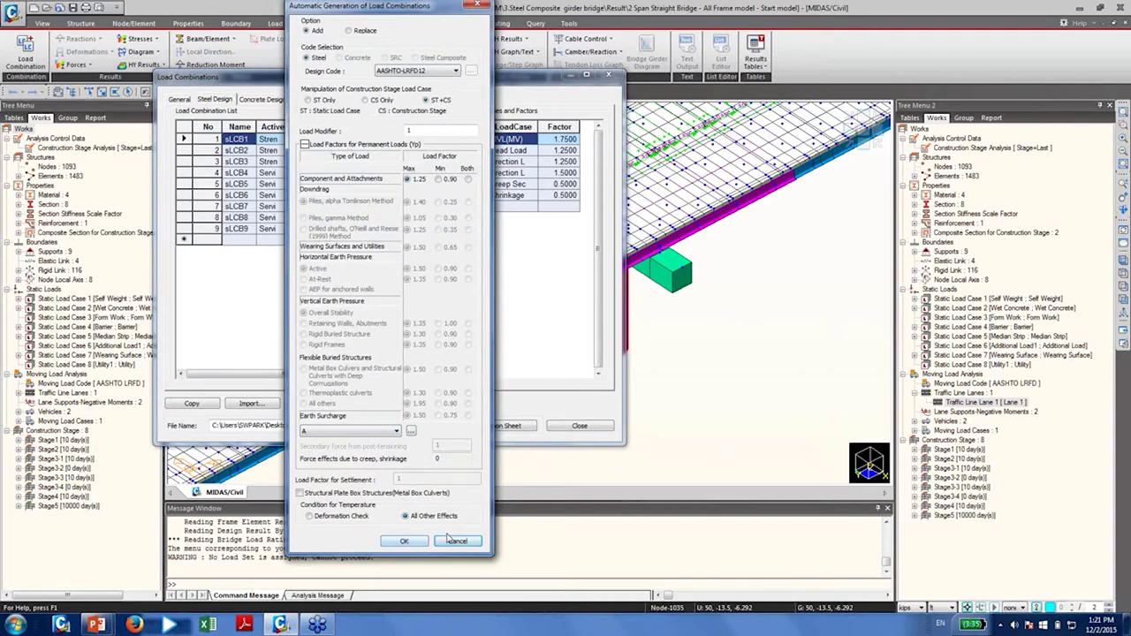
{"action": "left_click", "coordinate": [405, 541]}
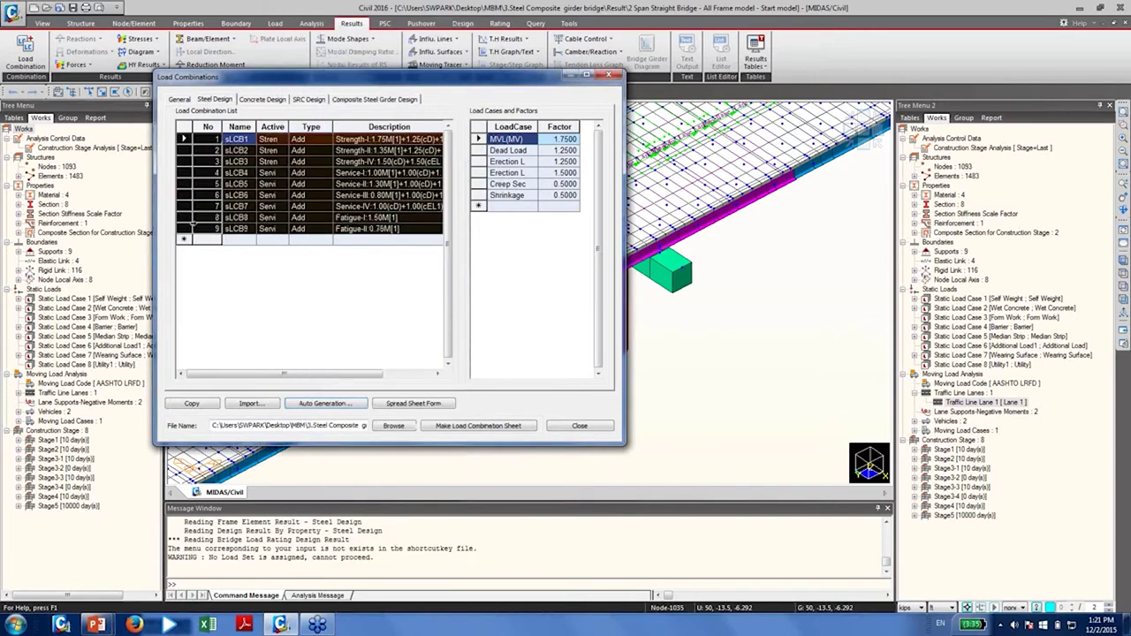
{"action": "left_click", "coordinate": [371, 172]}
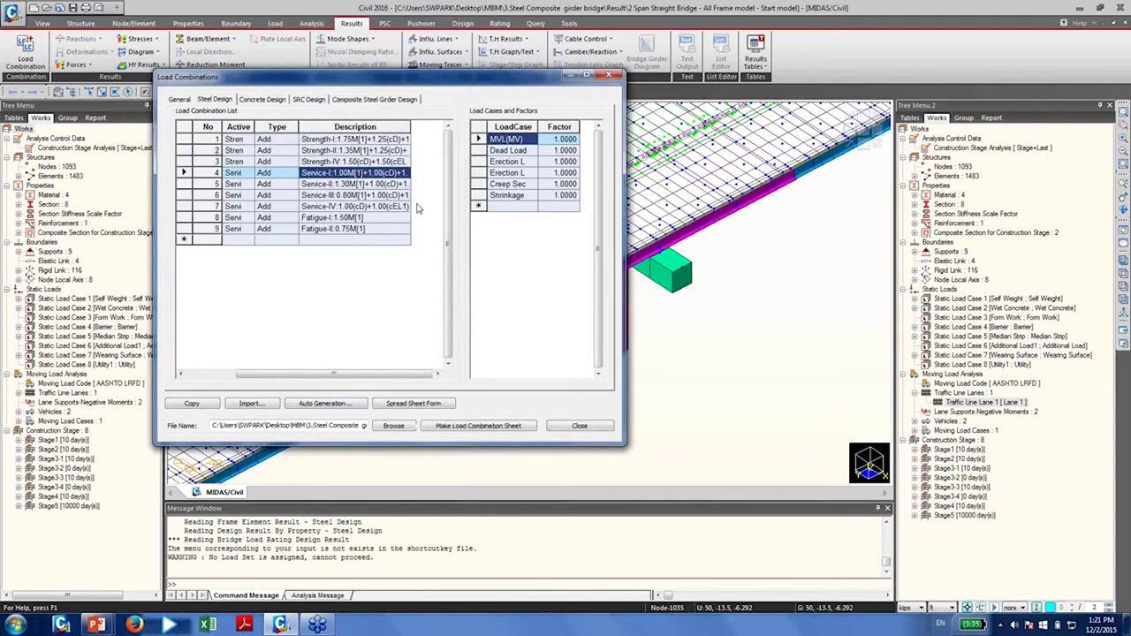
{"action": "left_click", "coordinate": [363, 219]}
{"action": "left_click", "coordinate": [366, 142]}
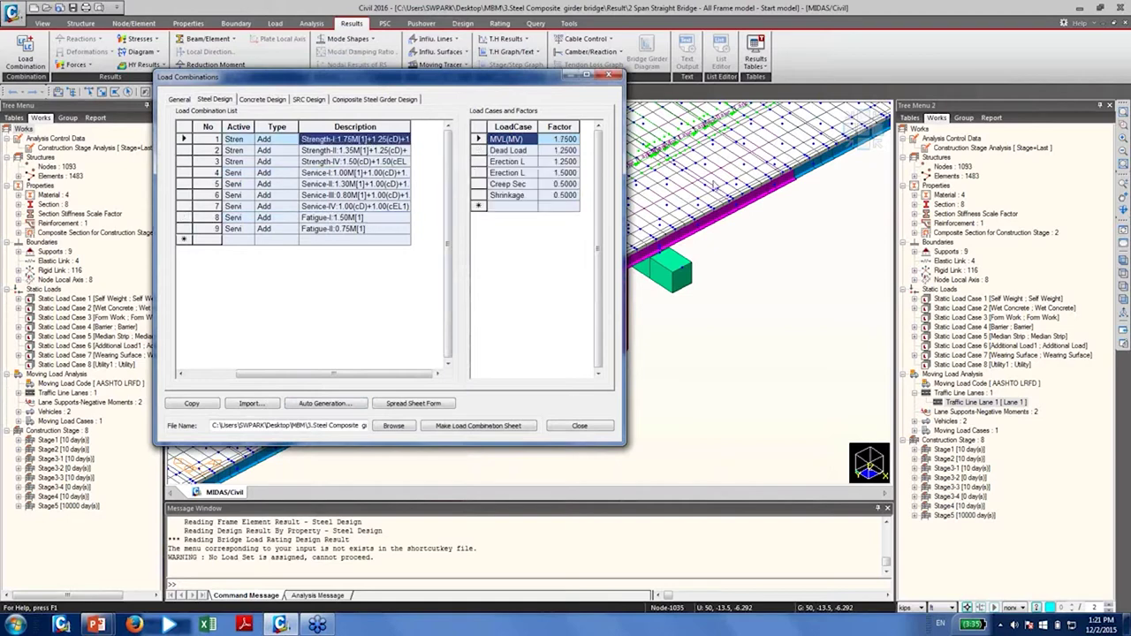
{"action": "left_click", "coordinate": [564, 140]}
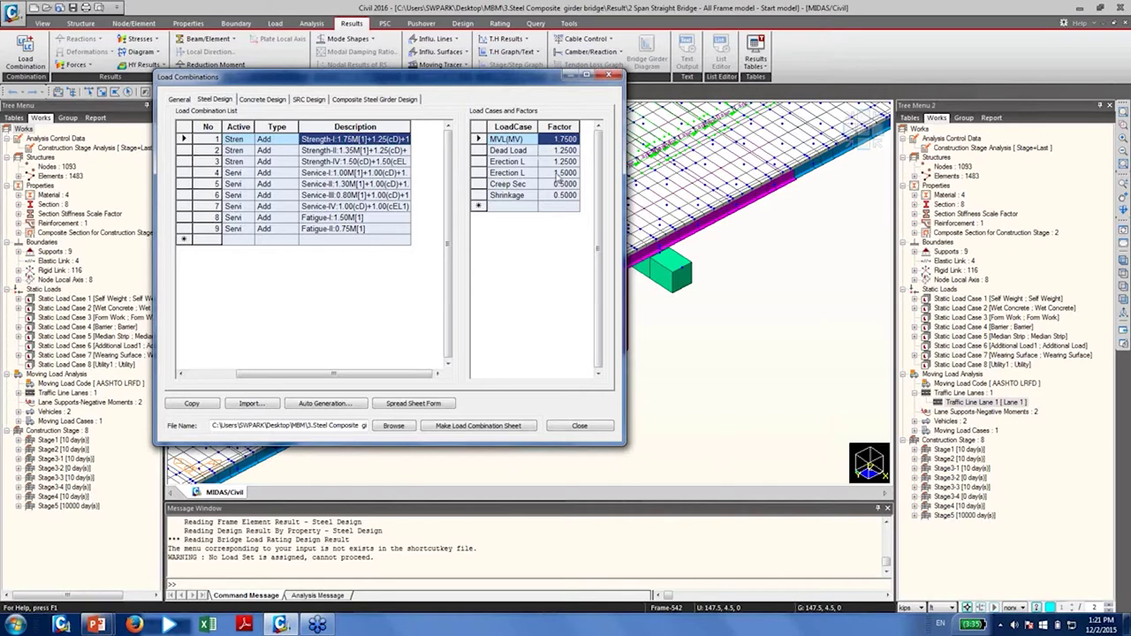
{"action": "left_click", "coordinate": [583, 425]}
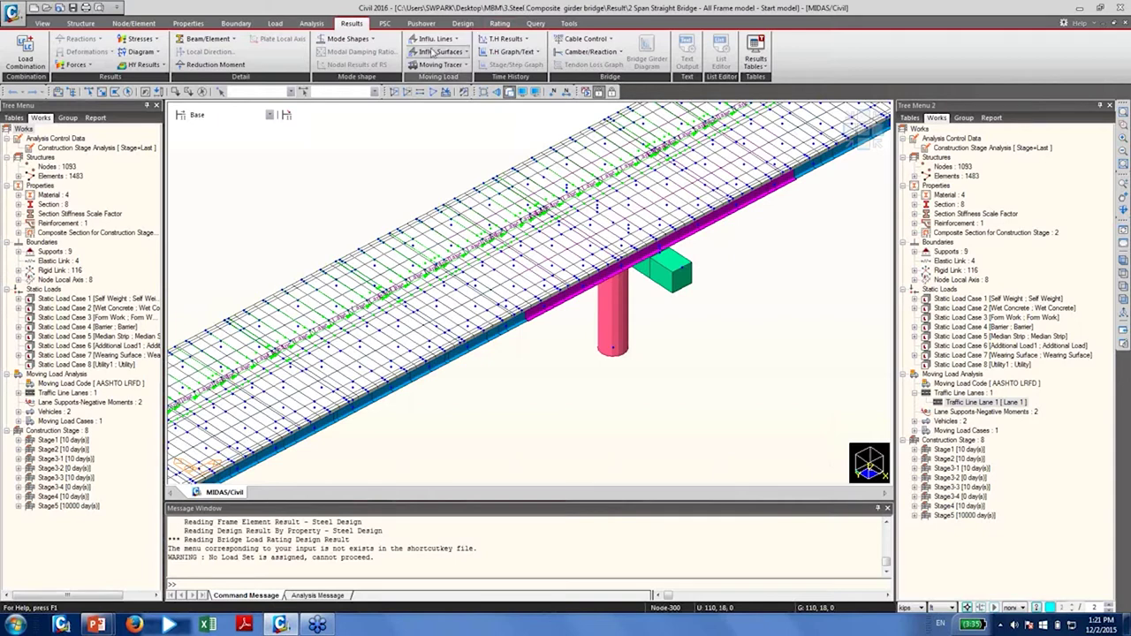
Examine the steel design code setting, then close it
{"action": "left_click", "coordinate": [461, 24]}
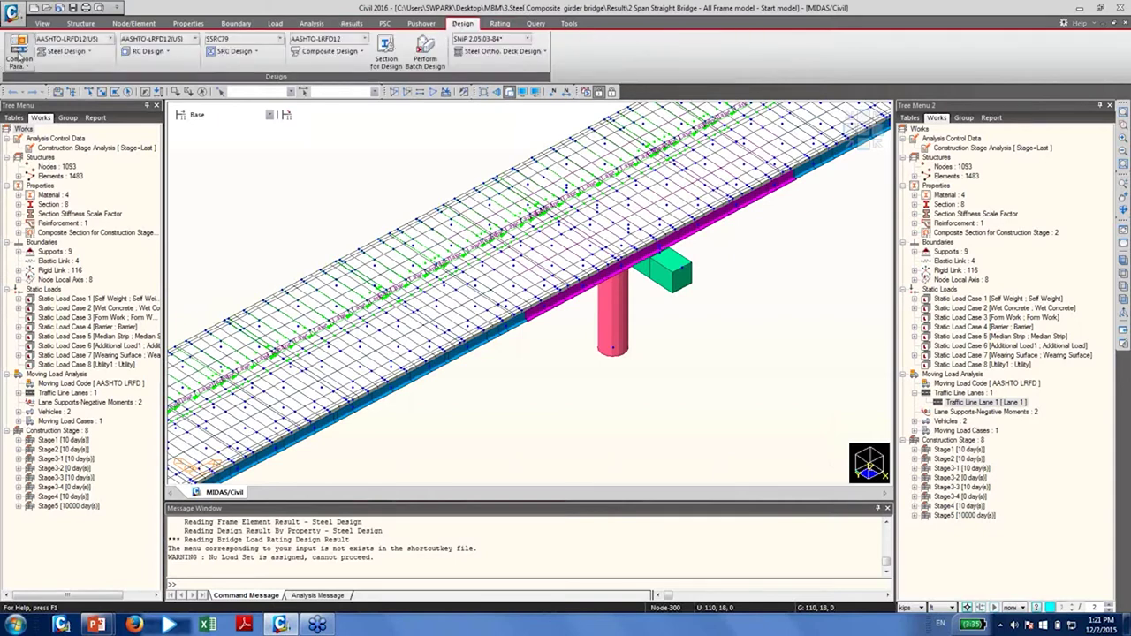
{"action": "left_click", "coordinate": [67, 51]}
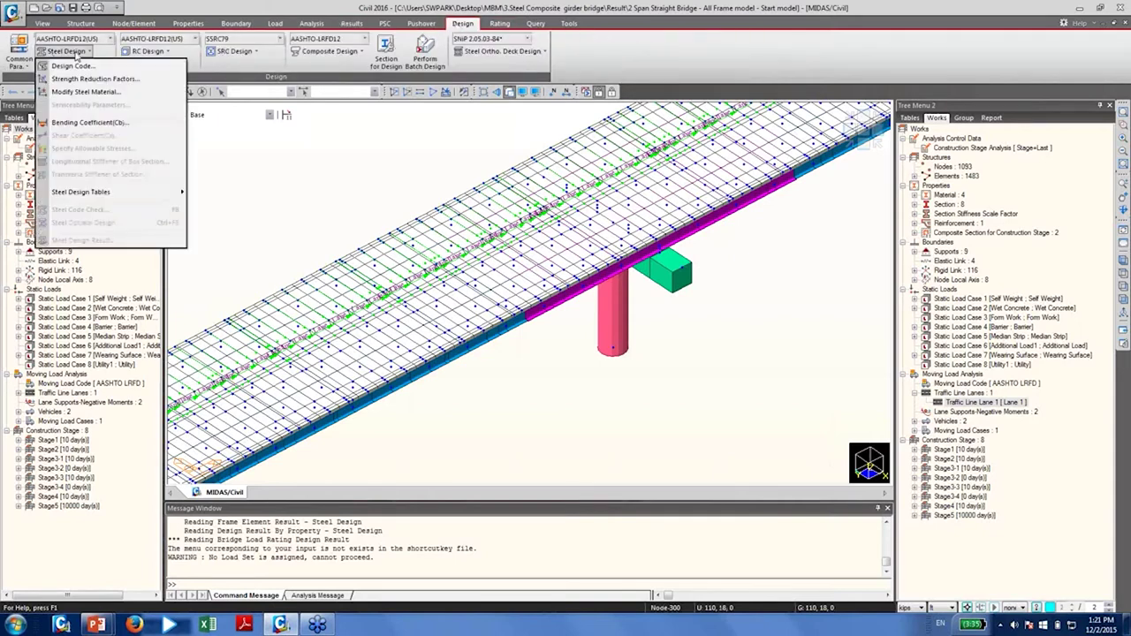
{"action": "left_click", "coordinate": [74, 66]}
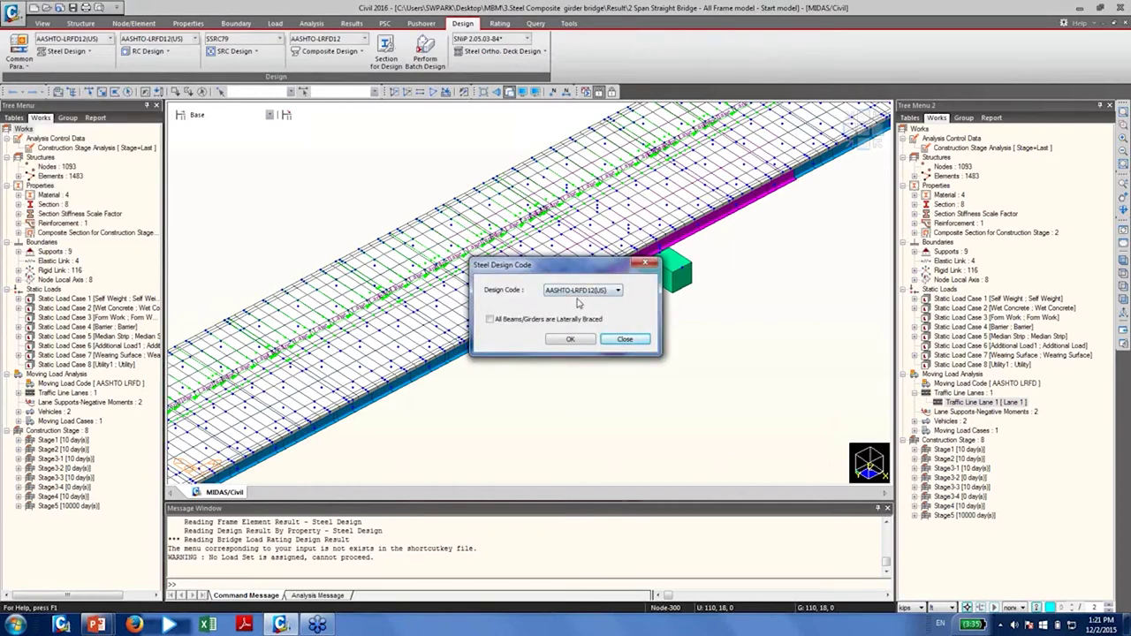
{"action": "left_click", "coordinate": [624, 339]}
Reset the AASHTO-LRFD12 strength reduction factors by code, examine the tension, compression, flexure and shear values, and close without applying
{"action": "left_click", "coordinate": [66, 51]}
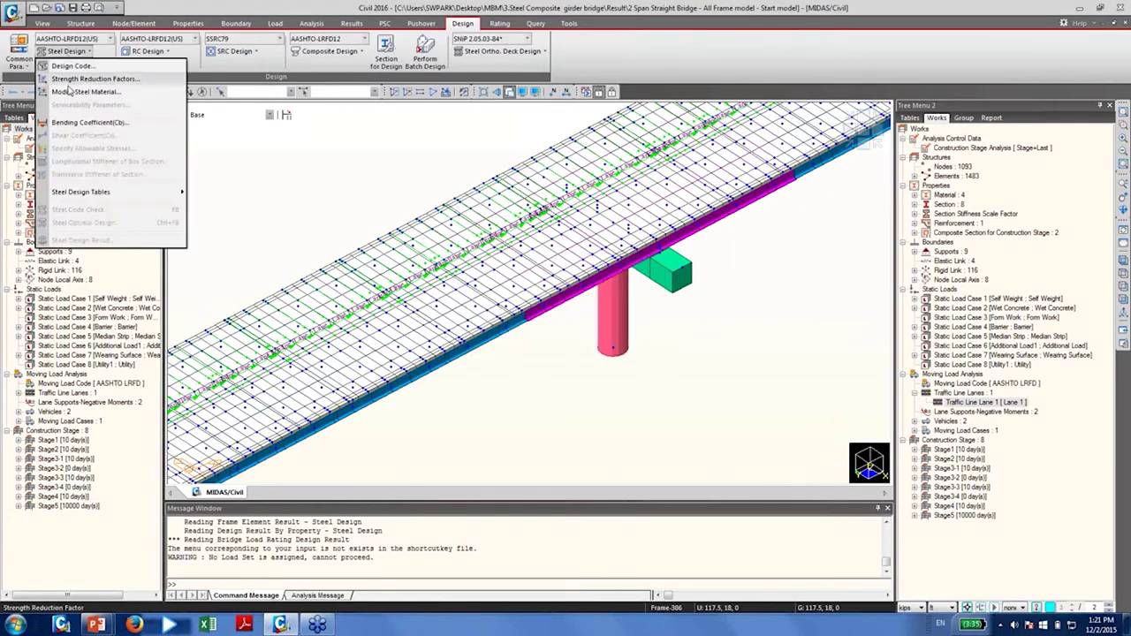
{"action": "left_click", "coordinate": [78, 80]}
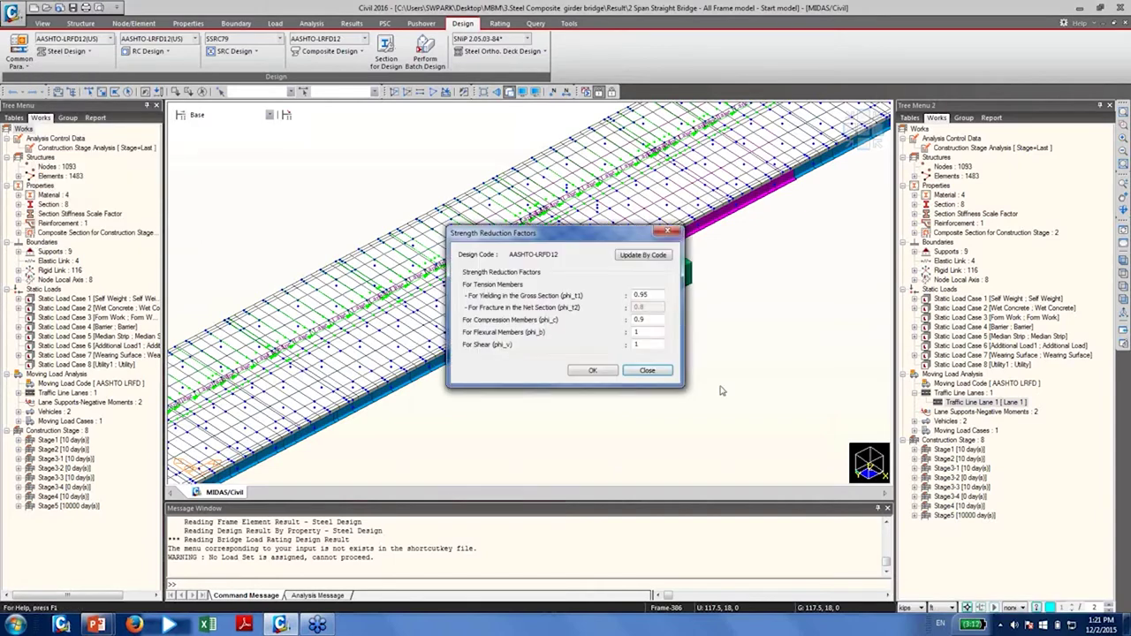
{"action": "left_click", "coordinate": [623, 256]}
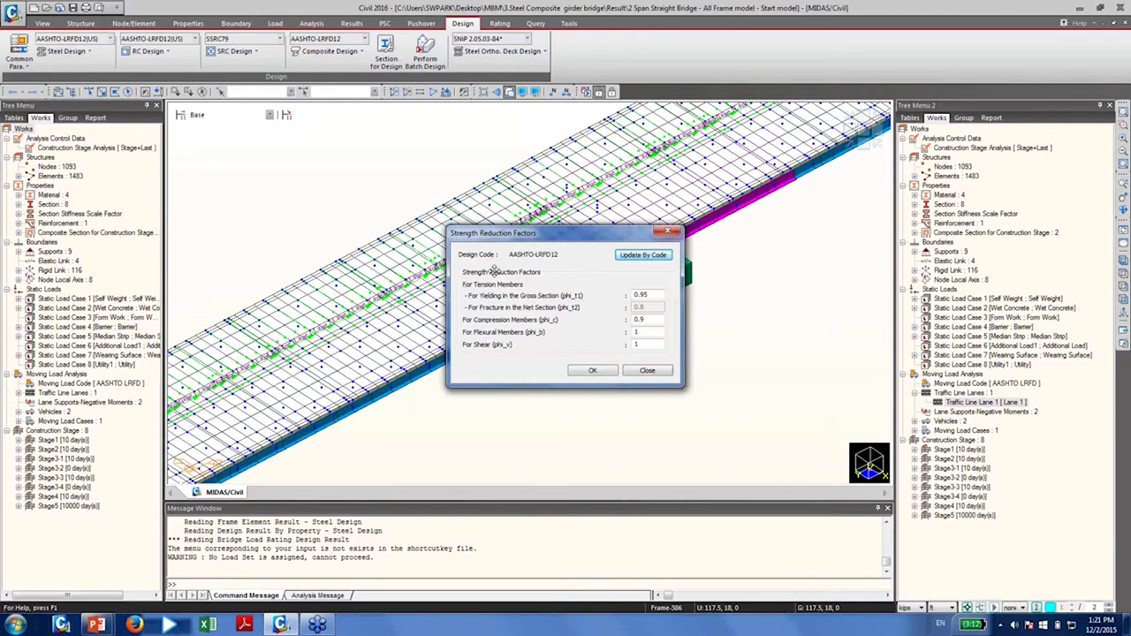
{"action": "left_click", "coordinate": [656, 296]}
{"action": "left_click_drag", "start_coordinate": [657, 297], "coordinate": [634, 298]}
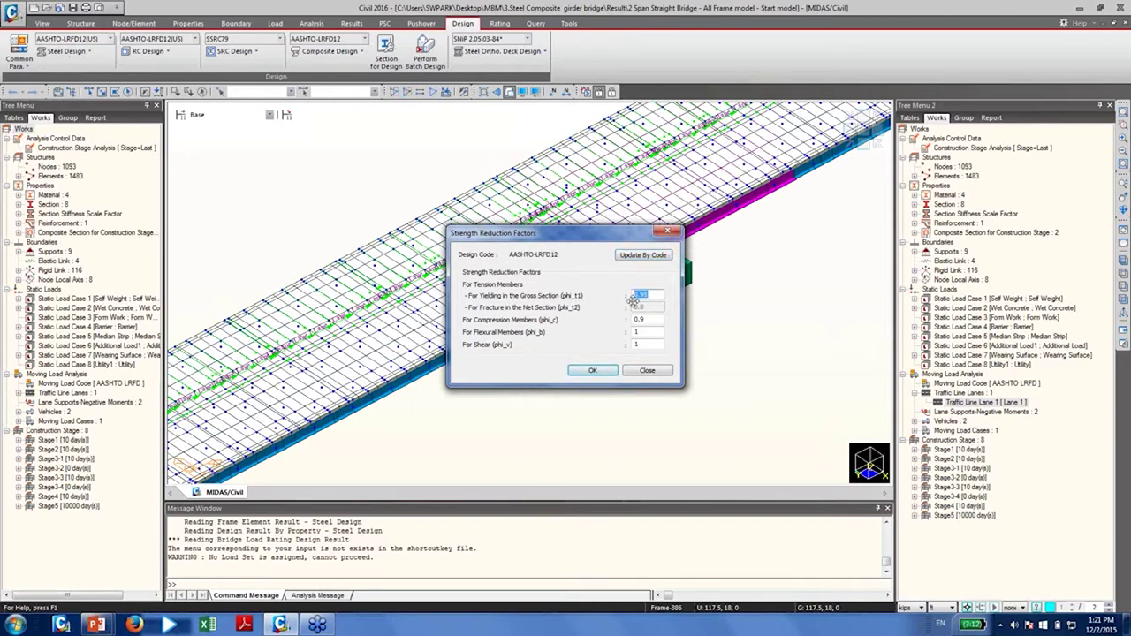
{"action": "left_click", "coordinate": [634, 302]}
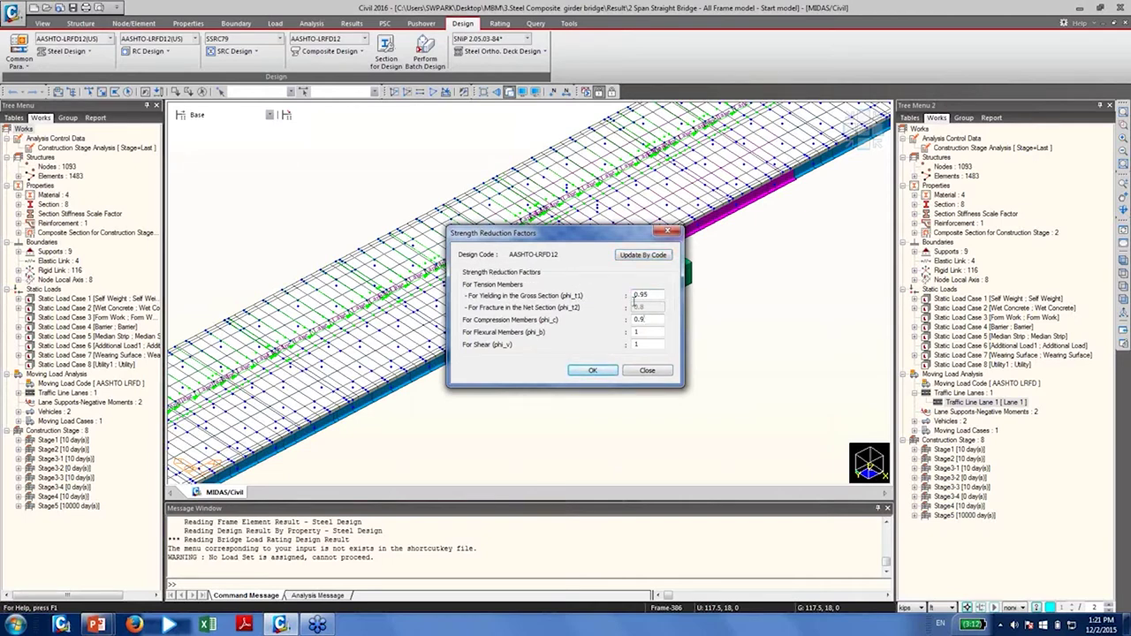
{"action": "left_click", "coordinate": [658, 372]}
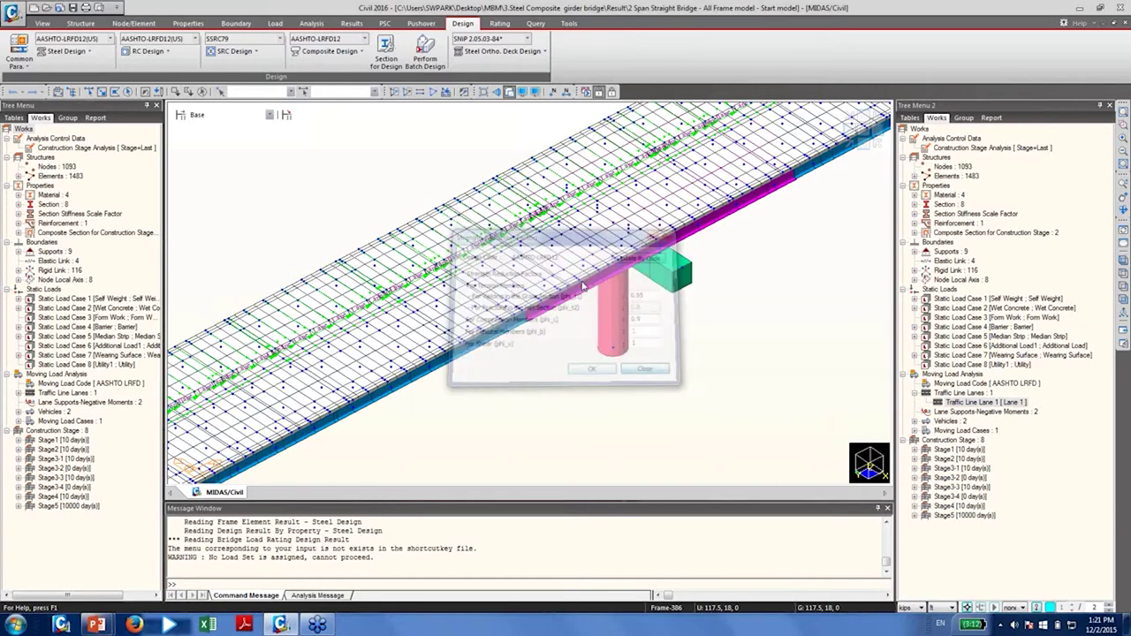
Examine the code, grade and strengths of the steel material in the design material list, then close it
{"action": "left_click", "coordinate": [88, 52]}
{"action": "left_click", "coordinate": [85, 92]}
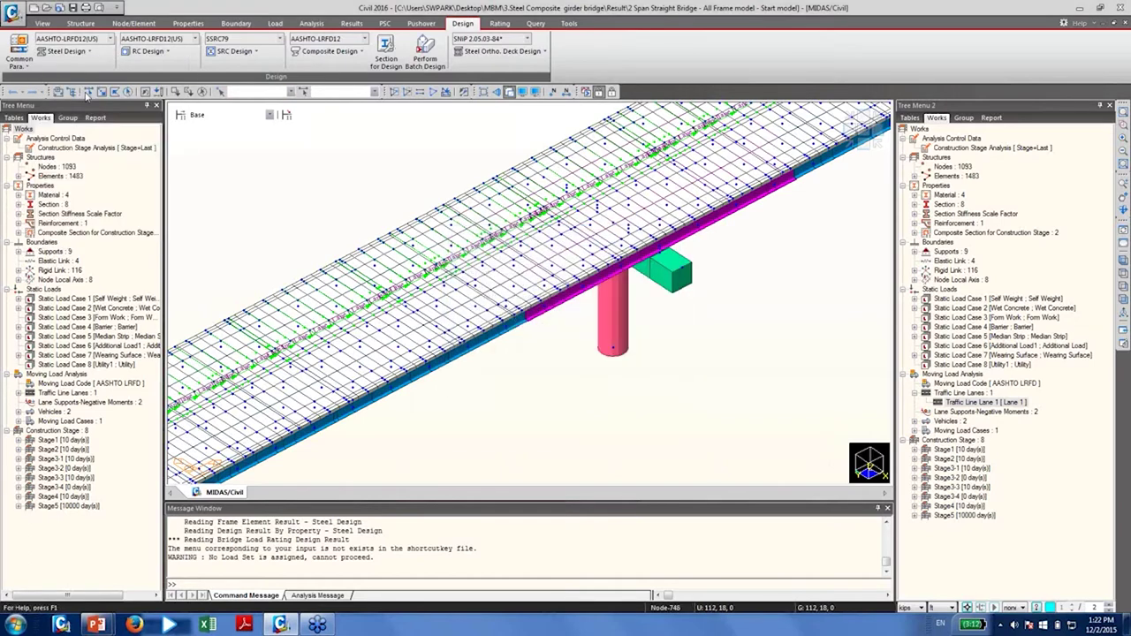
{"action": "left_click", "coordinate": [482, 218]}
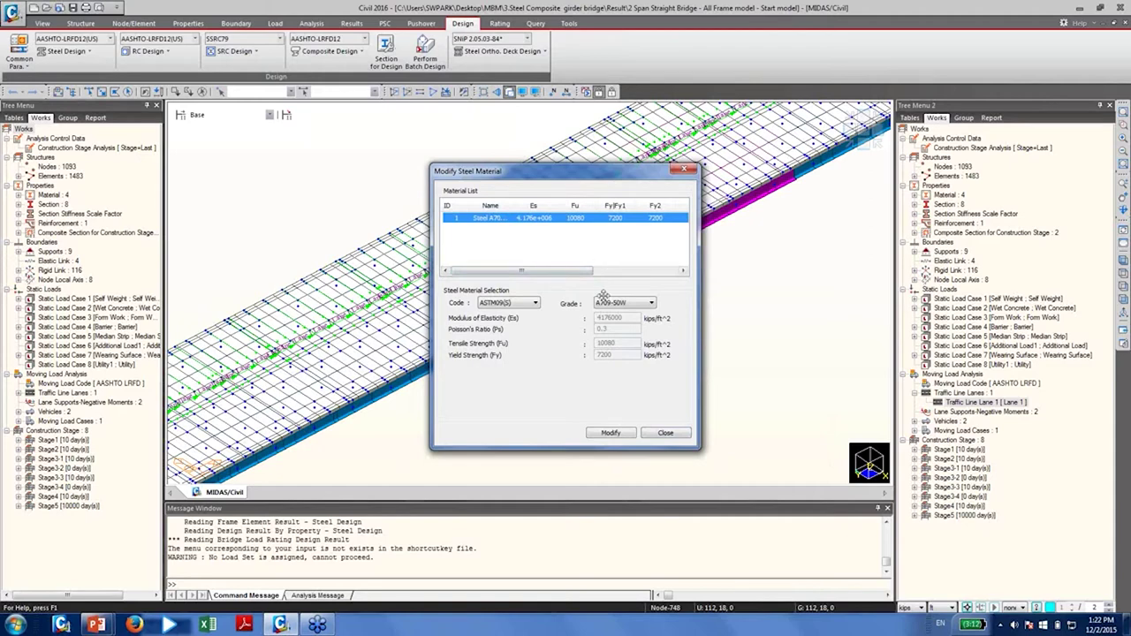
{"action": "left_click", "coordinate": [666, 433]}
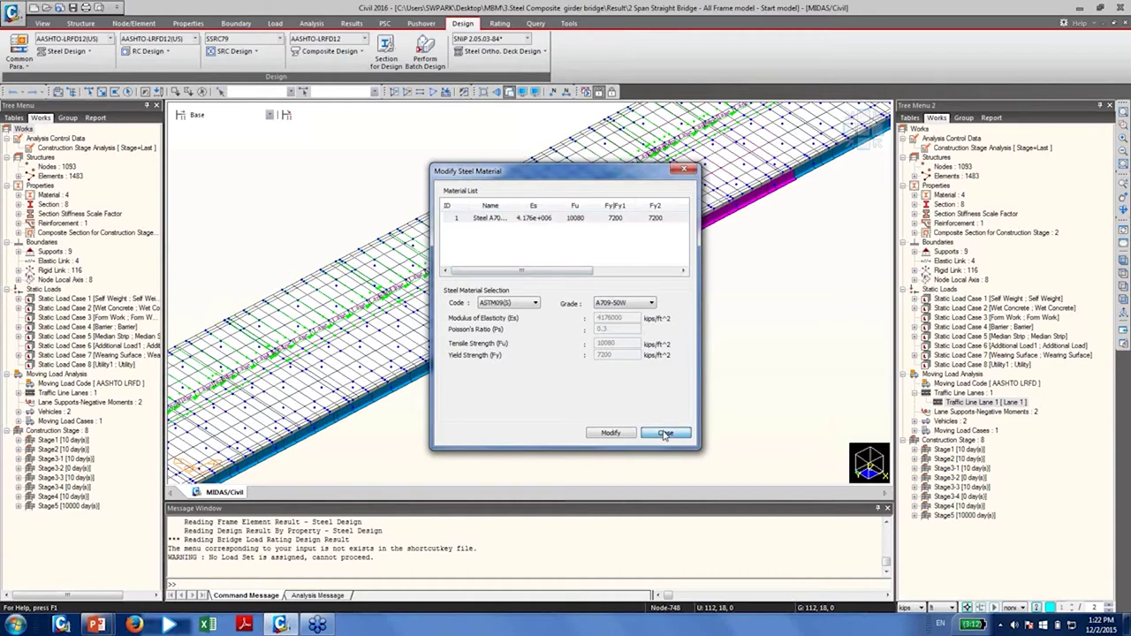
Switch the model to the PostCS stage and run the steel code check, moving its result dialog beside the model tree
{"action": "left_click", "coordinate": [78, 52]}
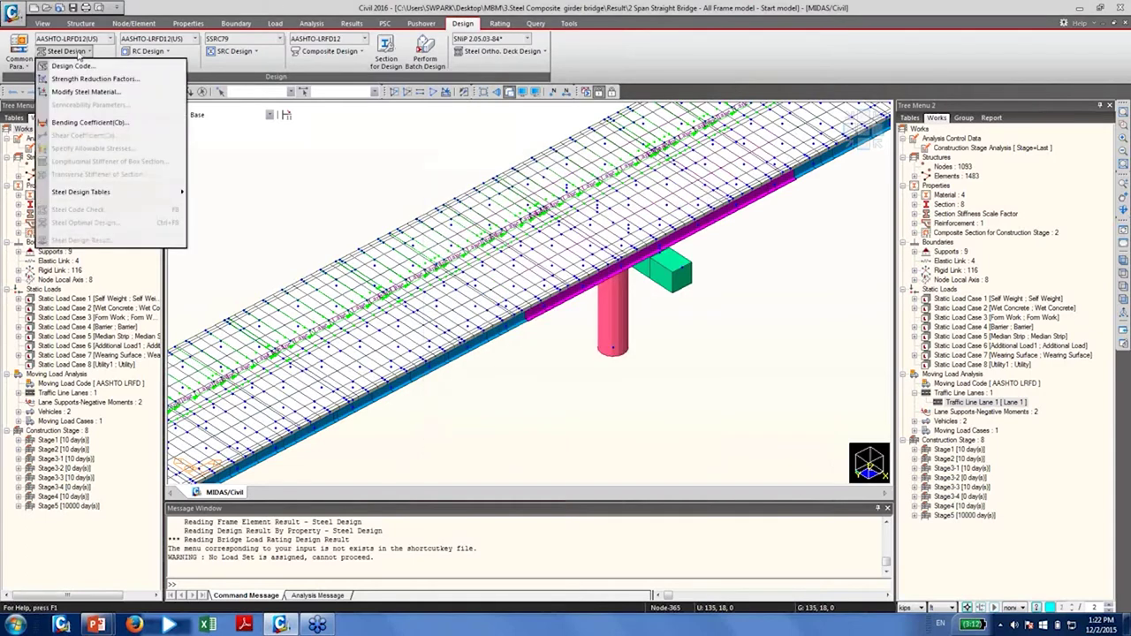
{"action": "mouse_move", "coordinate": [122, 193]}
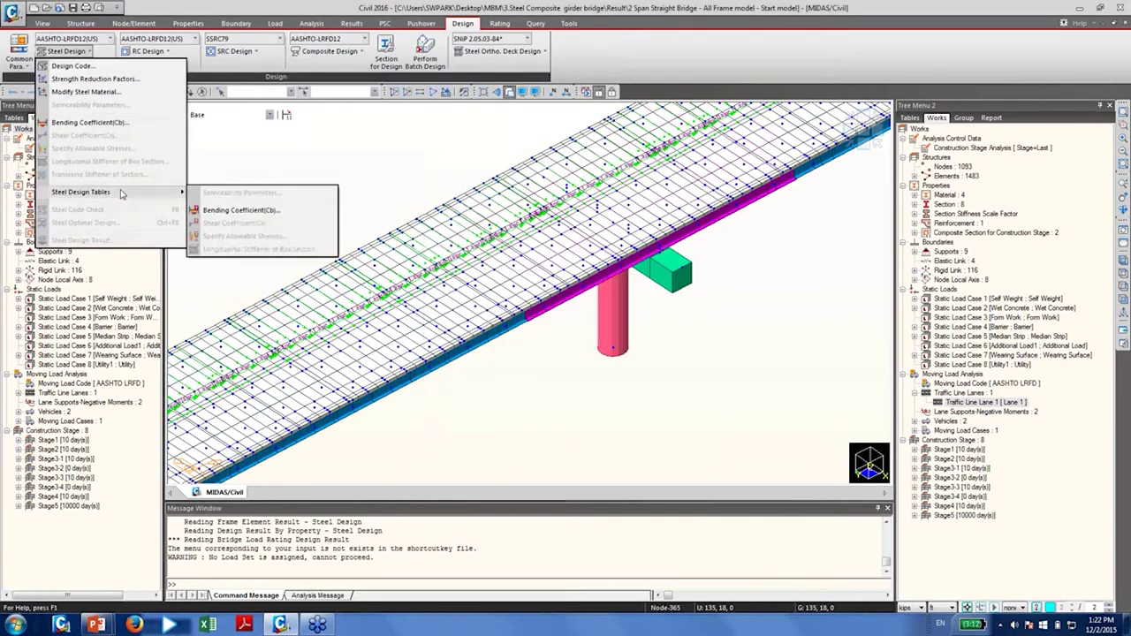
{"action": "key", "text": "Escape"}
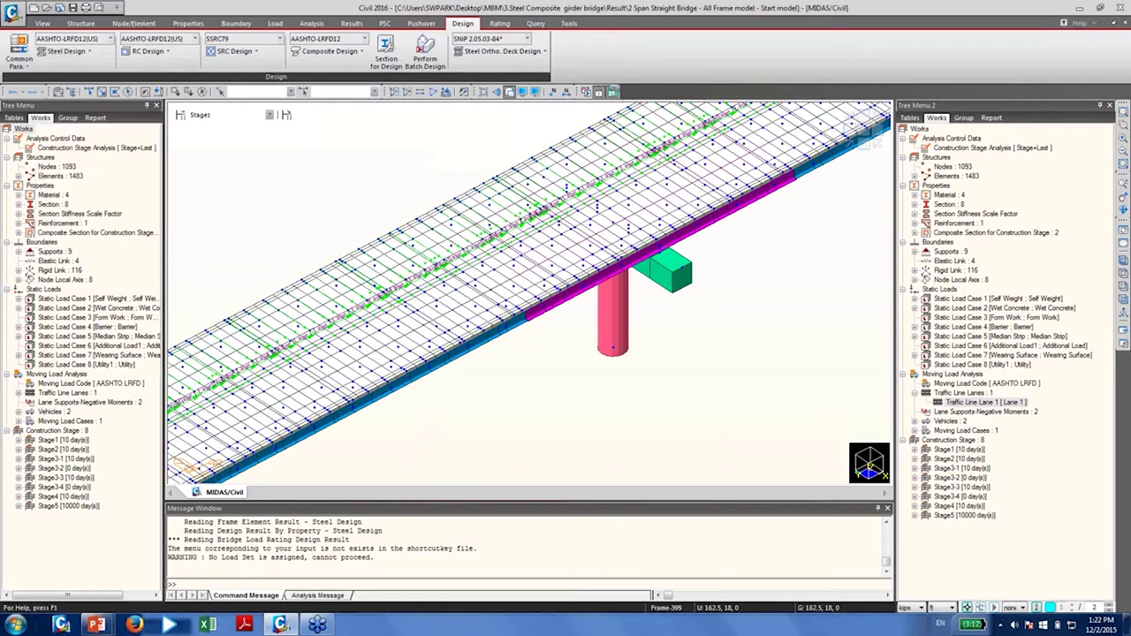
{"action": "left_click", "coordinate": [77, 52]}
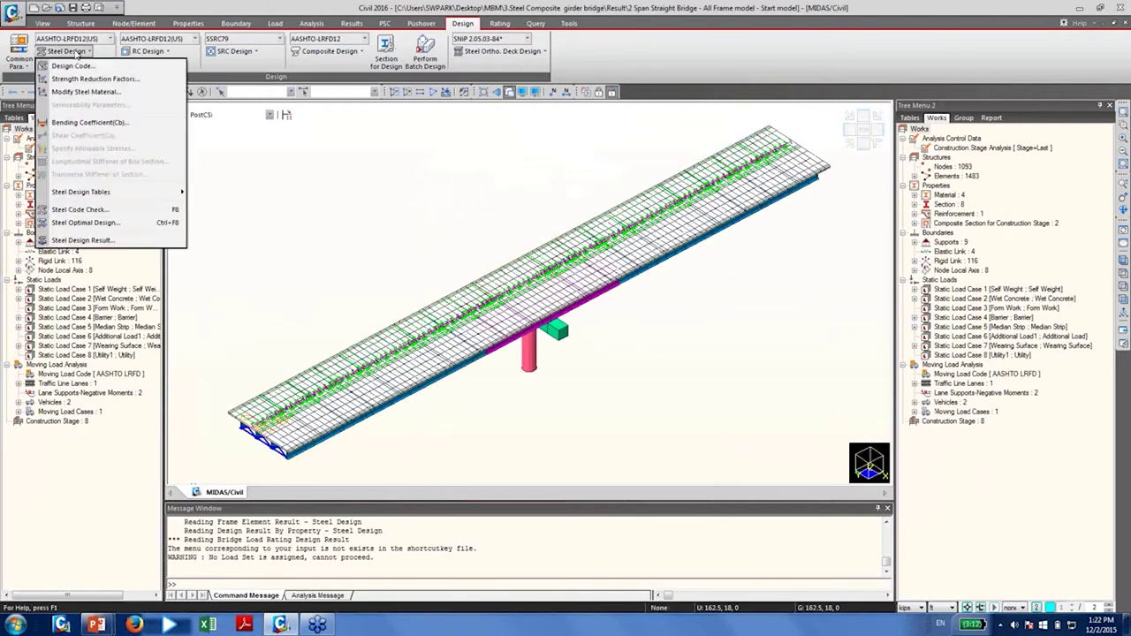
{"action": "left_click", "coordinate": [80, 210]}
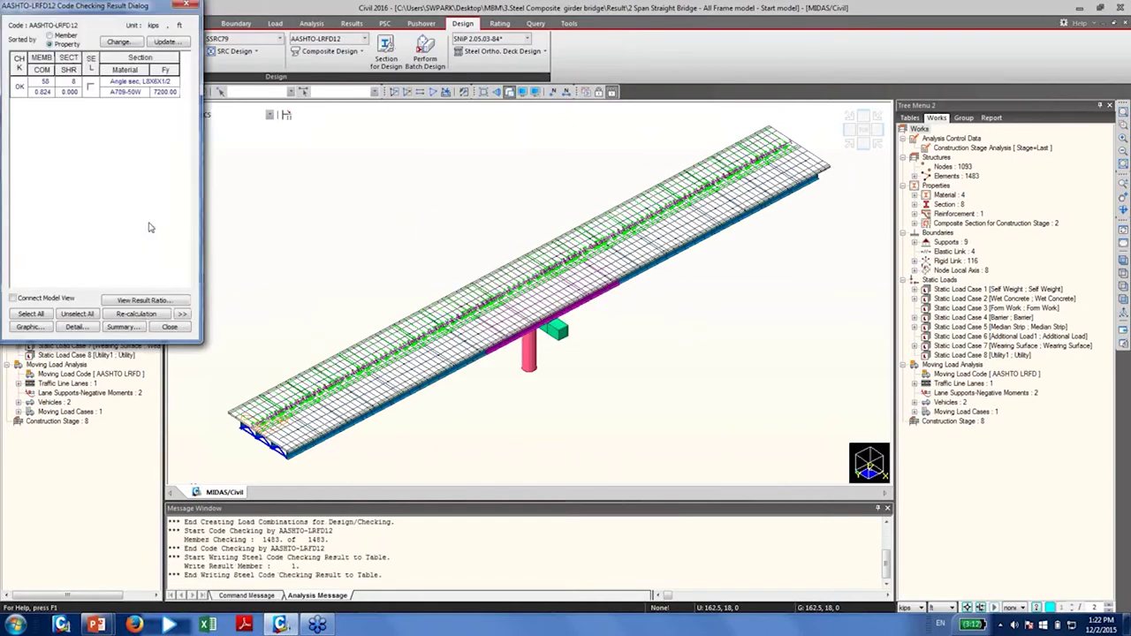
{"action": "left_click_drag", "start_coordinate": [102, 6], "coordinate": [274, 96]}
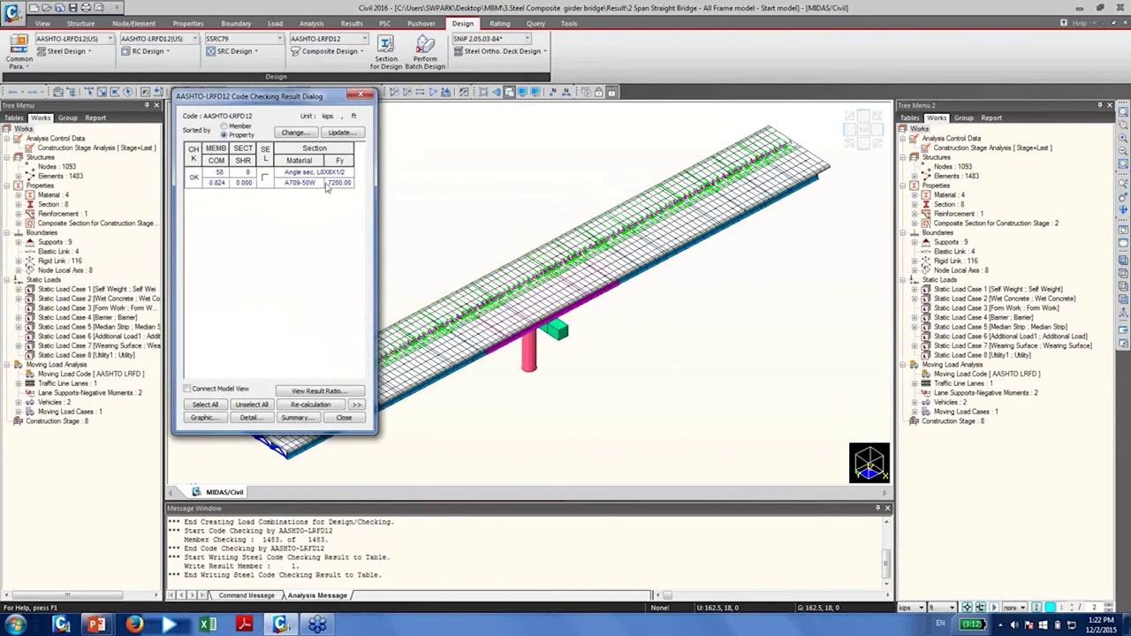
Select the angle section in the code check results, examine its full-size graphic report, then close the report and the results
{"action": "left_click", "coordinate": [264, 178]}
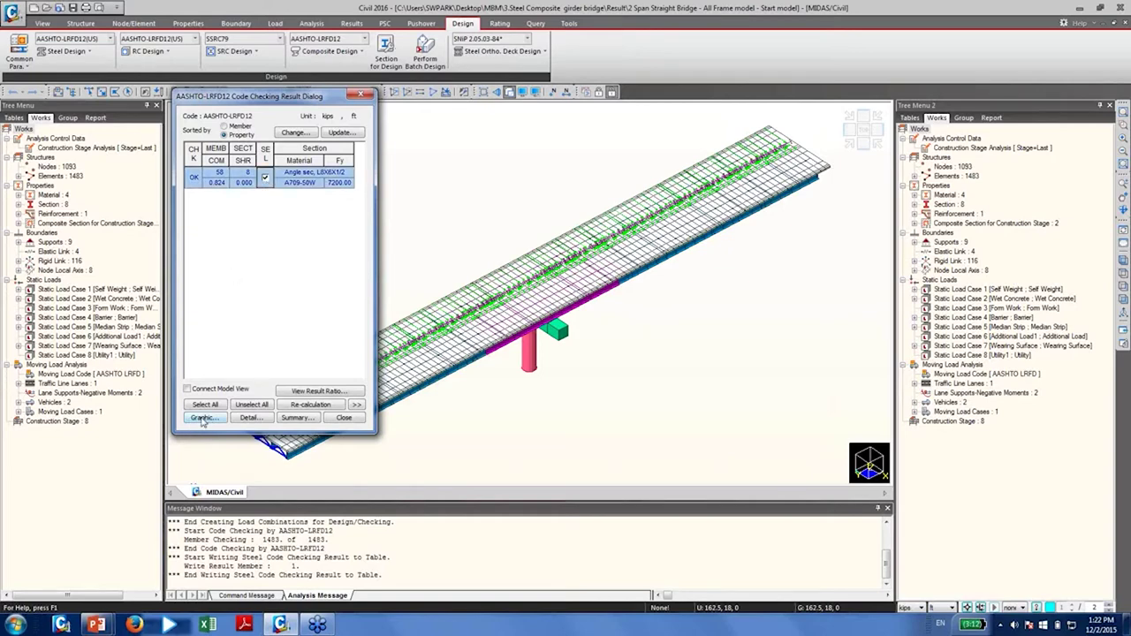
{"action": "left_click", "coordinate": [203, 419]}
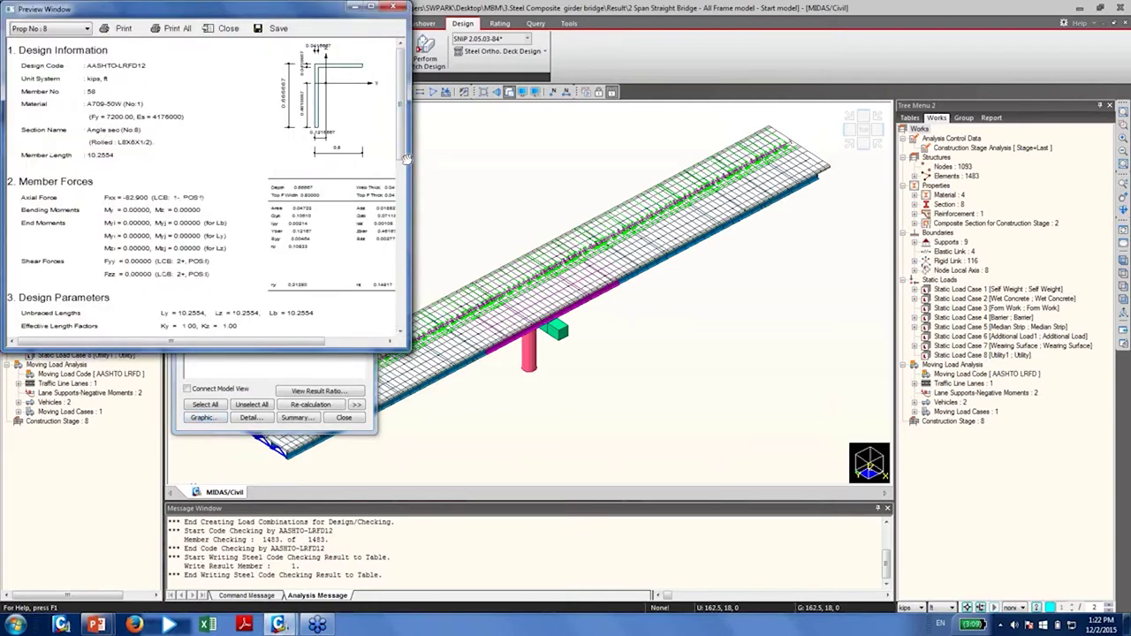
{"action": "left_click", "coordinate": [371, 9]}
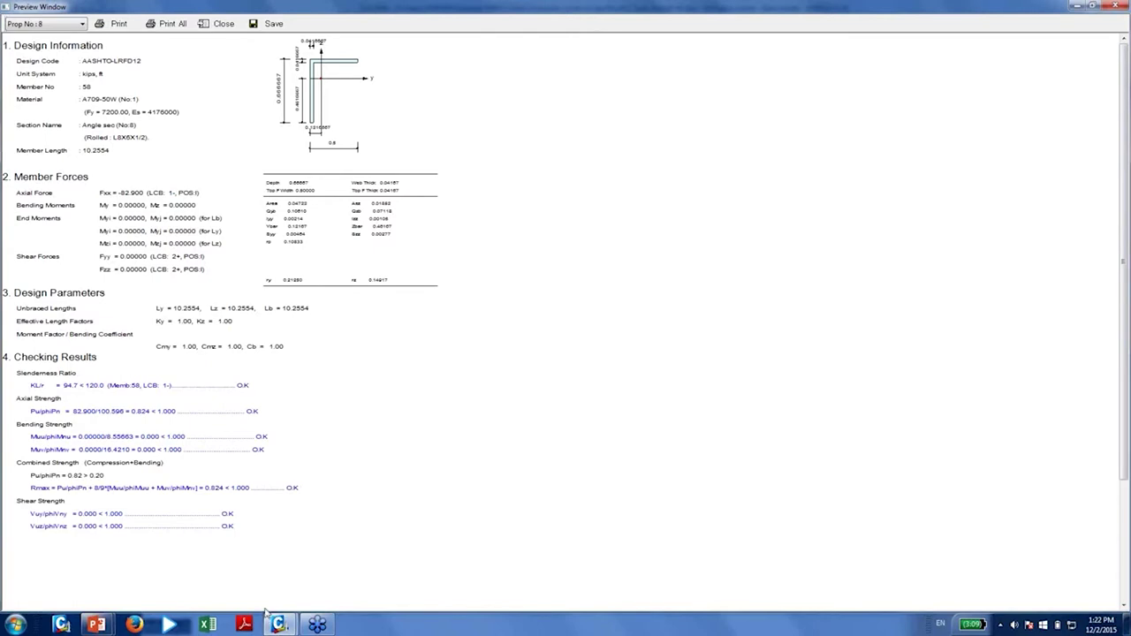
{"action": "left_click", "coordinate": [318, 625]}
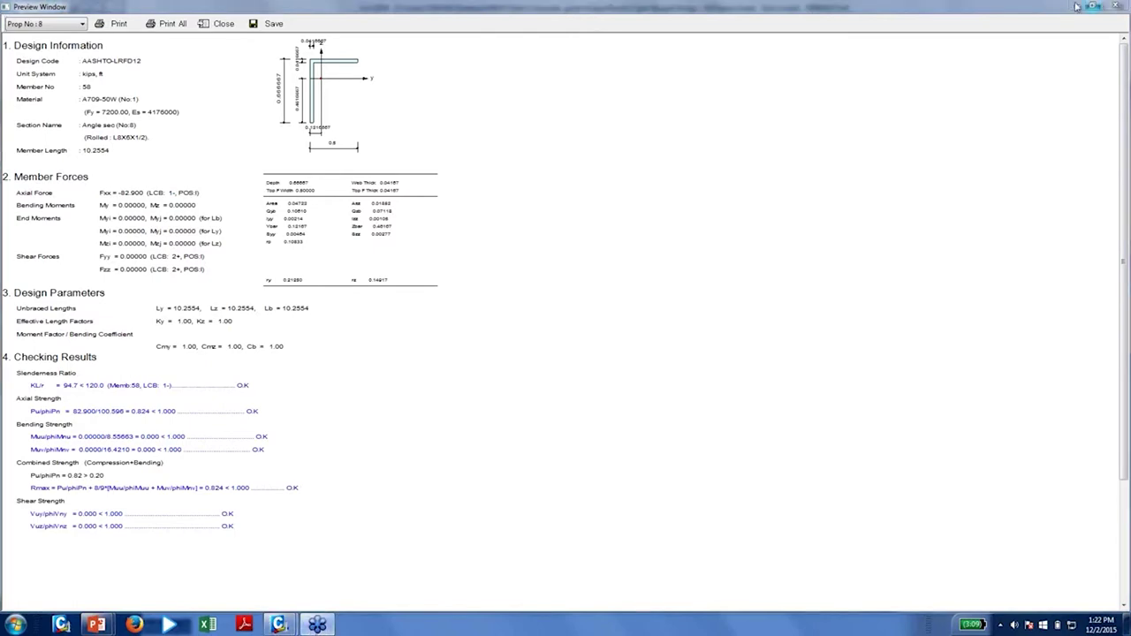
{"action": "left_click_drag", "start_coordinate": [1042, 7], "coordinate": [479, 116]}
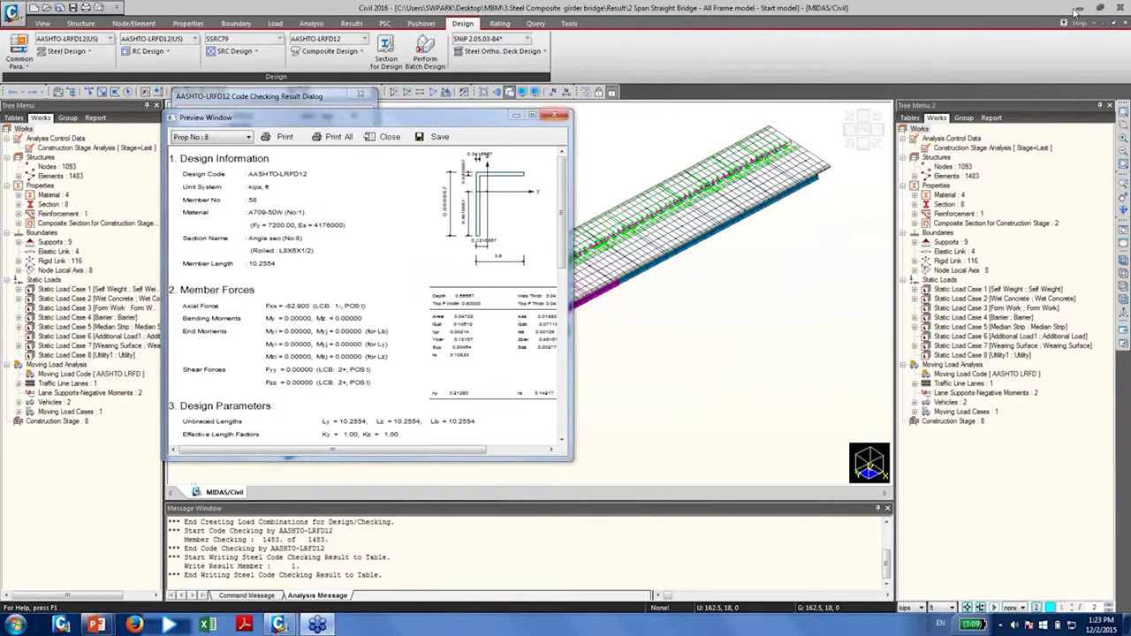
{"action": "left_click", "coordinate": [554, 115]}
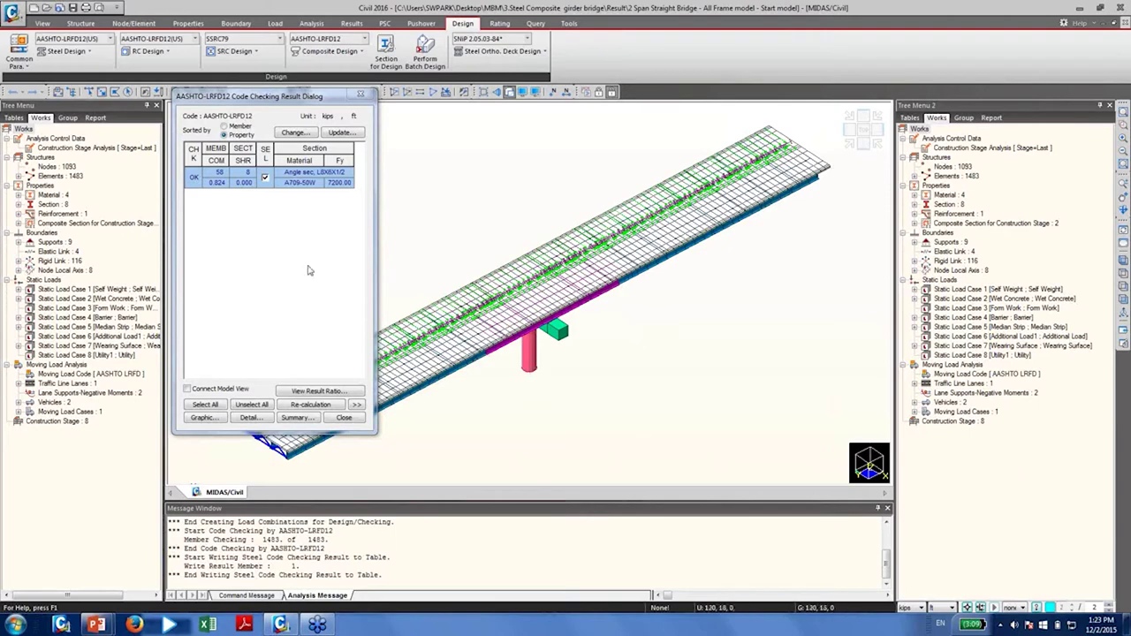
{"action": "left_click", "coordinate": [369, 94]}
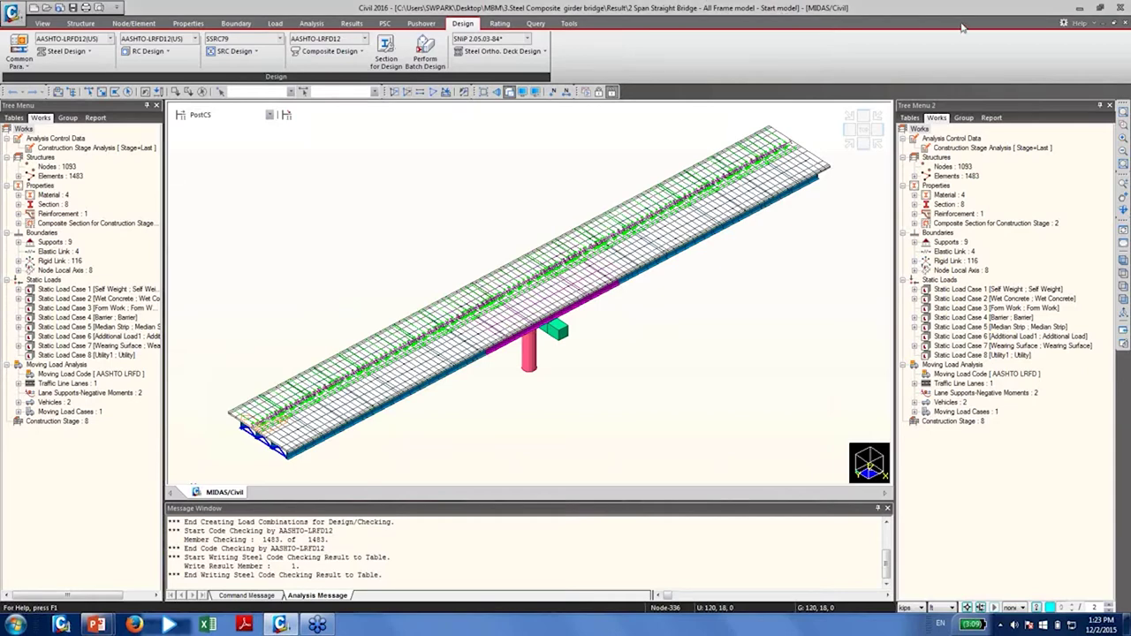
Examine the section data of section 8, Angle sec, and close it without changes
{"action": "left_click", "coordinate": [950, 204]}
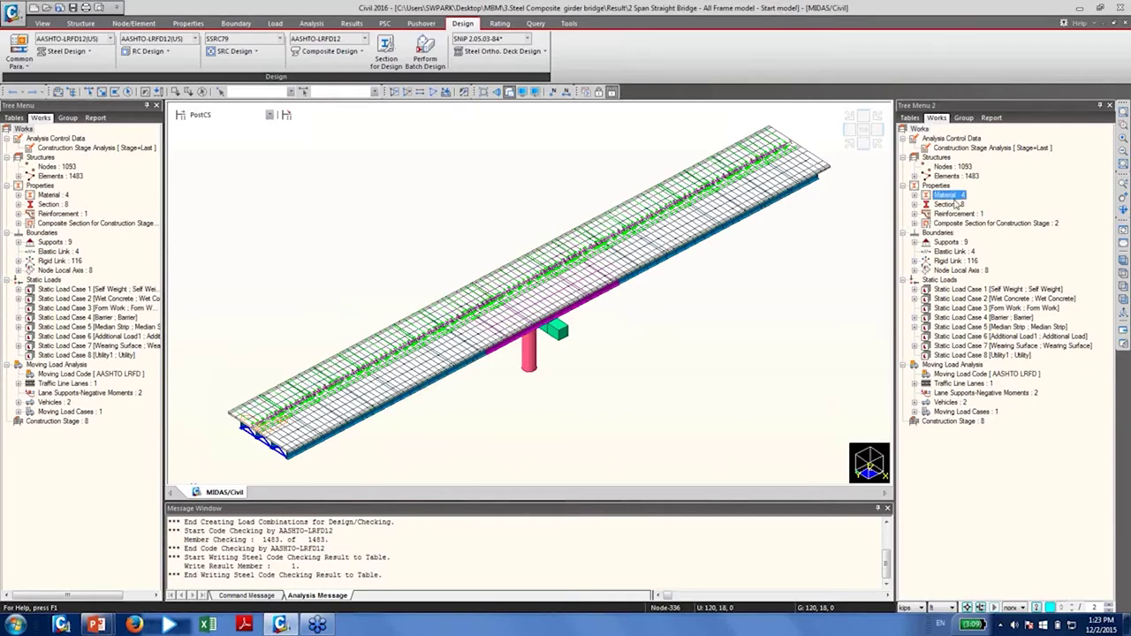
{"action": "double_click", "coordinate": [953, 206]}
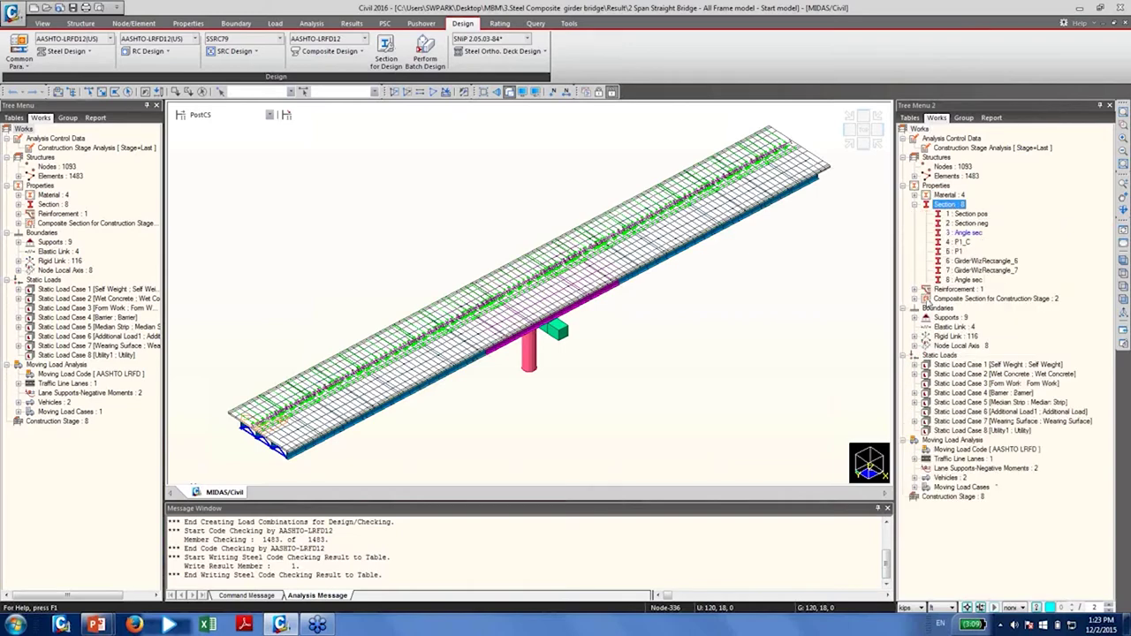
{"action": "left_click", "coordinate": [968, 280]}
{"action": "right_click", "coordinate": [970, 281]}
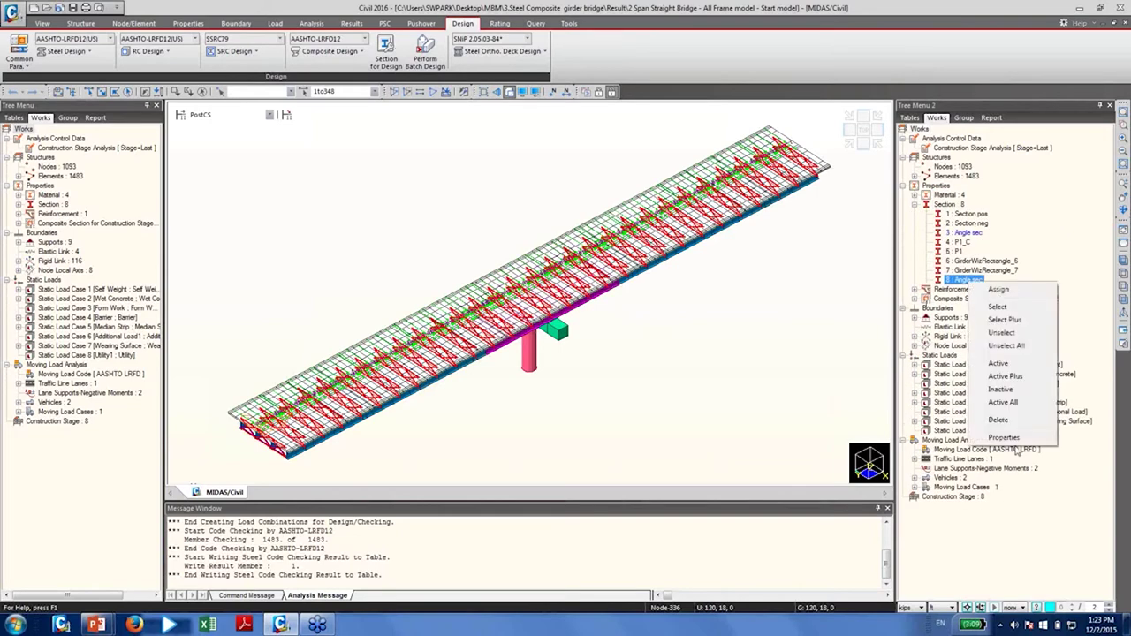
{"action": "left_click", "coordinate": [1007, 438]}
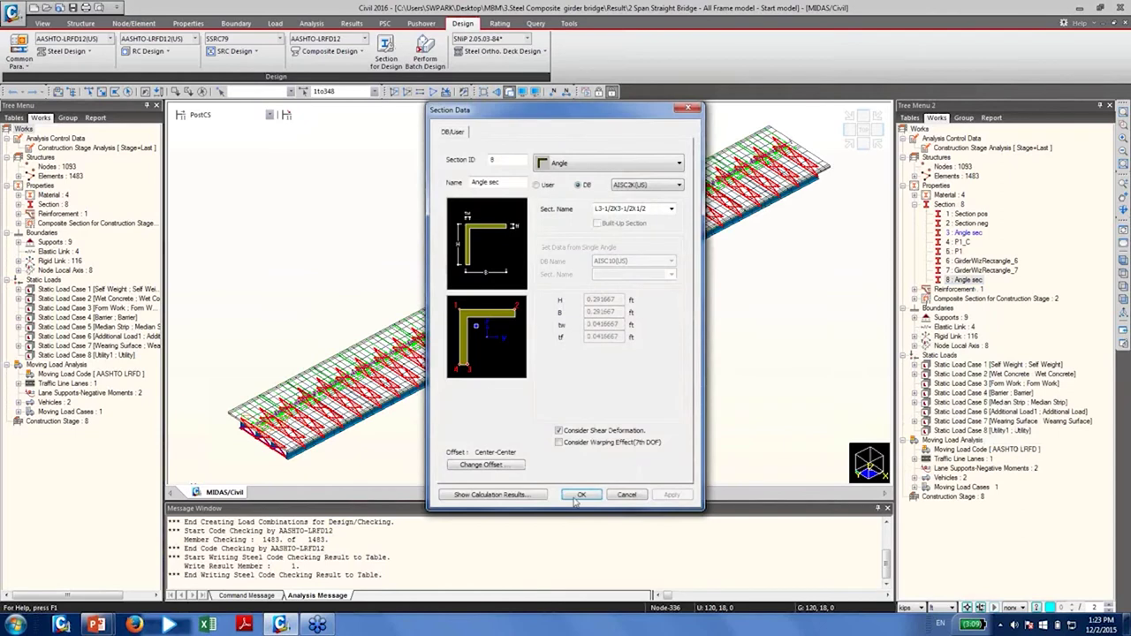
{"action": "key", "text": "Escape"}
Rerun the steel code check with the section 8 angle members selected and move the result dialog clear of the model tree
{"action": "left_click", "coordinate": [66, 50]}
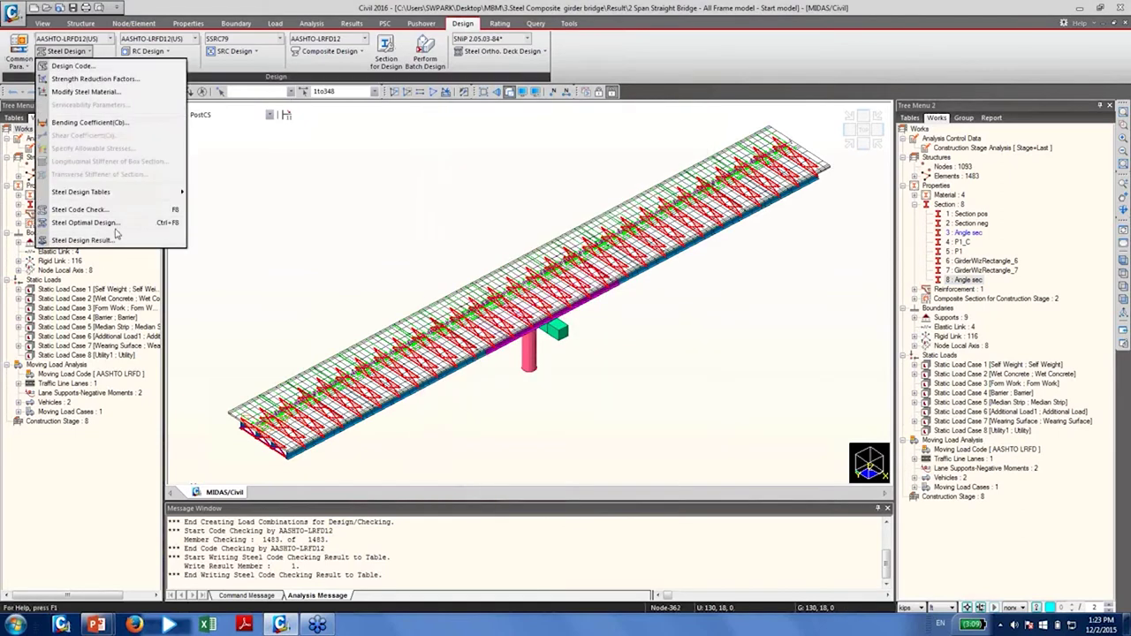
{"action": "left_click", "coordinate": [114, 211]}
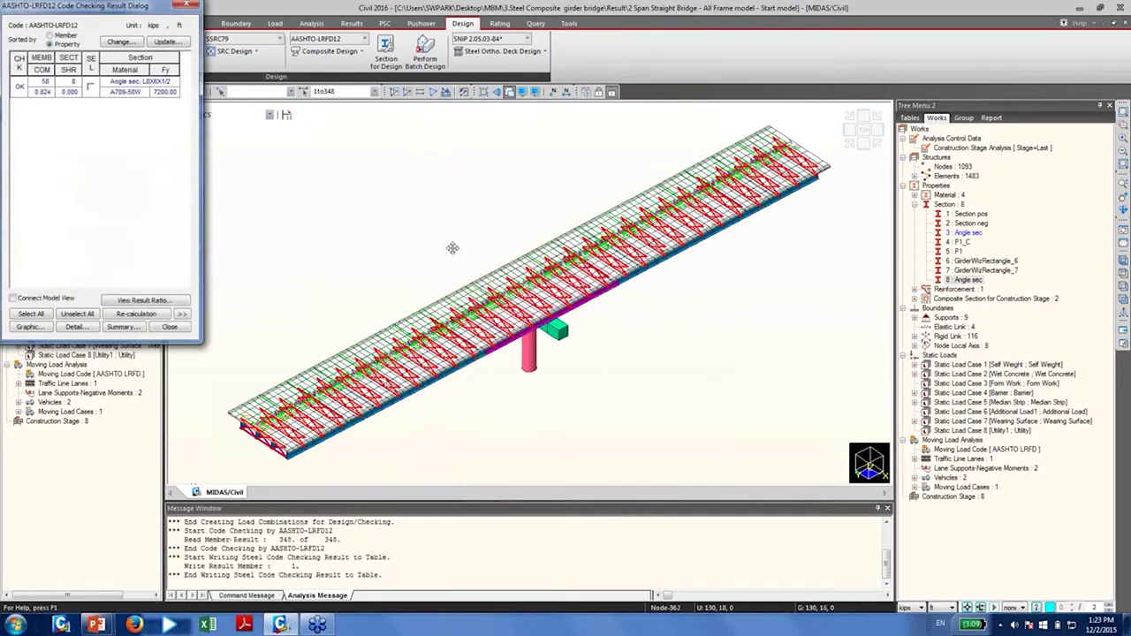
{"action": "left_click_drag", "start_coordinate": [80, 5], "coordinate": [253, 73]}
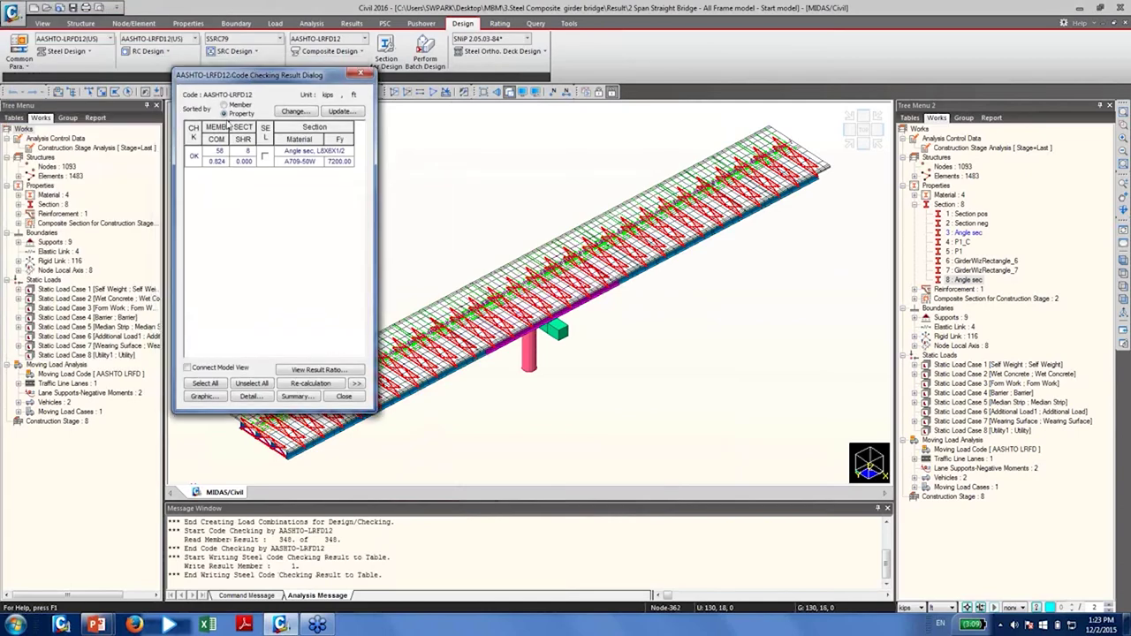
Search the AISC2K(US) L sections satisfying a combined ratio from 0.8 to 1 for the checked angle, then close without changing it
{"action": "left_click", "coordinate": [265, 159]}
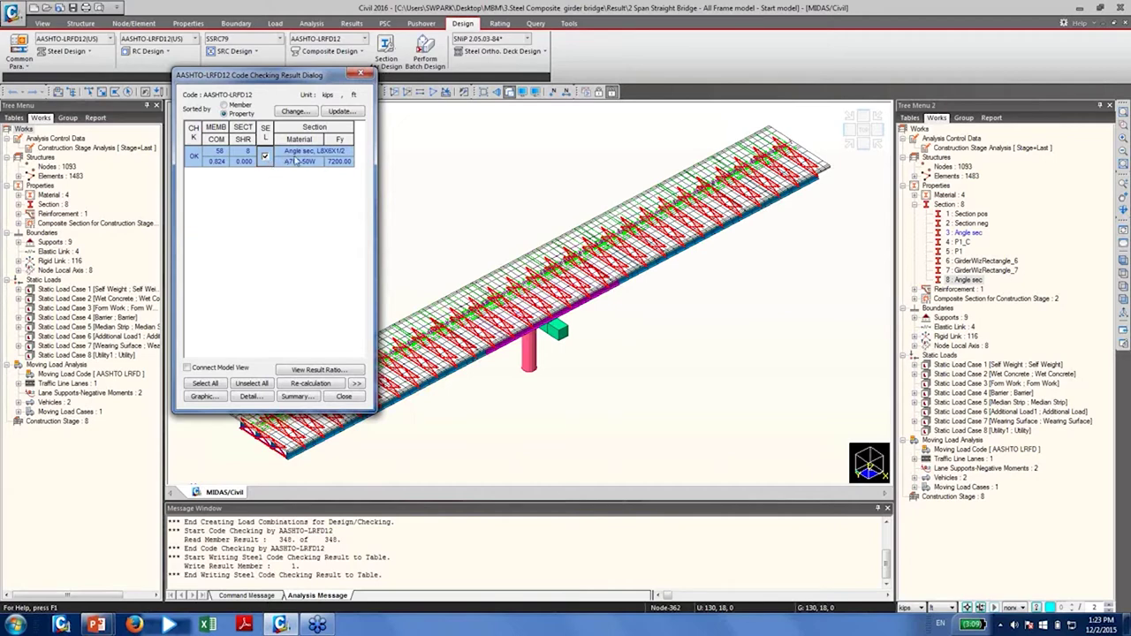
{"action": "left_click", "coordinate": [287, 115]}
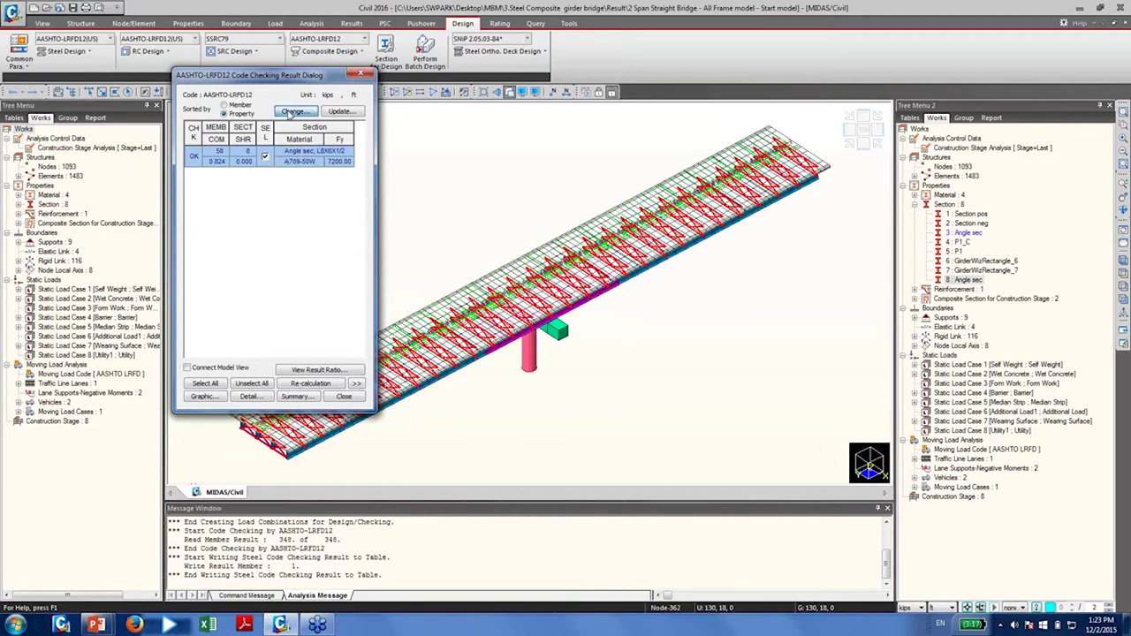
{"action": "left_click_drag", "start_coordinate": [279, 122], "coordinate": [535, 78]}
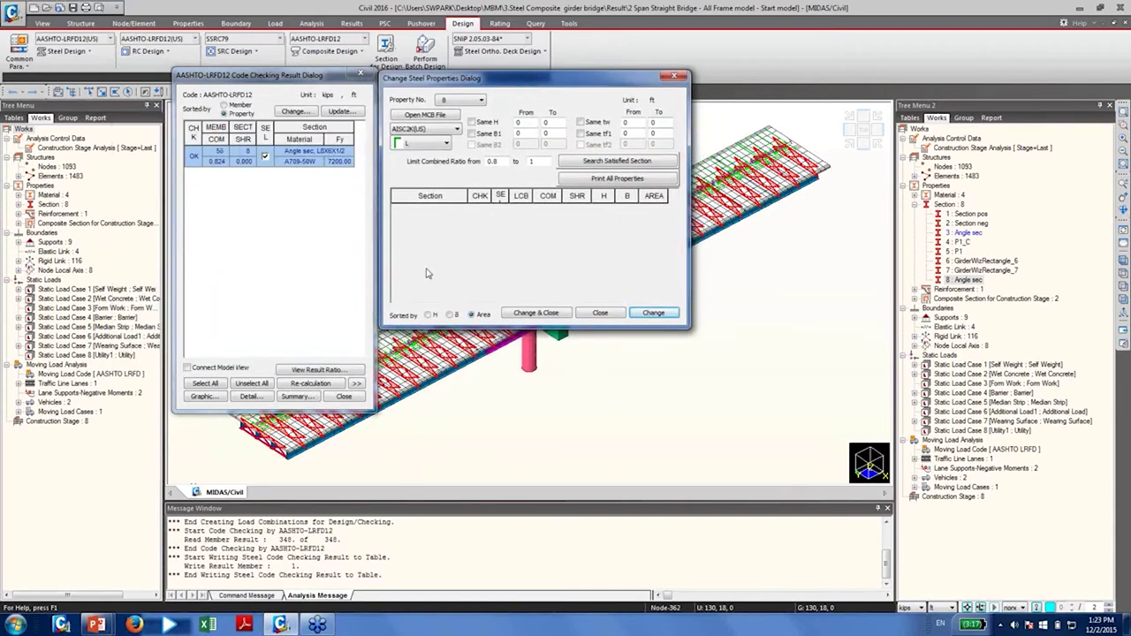
{"action": "left_click", "coordinate": [593, 165]}
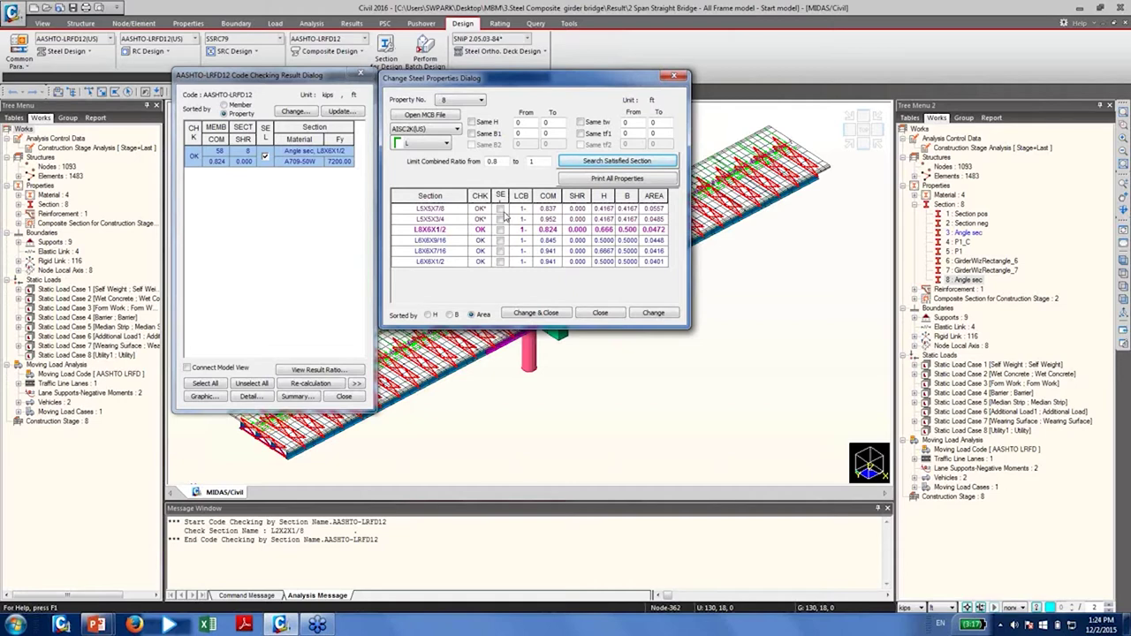
{"action": "left_click", "coordinate": [599, 314]}
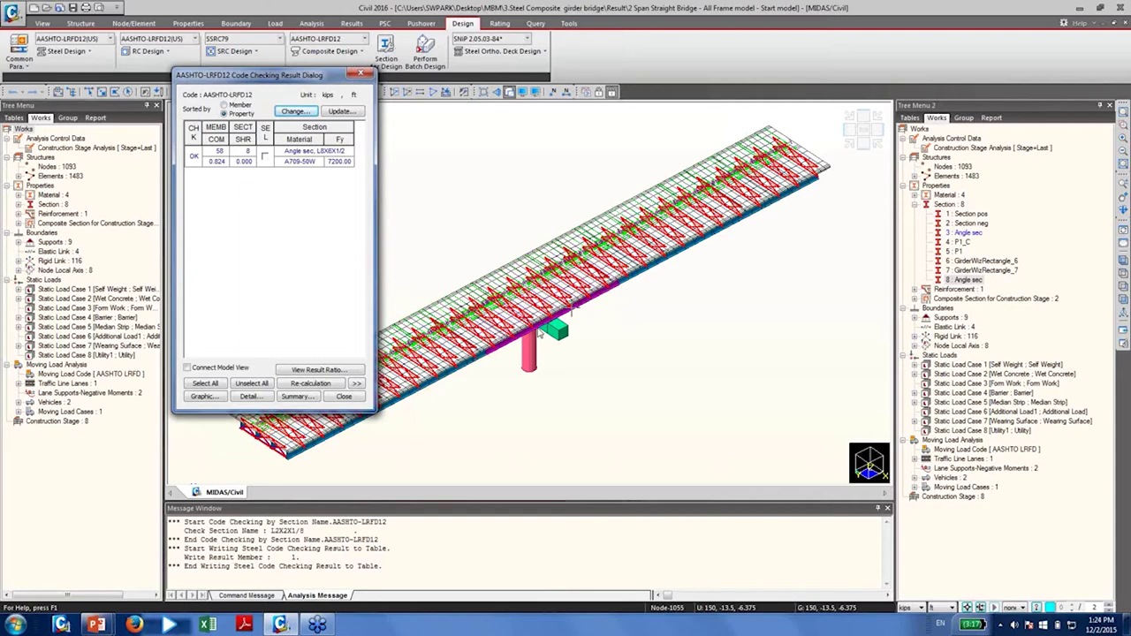
Select the section 8 angle in the code check results, examine its full-size graphic report, and close both the report and the results
{"action": "left_click", "coordinate": [204, 397]}
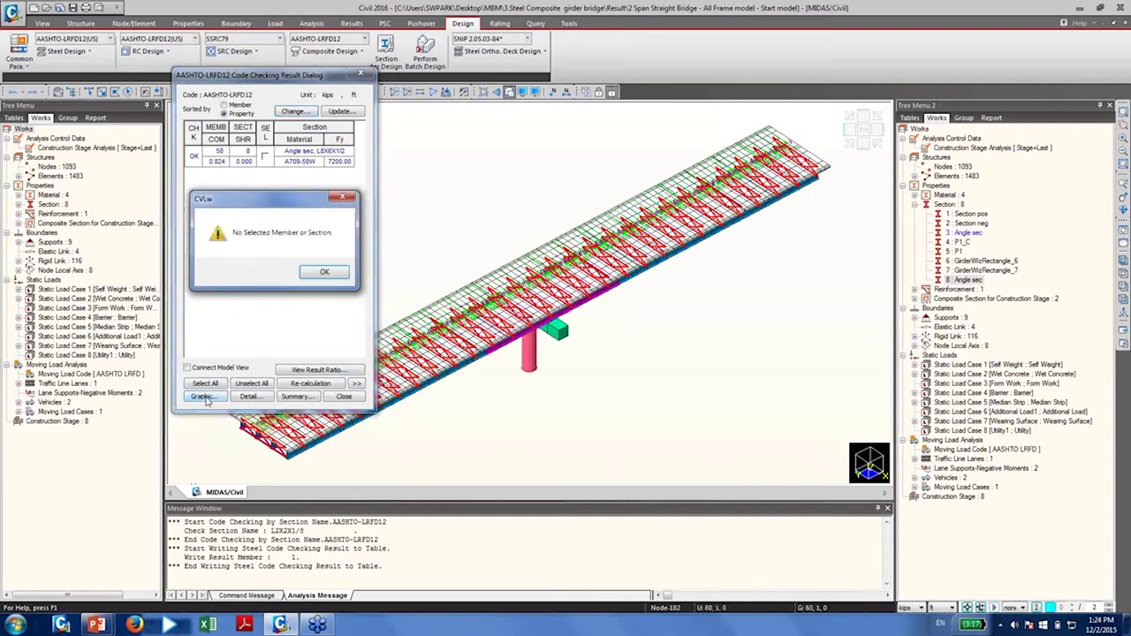
{"action": "left_click", "coordinate": [323, 274]}
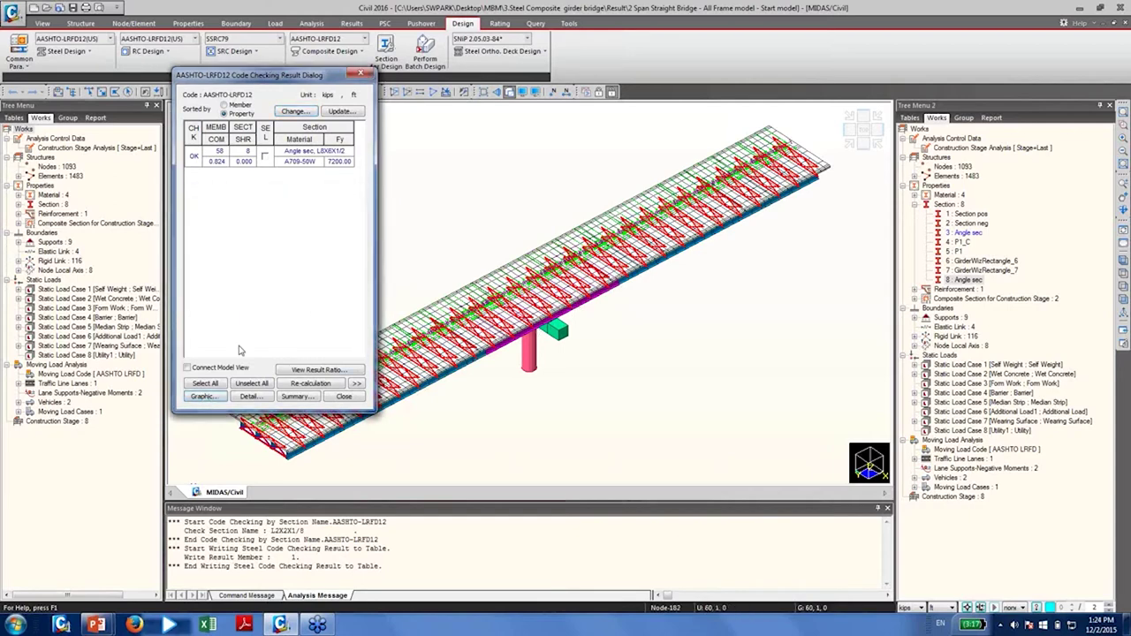
{"action": "left_click", "coordinate": [265, 158]}
{"action": "left_click", "coordinate": [205, 383]}
{"action": "left_click", "coordinate": [212, 399]}
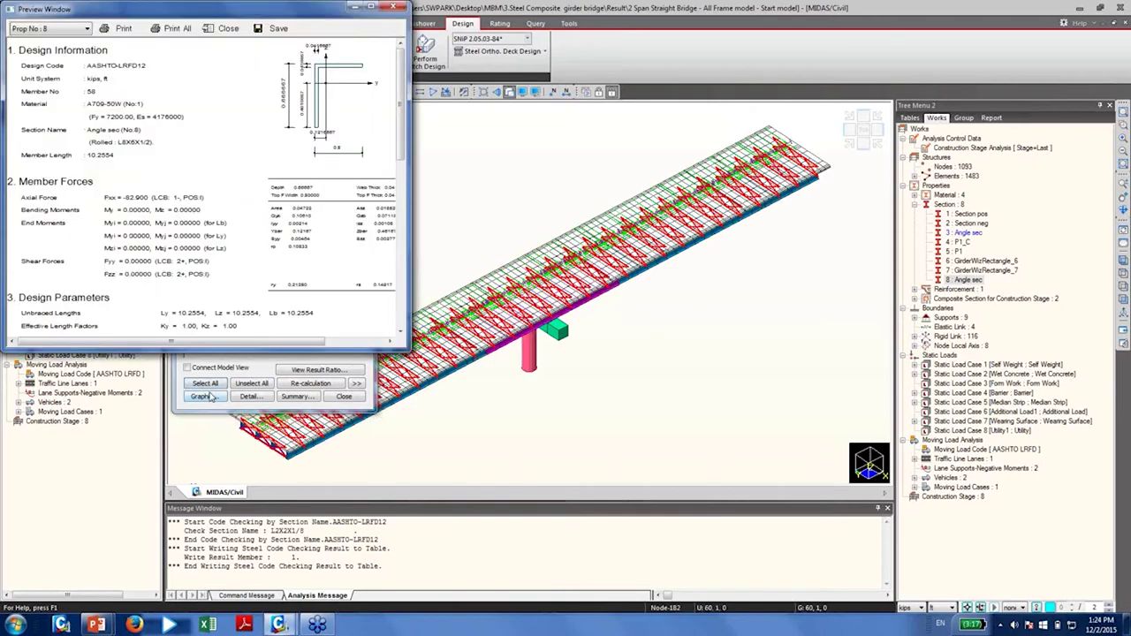
{"action": "left_click", "coordinate": [372, 7]}
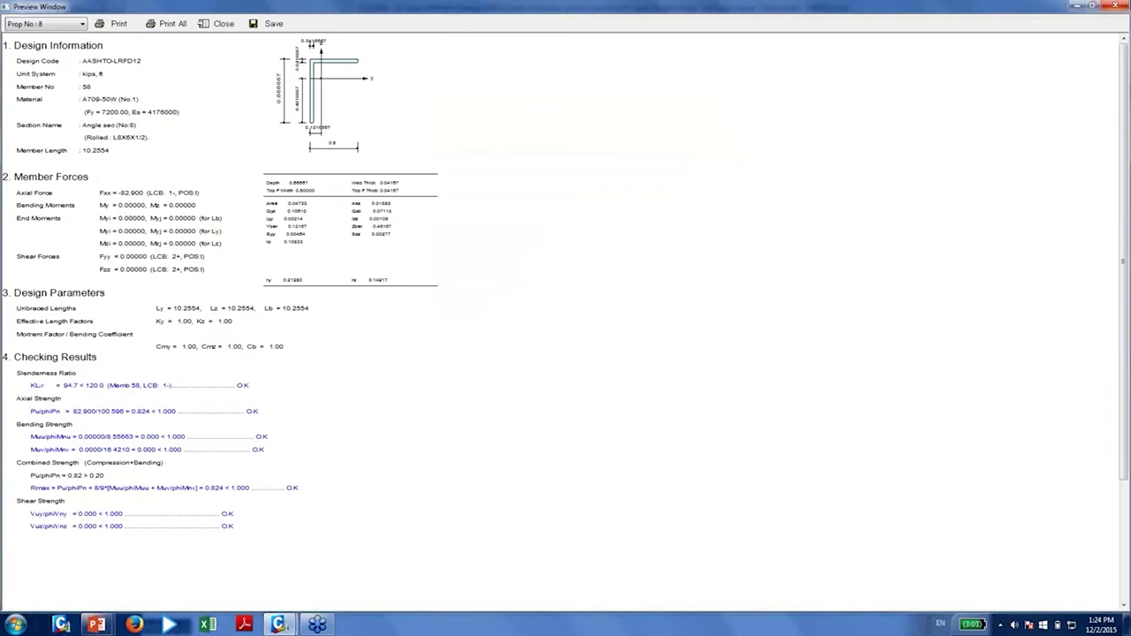
{"action": "left_click", "coordinate": [1123, 6]}
{"action": "left_click", "coordinate": [367, 75]}
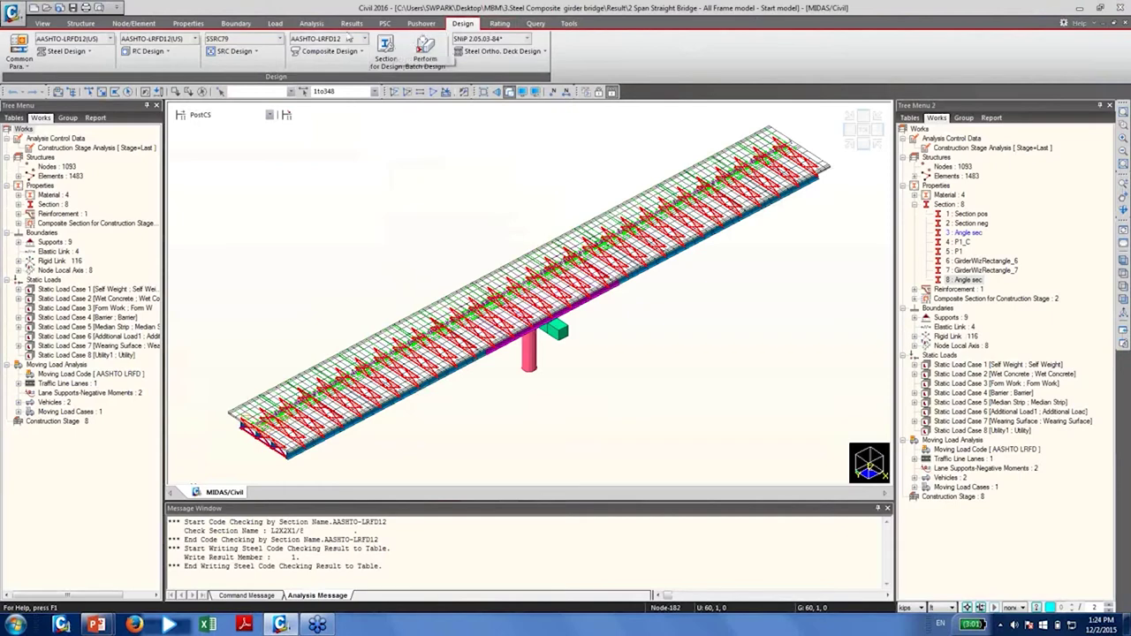
Open the load combinations and review the concrete design and composite steel girder design lists
{"action": "left_click", "coordinate": [270, 23]}
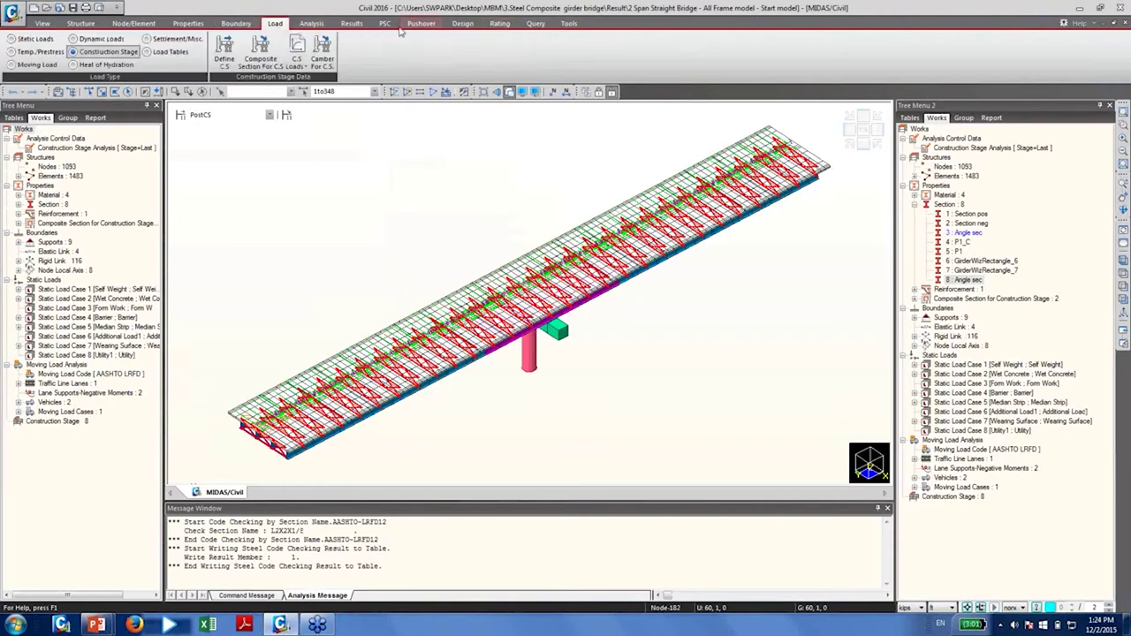
{"action": "left_click", "coordinate": [352, 23]}
{"action": "left_click", "coordinate": [30, 51]}
{"action": "left_click_drag", "start_coordinate": [122, 11], "coordinate": [205, 59]}
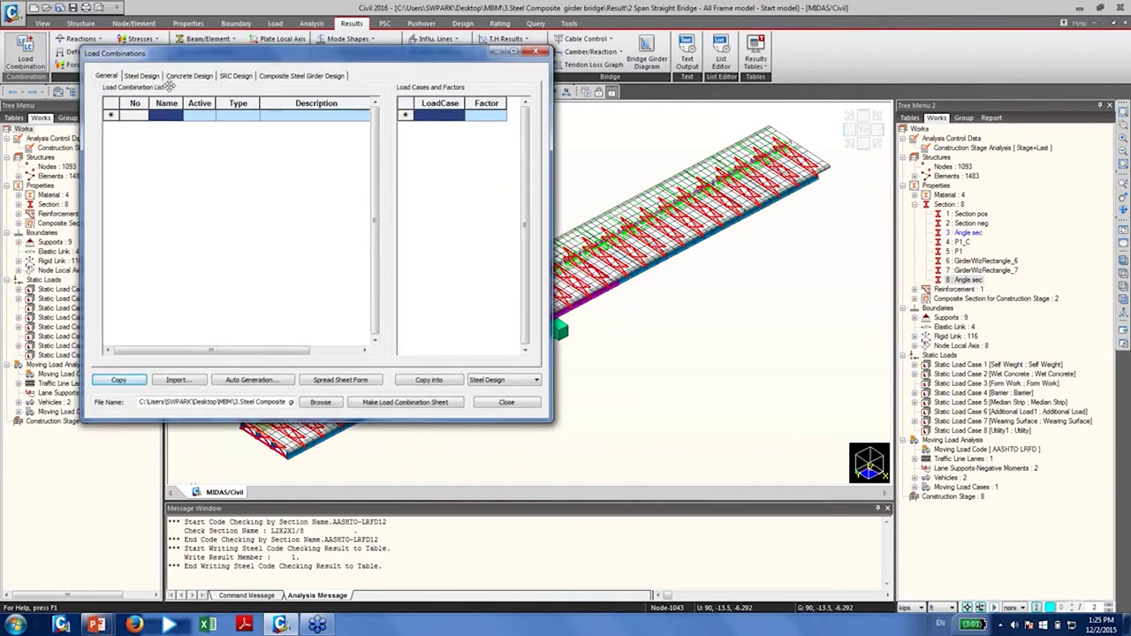
{"action": "left_click", "coordinate": [188, 76]}
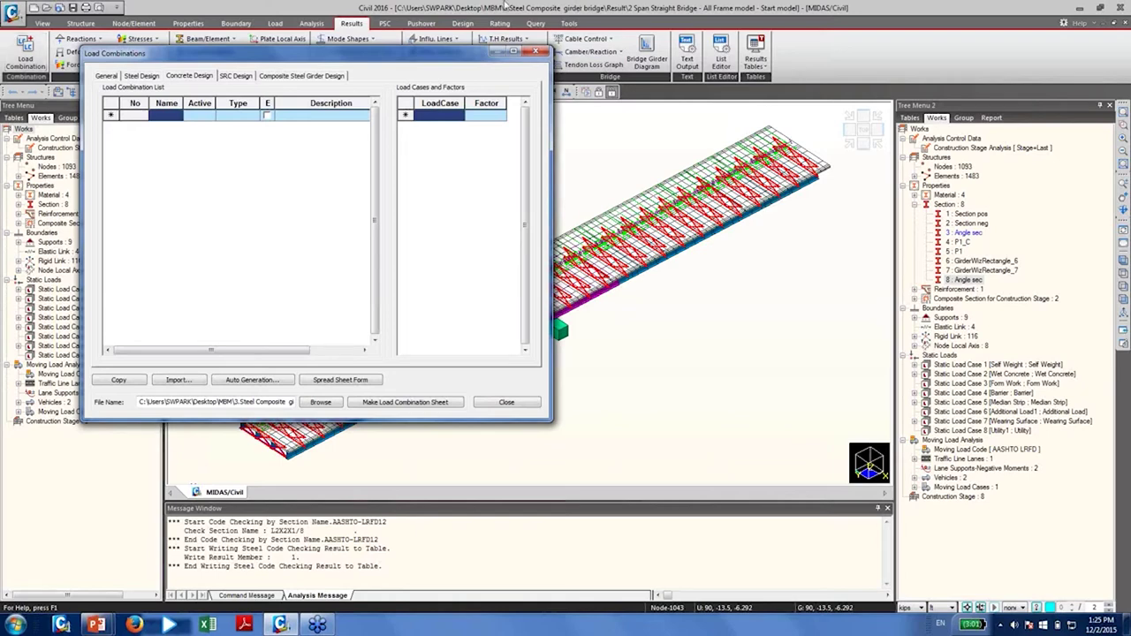
{"action": "left_click", "coordinate": [292, 78]}
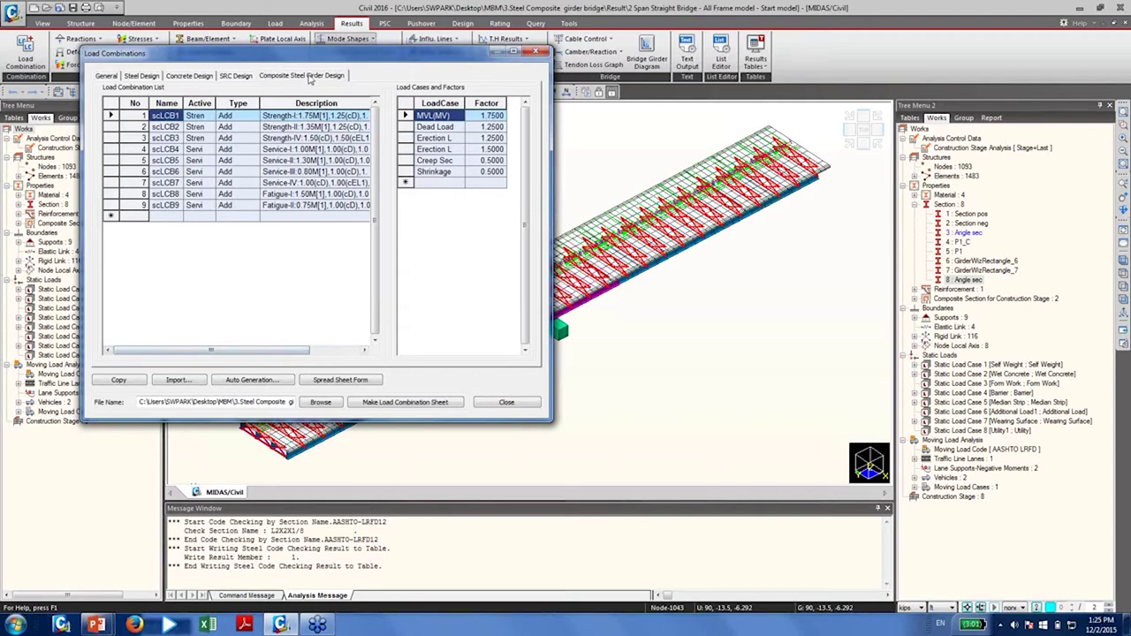
Auto-generate the composite steel girder load combinations with the AASHTO-LRFD12 design code, and close the load combinations
{"action": "left_click", "coordinate": [245, 385]}
{"action": "left_click_drag", "start_coordinate": [341, 4], "coordinate": [461, 24]}
{"action": "left_click", "coordinate": [449, 89]}
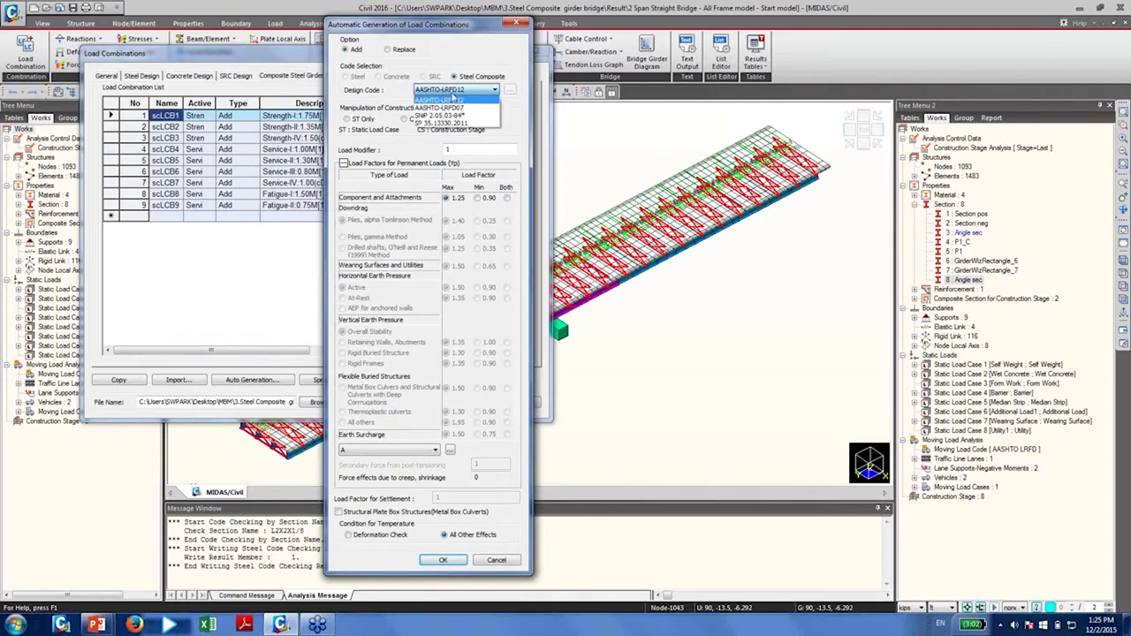
{"action": "left_click", "coordinate": [453, 99]}
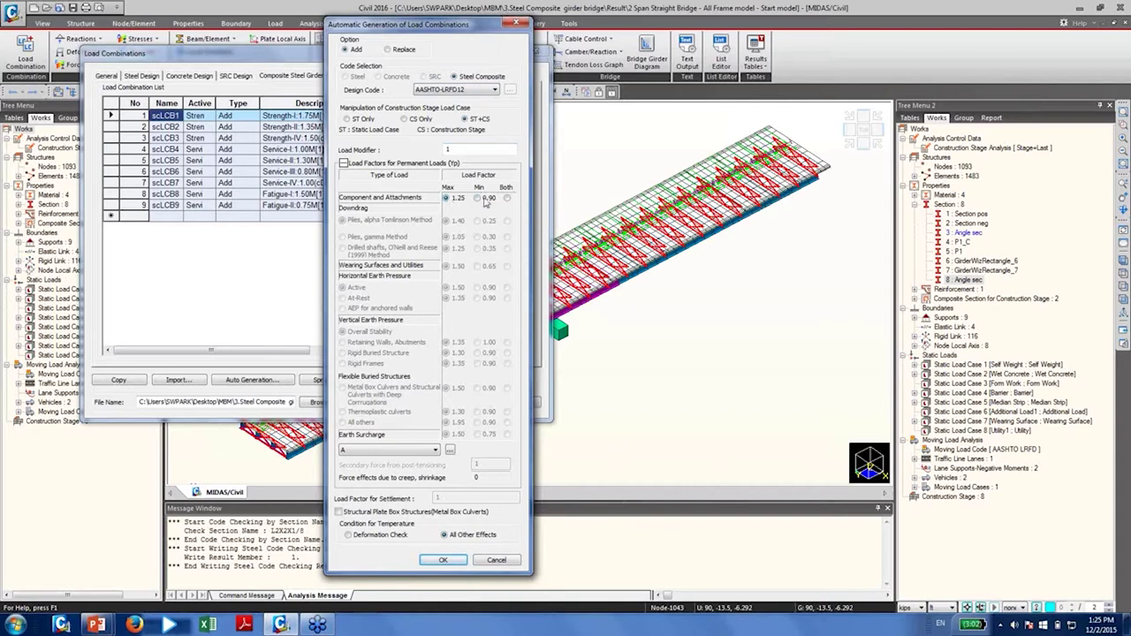
{"action": "left_click", "coordinate": [443, 559]}
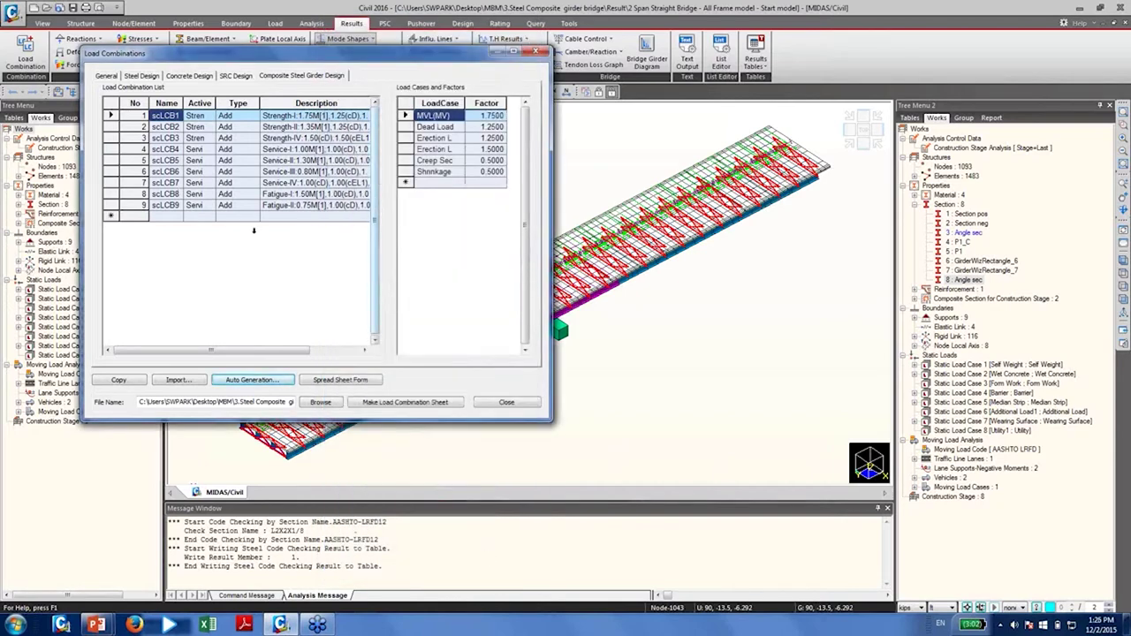
{"action": "left_click", "coordinate": [508, 403]}
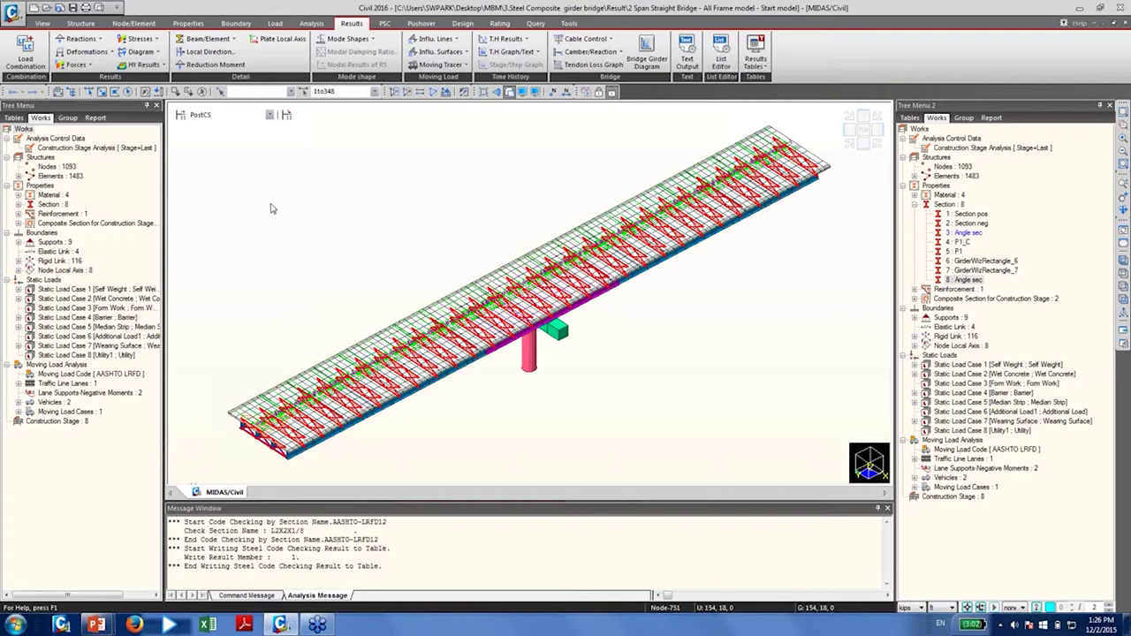
Clear the member selection in the model, switch to the PowerPoint slide show and advance from Load Combination to the Parameters slide
{"action": "left_click", "coordinate": [700, 383]}
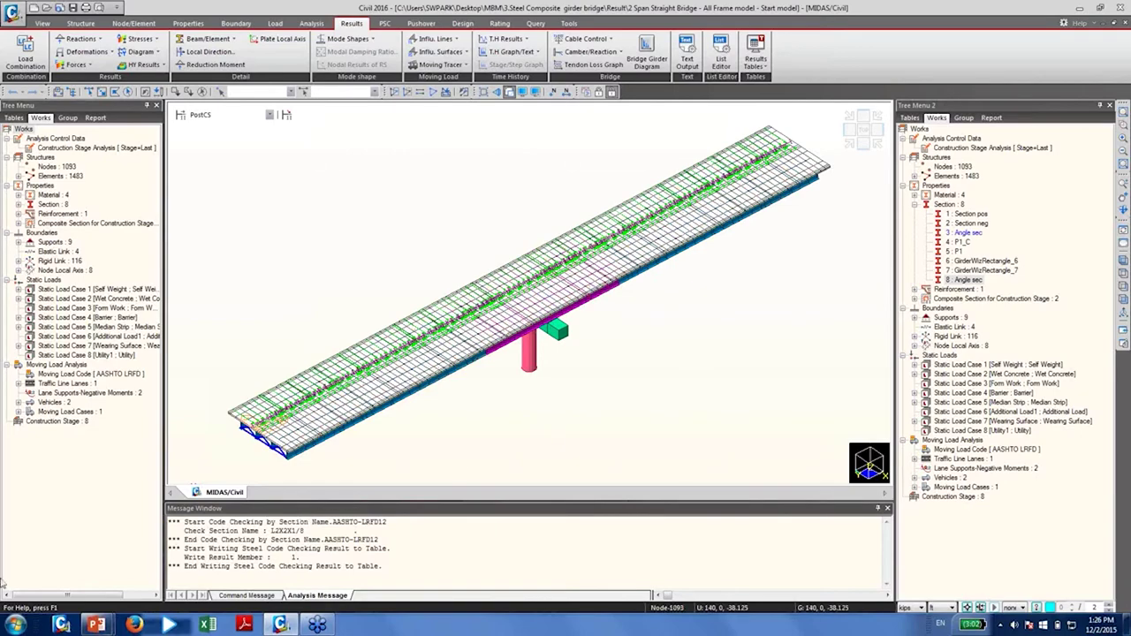
{"action": "left_click", "coordinate": [97, 626]}
{"action": "left_click", "coordinate": [219, 591]}
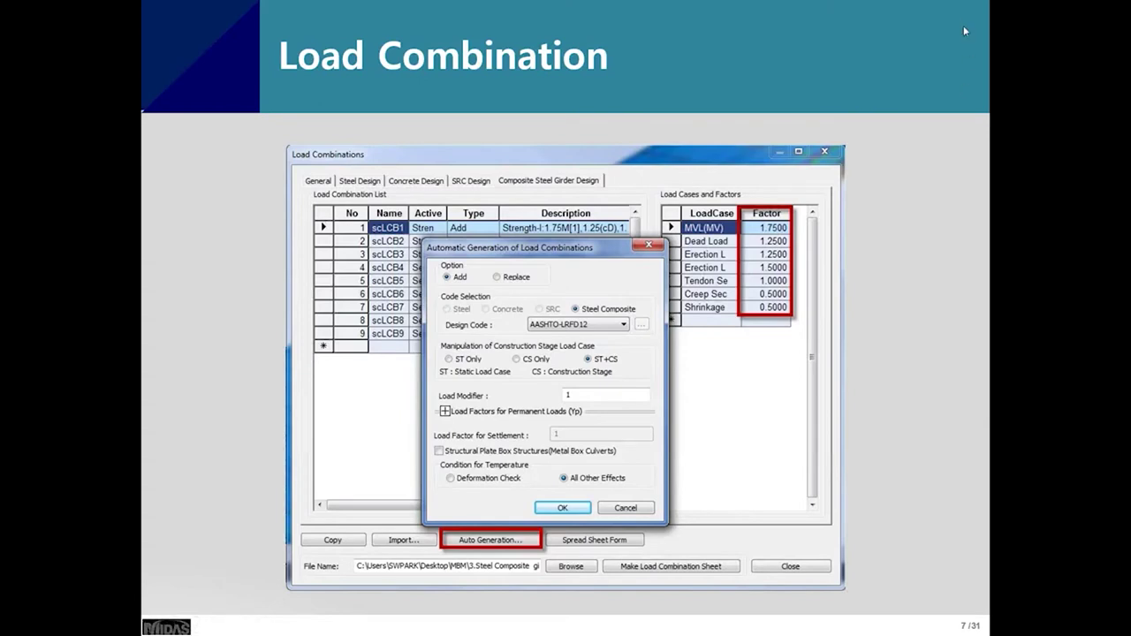
{"action": "left_click", "coordinate": [689, 237]}
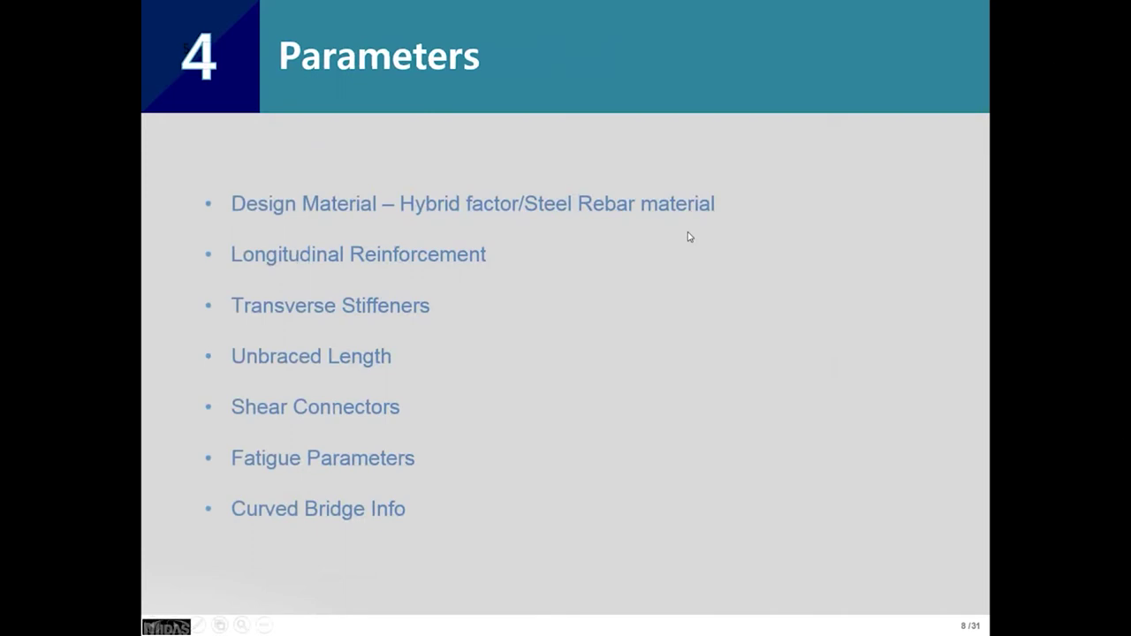
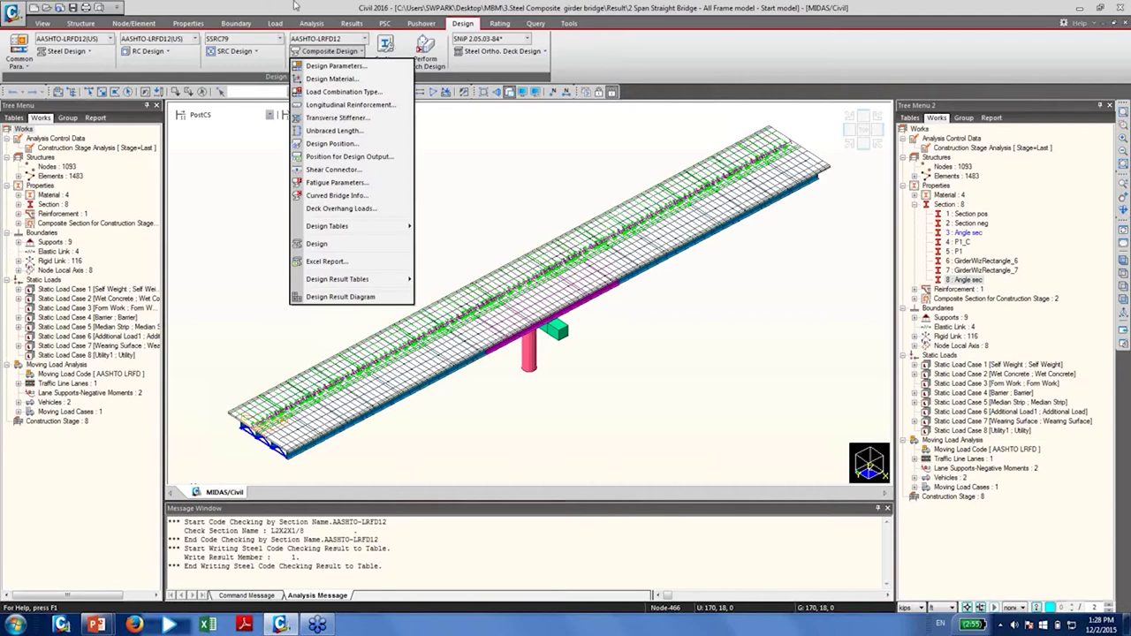
Open the composite design materials, select material 3, Composite Girder, widen the name column and enable its Hybrid Factor
{"action": "left_click", "coordinate": [359, 80]}
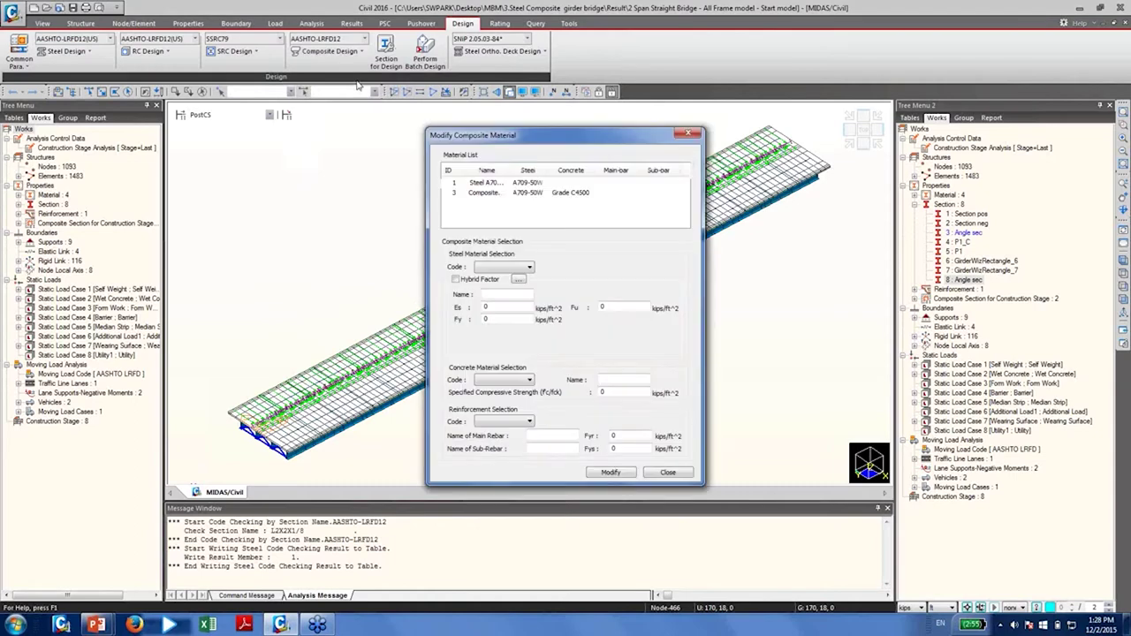
{"action": "left_click_drag", "start_coordinate": [565, 135], "coordinate": [458, 111]}
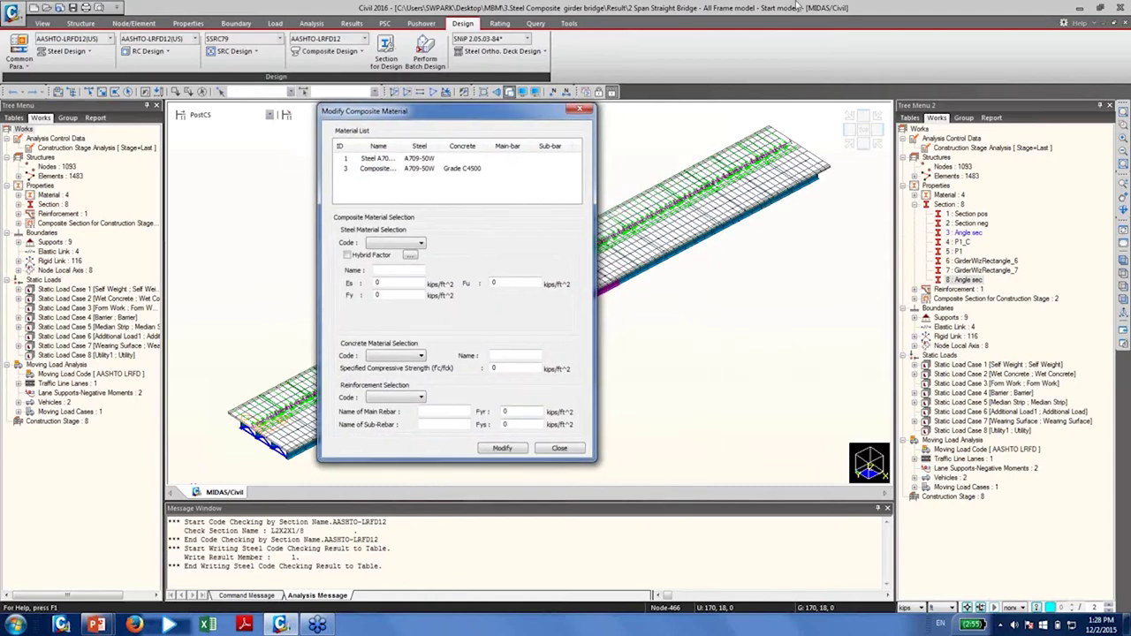
{"action": "left_click", "coordinate": [459, 170]}
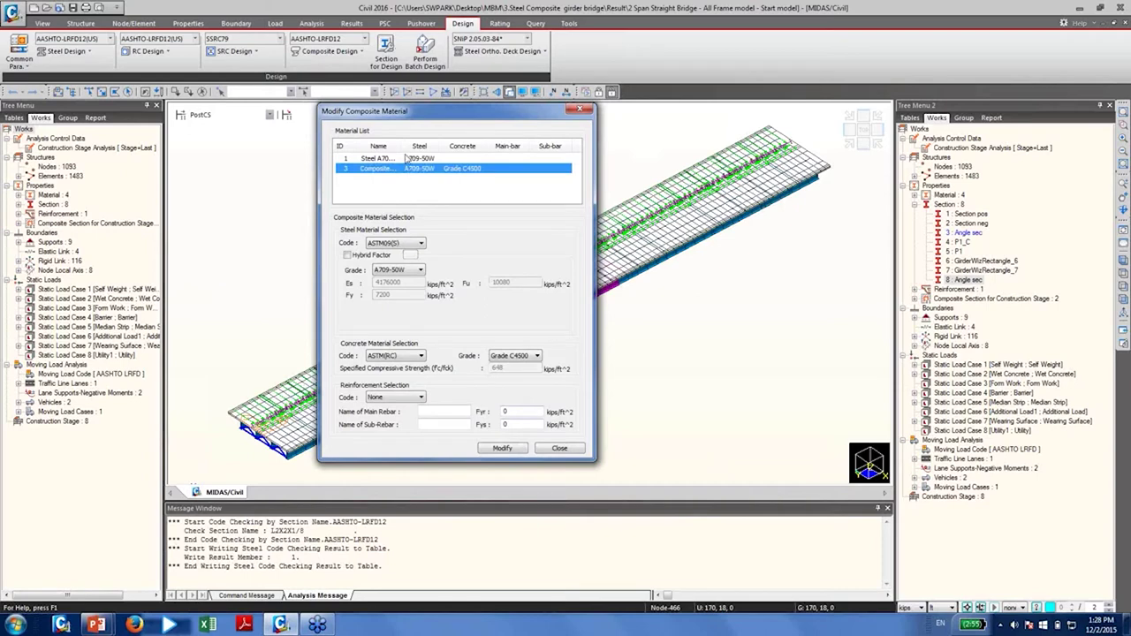
{"action": "left_click_drag", "start_coordinate": [402, 145], "coordinate": [422, 146]}
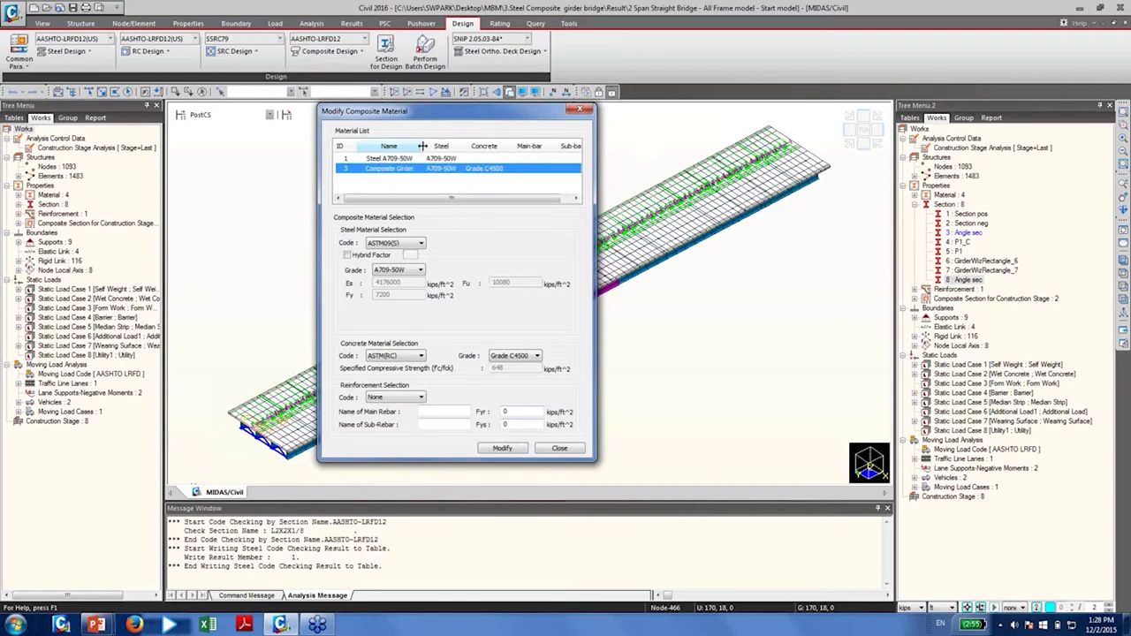
{"action": "left_click", "coordinate": [349, 256]}
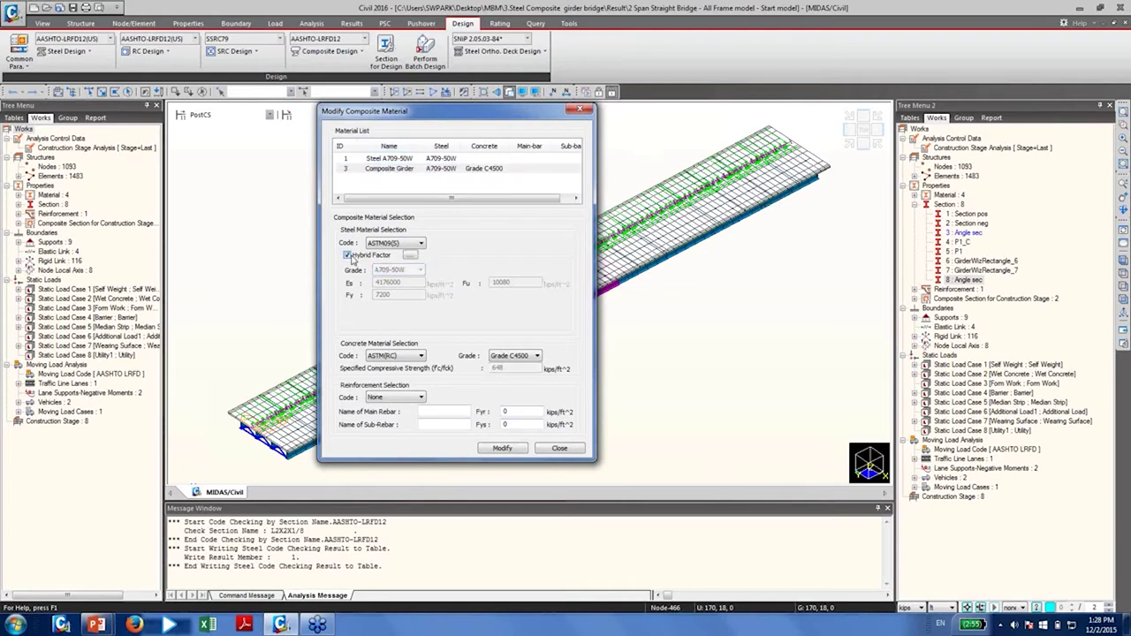
Examine the Hybrid Factor steel grades for the top flange, bottom flange and web, and close them without changes
{"action": "left_click", "coordinate": [411, 255]}
{"action": "left_click_drag", "start_coordinate": [443, 117], "coordinate": [623, 129]}
{"action": "left_click", "coordinate": [576, 161]}
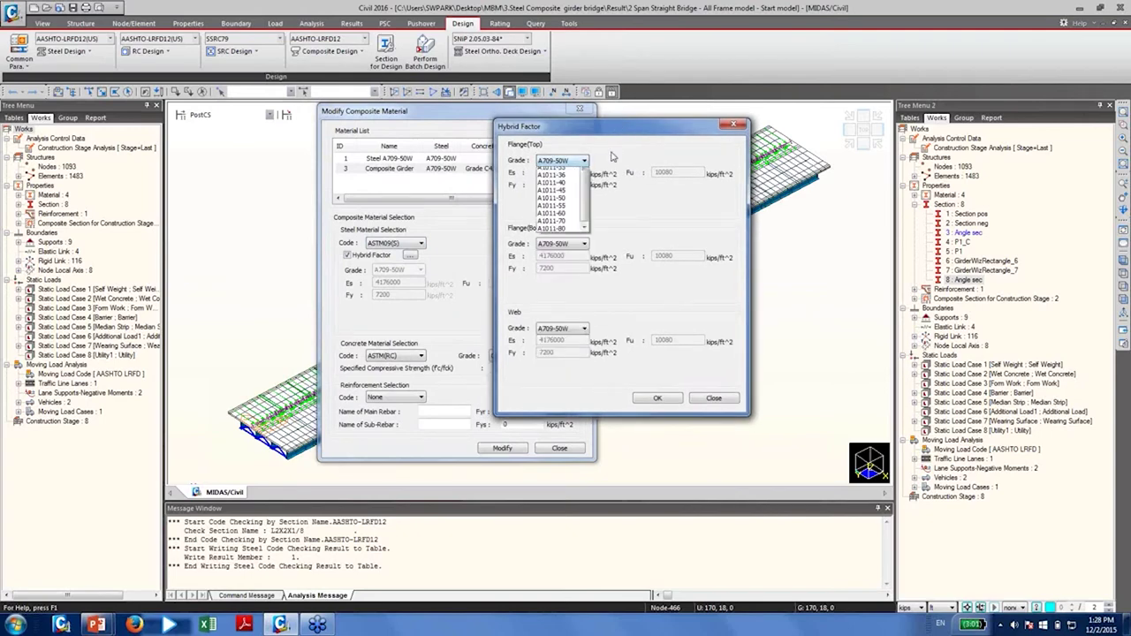
{"action": "left_click", "coordinate": [602, 152]}
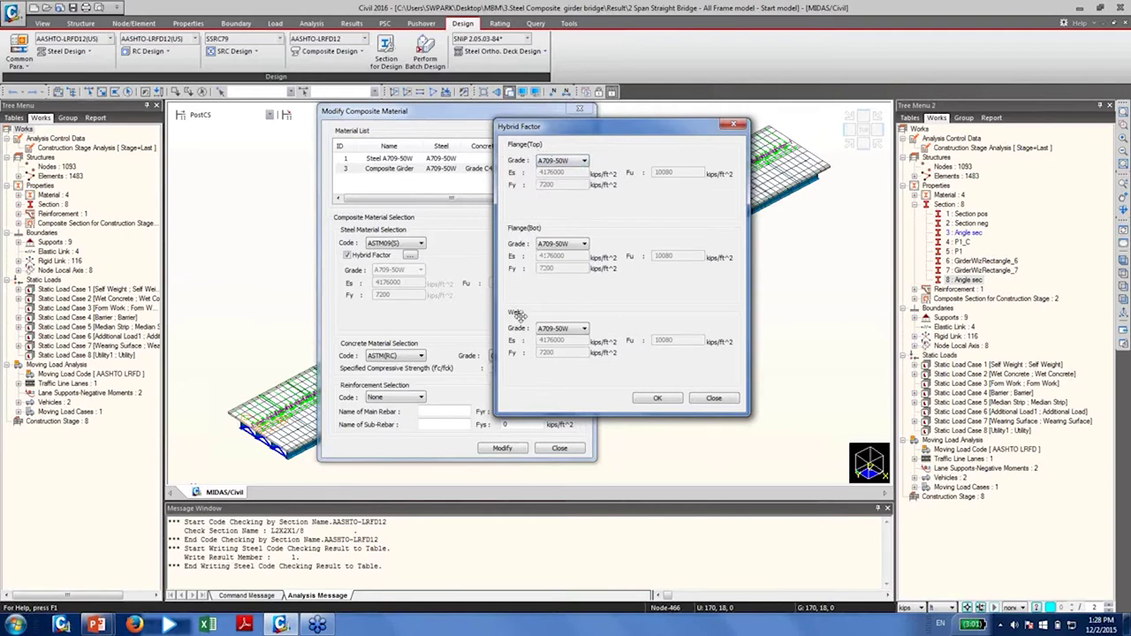
{"action": "left_click", "coordinate": [722, 403]}
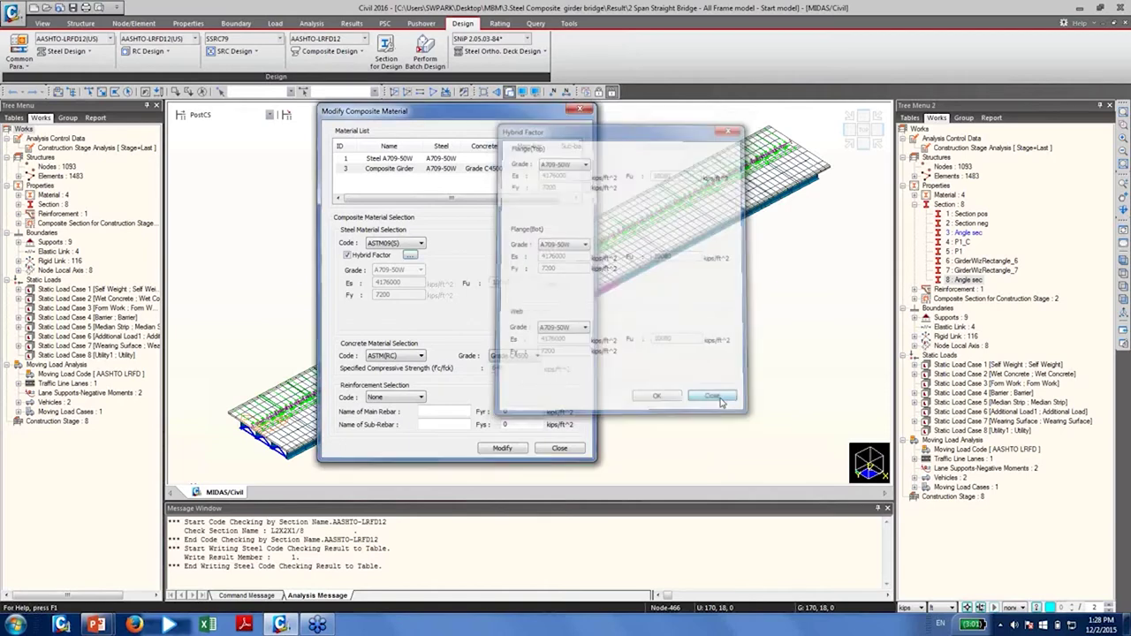
Set the reinforcement code of the Composite Girder material to ASTM(RC)
{"action": "left_click", "coordinate": [478, 168]}
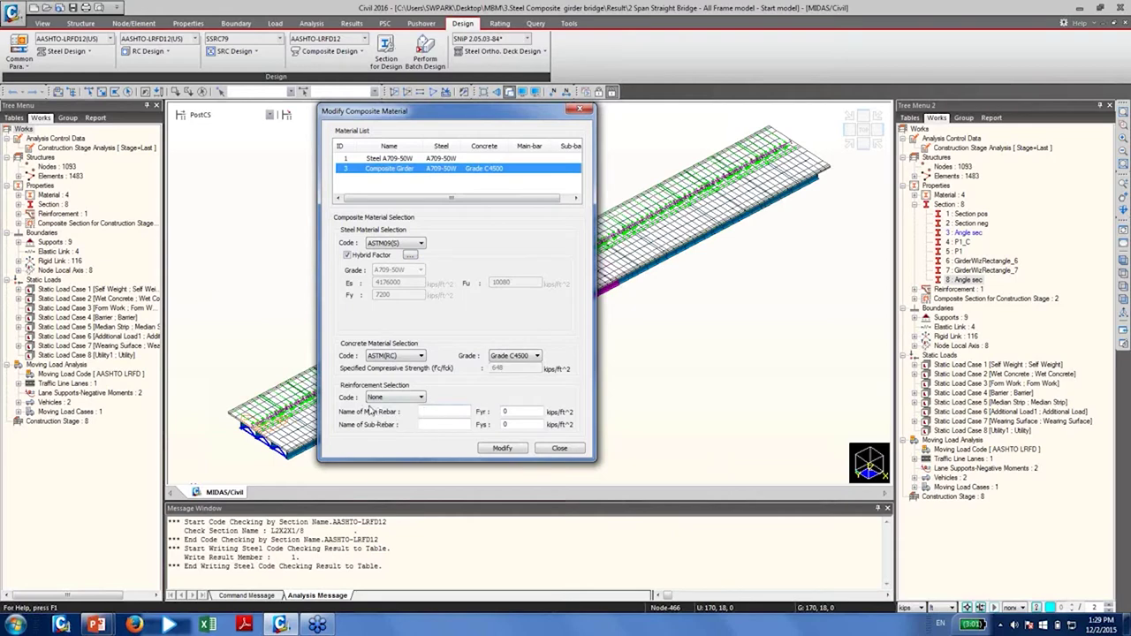
{"action": "left_click", "coordinate": [388, 397]}
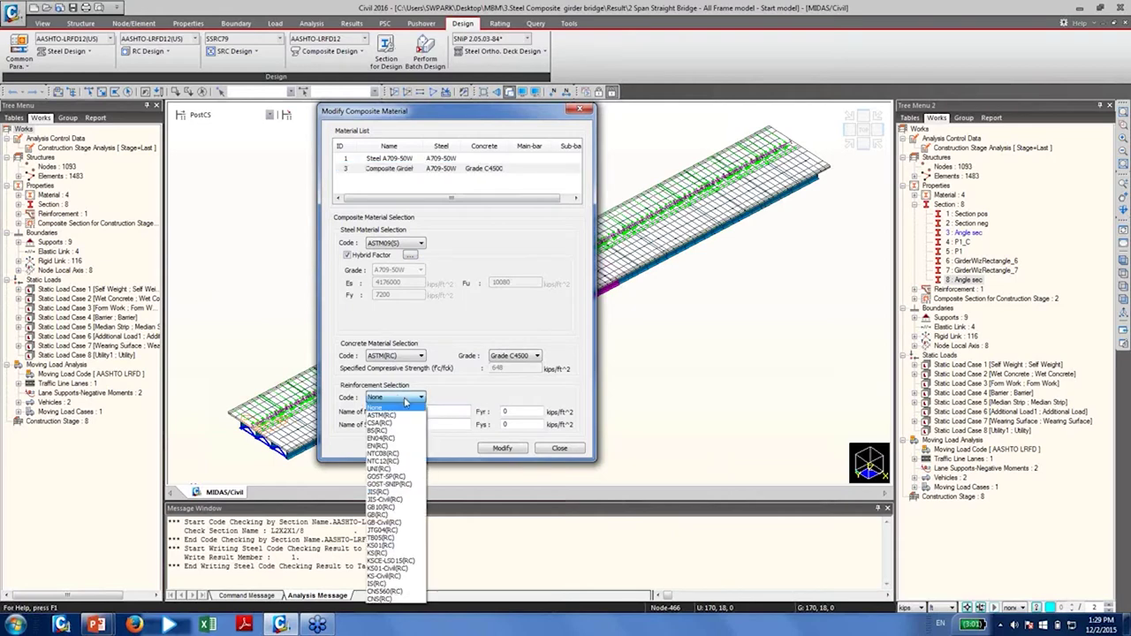
{"action": "left_click", "coordinate": [452, 387]}
{"action": "left_click", "coordinate": [402, 399]}
{"action": "left_click", "coordinate": [382, 414]}
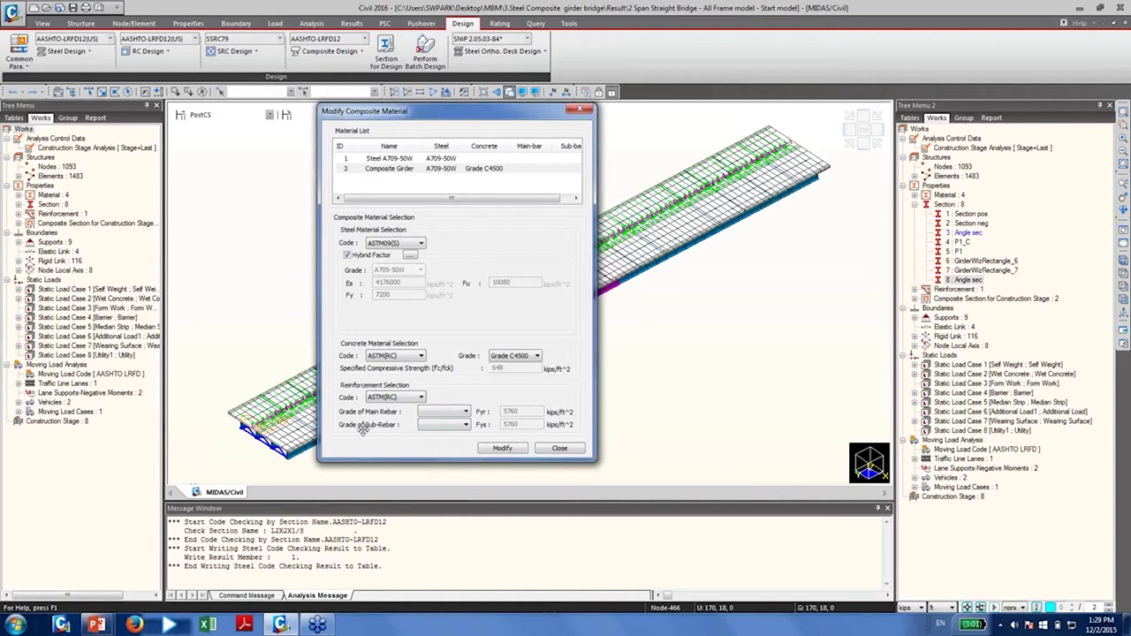
Choose Grade 60 for the main rebar and Grade 50 for the sub-rebar, and close the composite materials without applying the modification
{"action": "left_click", "coordinate": [446, 412]}
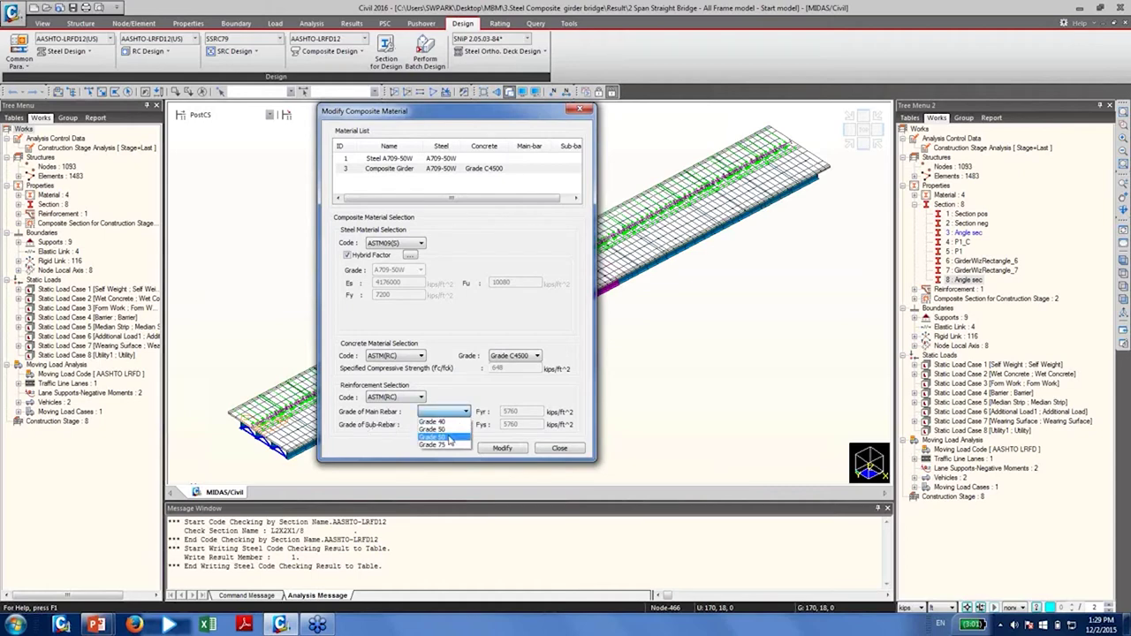
{"action": "left_click", "coordinate": [449, 439]}
{"action": "left_click", "coordinate": [453, 426]}
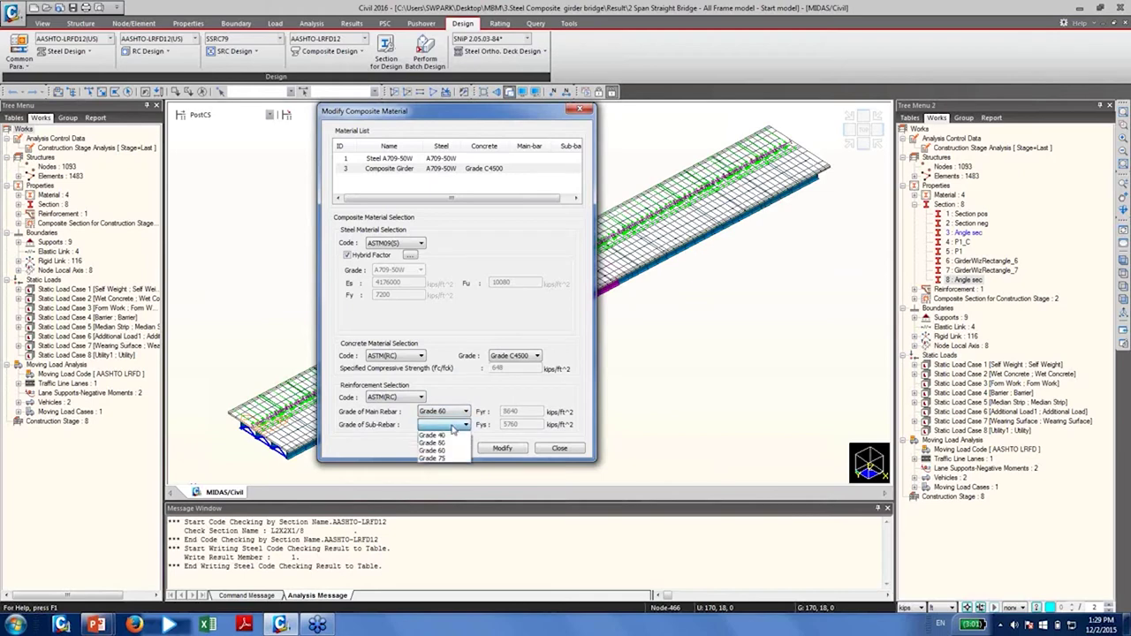
{"action": "left_click", "coordinate": [356, 426]}
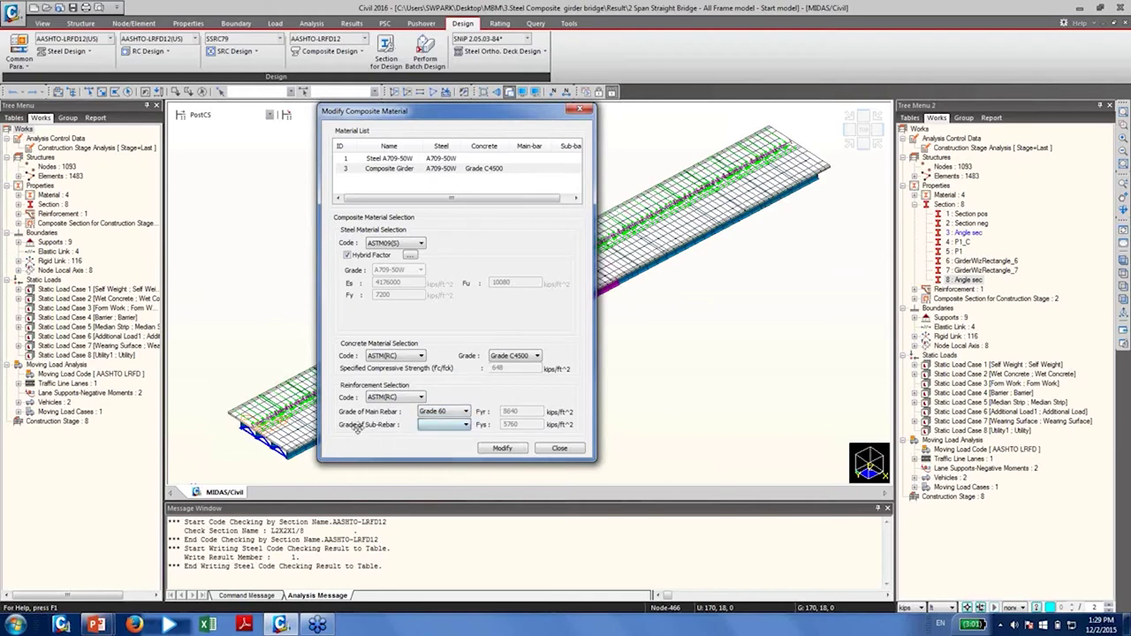
{"action": "left_click", "coordinate": [446, 425]}
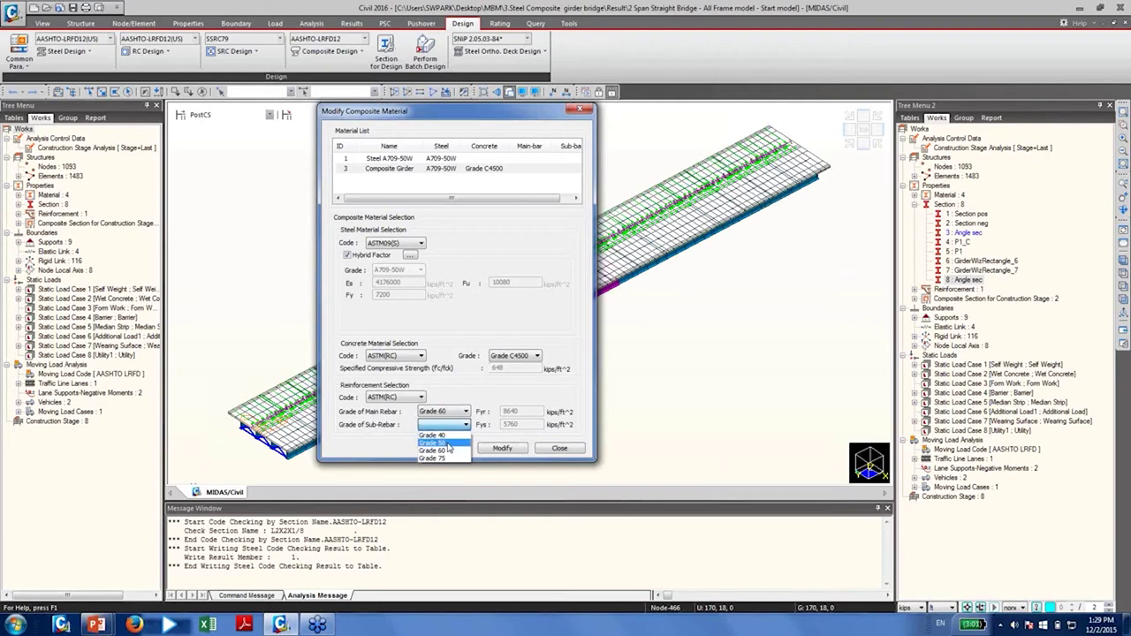
{"action": "left_click", "coordinate": [447, 443]}
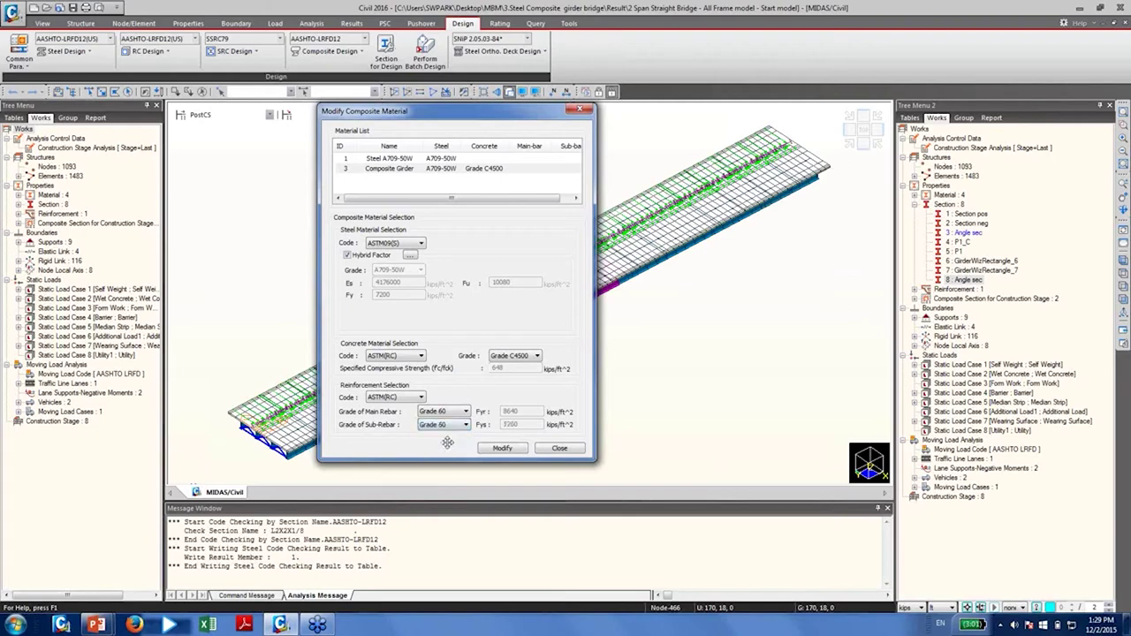
{"action": "left_click", "coordinate": [565, 450]}
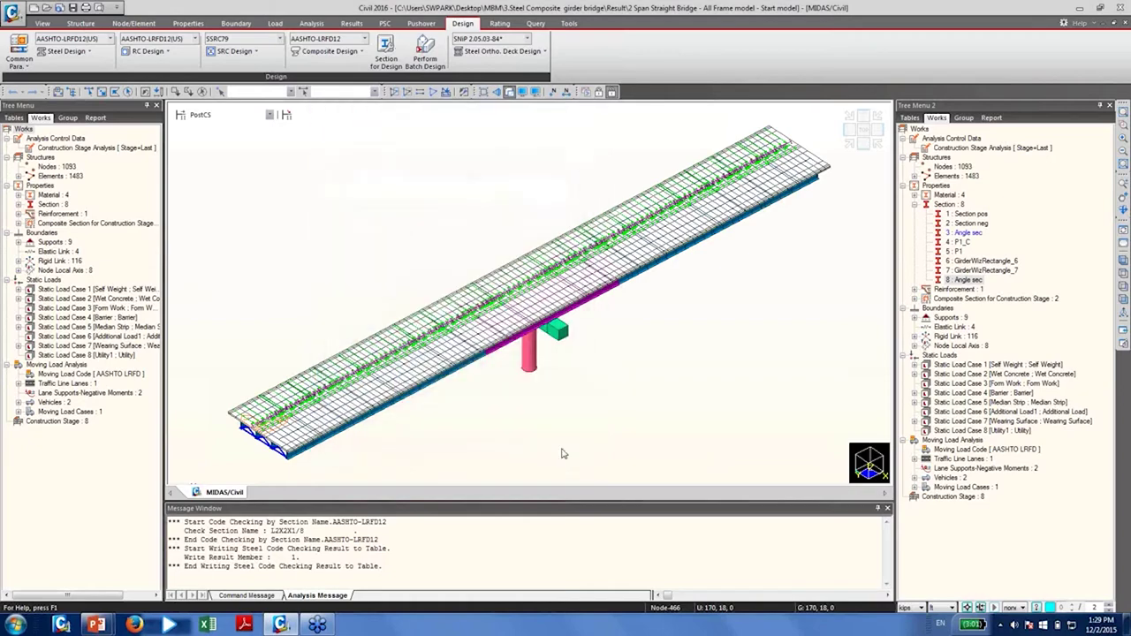
{"action": "left_click", "coordinate": [330, 51]}
{"action": "left_click", "coordinate": [334, 53]}
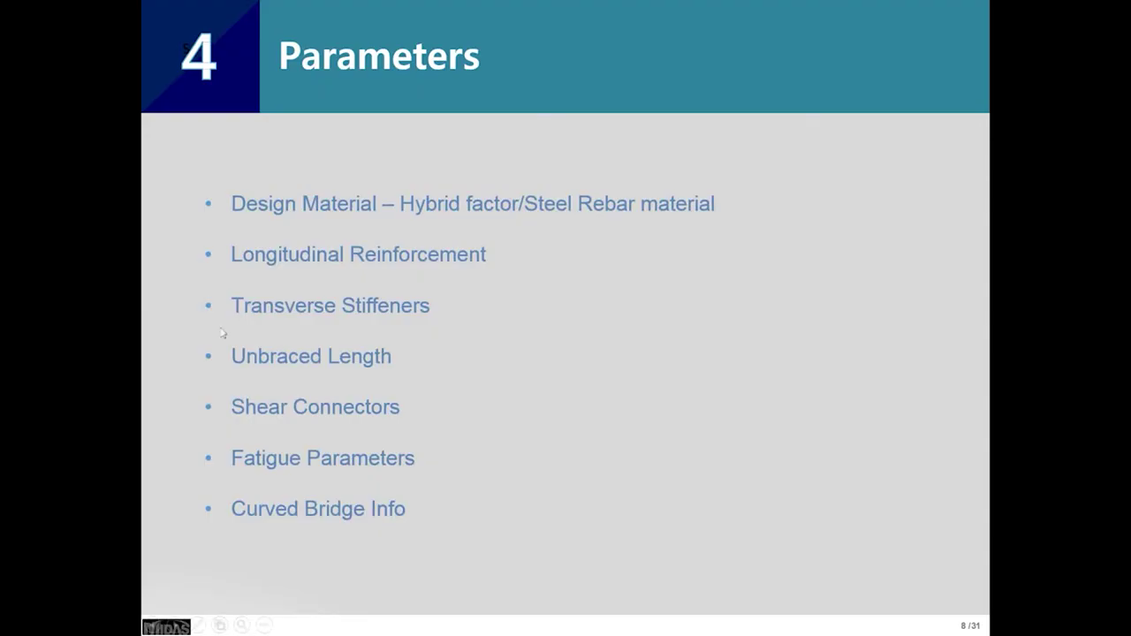
Advance to the Longitudinal Reinforcement slide, switch to MIDAS/Civil and open the composite longitudinal reinforcement of section 2, Section neg
{"action": "left_click", "coordinate": [228, 331]}
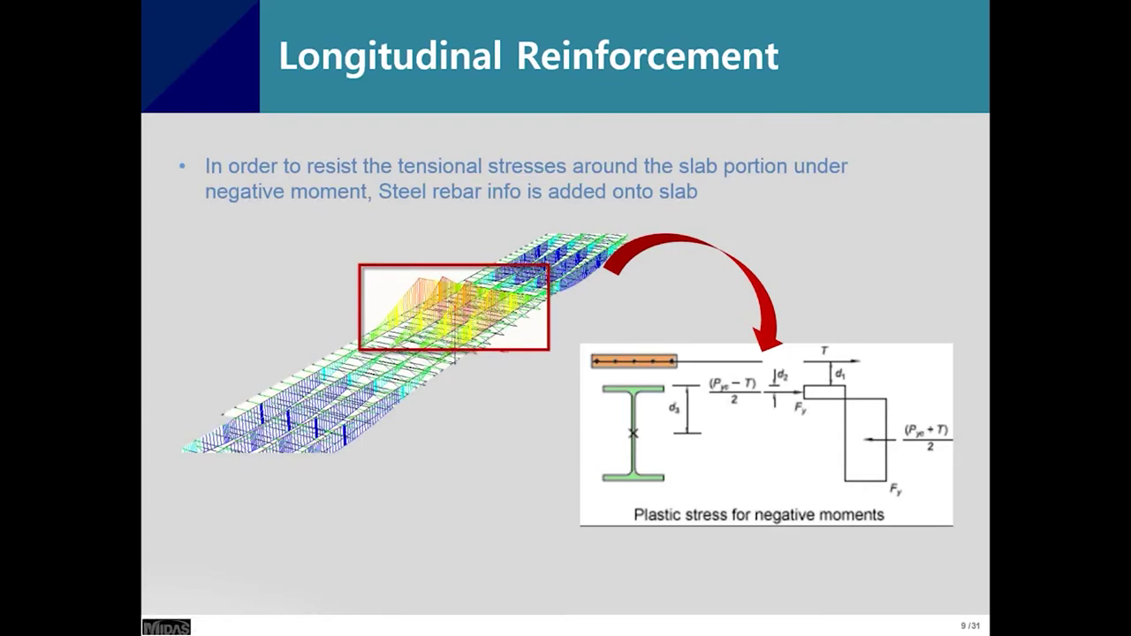
{"action": "key", "text": "alt+Tab"}
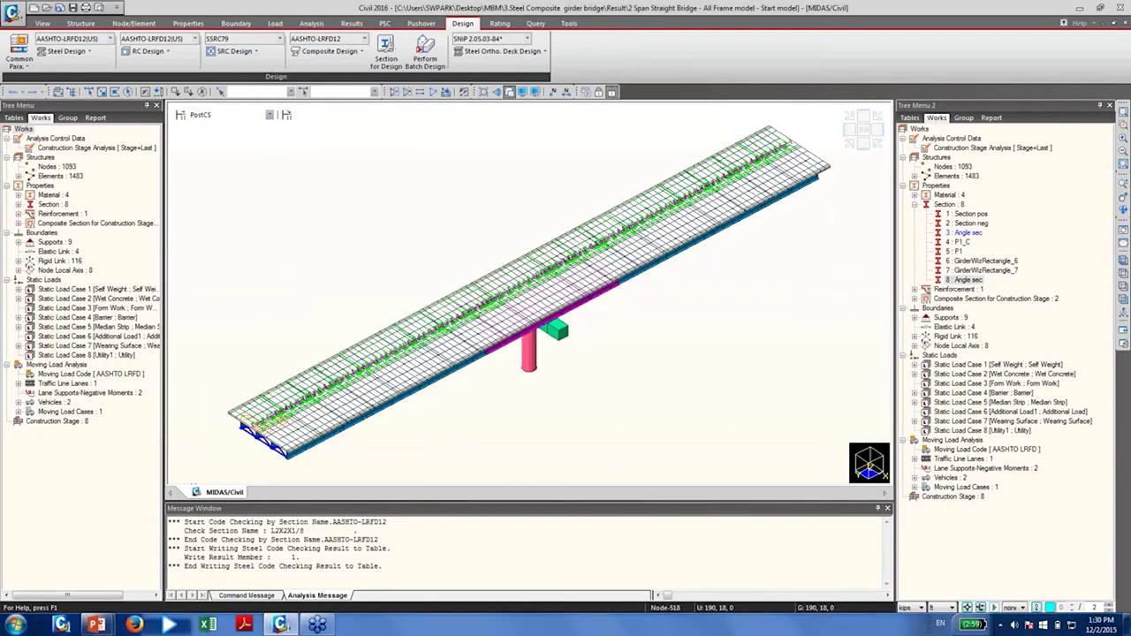
{"action": "left_click", "coordinate": [332, 50]}
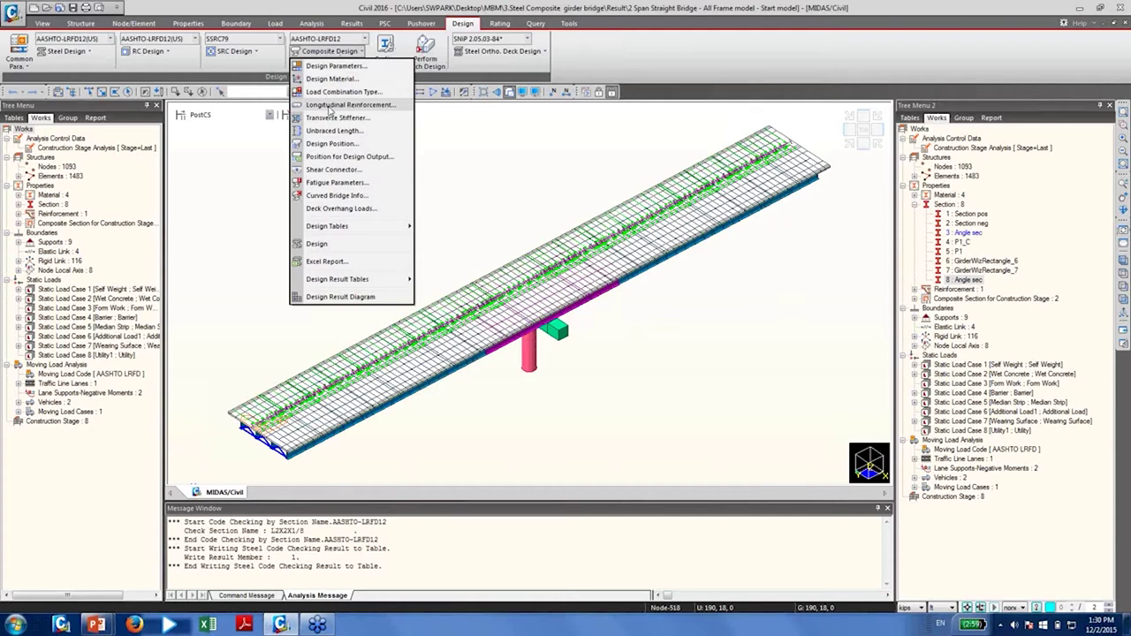
{"action": "left_click", "coordinate": [328, 105]}
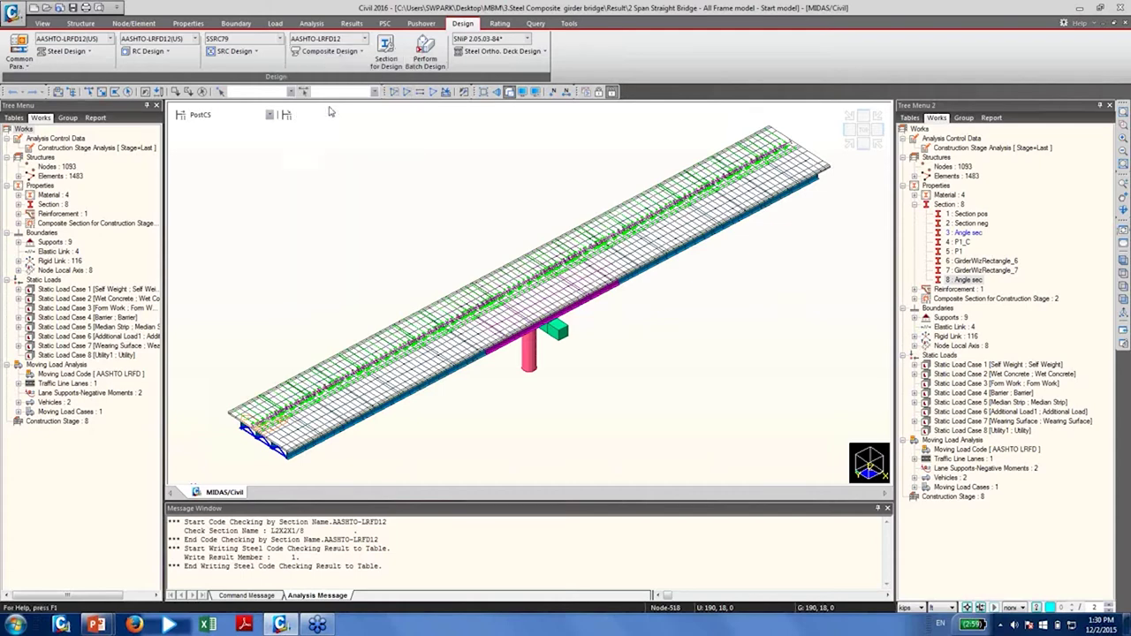
{"action": "left_click_drag", "start_coordinate": [362, 100], "coordinate": [306, 69]}
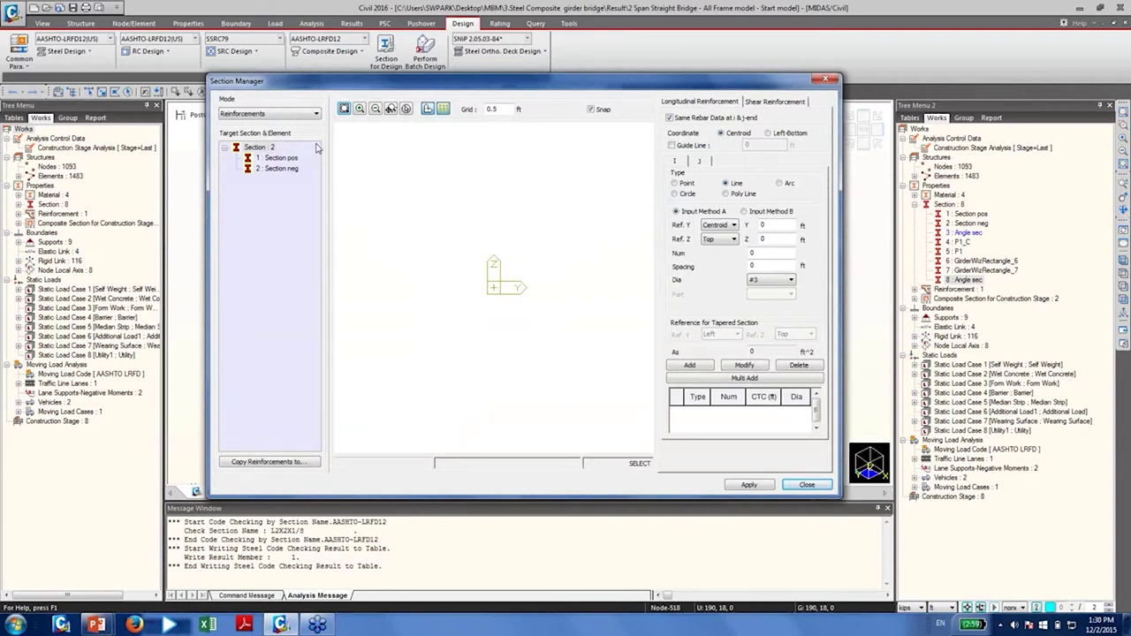
{"action": "left_click", "coordinate": [283, 169]}
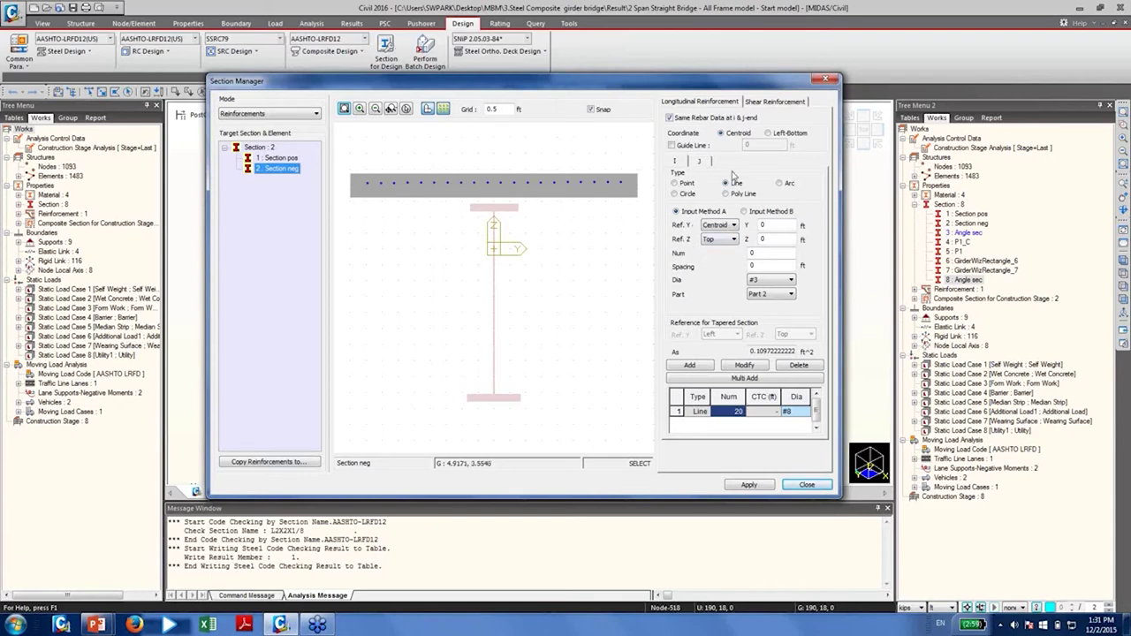
Examine the line rebar inputs for Section neg: position, number, spacing, diameter sizes and part, leaving them unchanged
{"action": "left_click", "coordinate": [765, 225]}
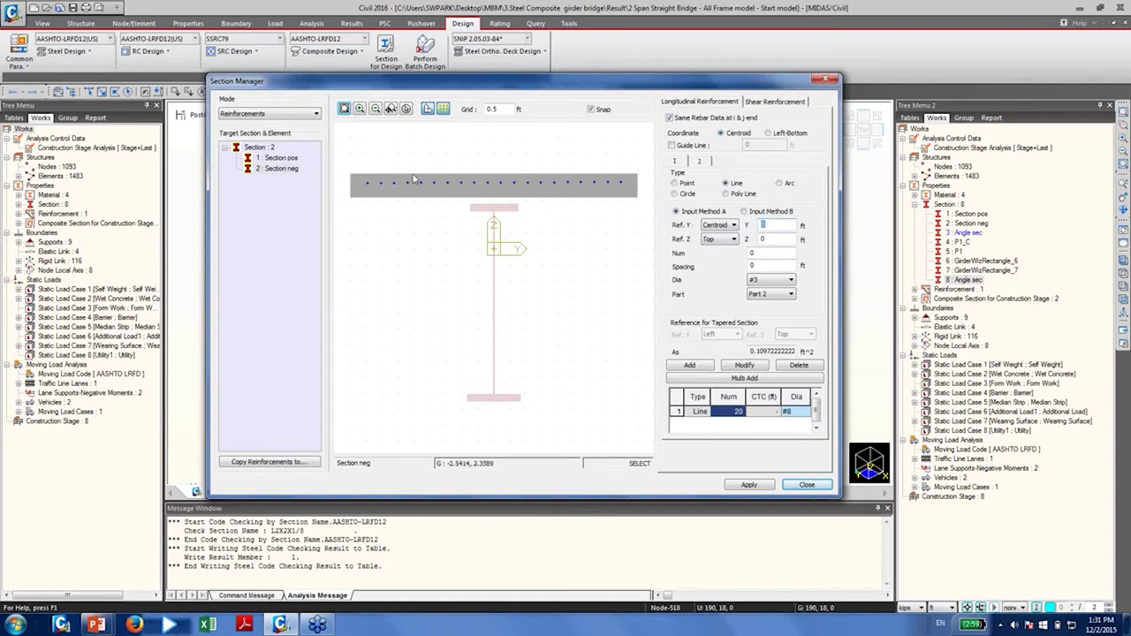
{"action": "left_click", "coordinate": [776, 226]}
{"action": "left_click", "coordinate": [765, 255]}
{"action": "left_click", "coordinate": [754, 266]}
{"action": "left_click", "coordinate": [778, 281]}
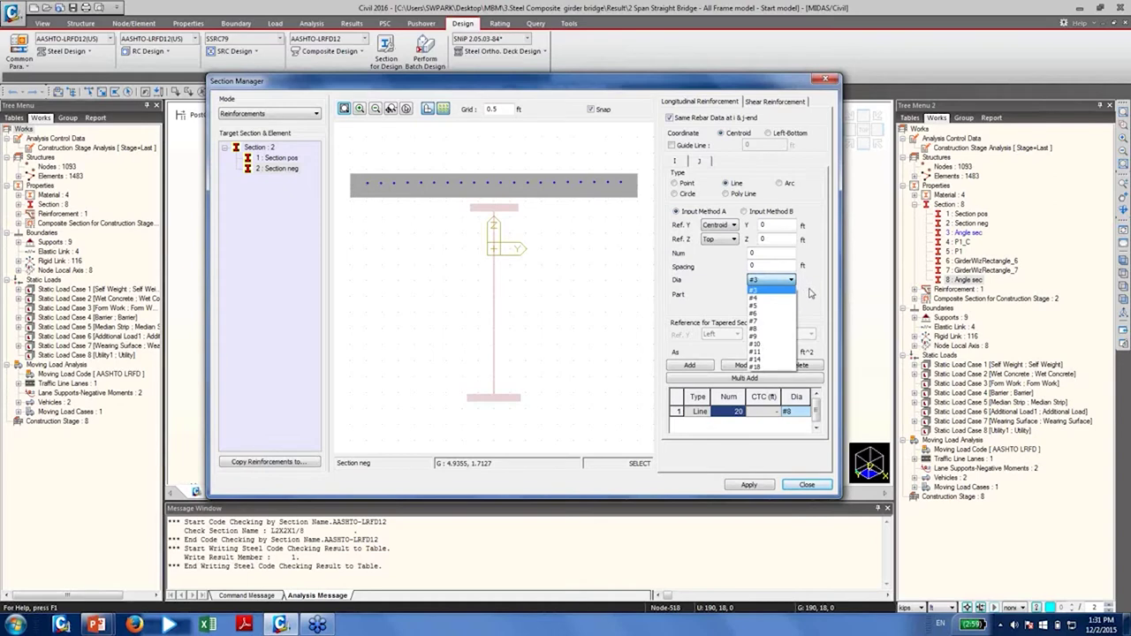
{"action": "left_click", "coordinate": [804, 288]}
{"action": "left_click", "coordinate": [791, 294]}
{"action": "left_click", "coordinate": [792, 304]}
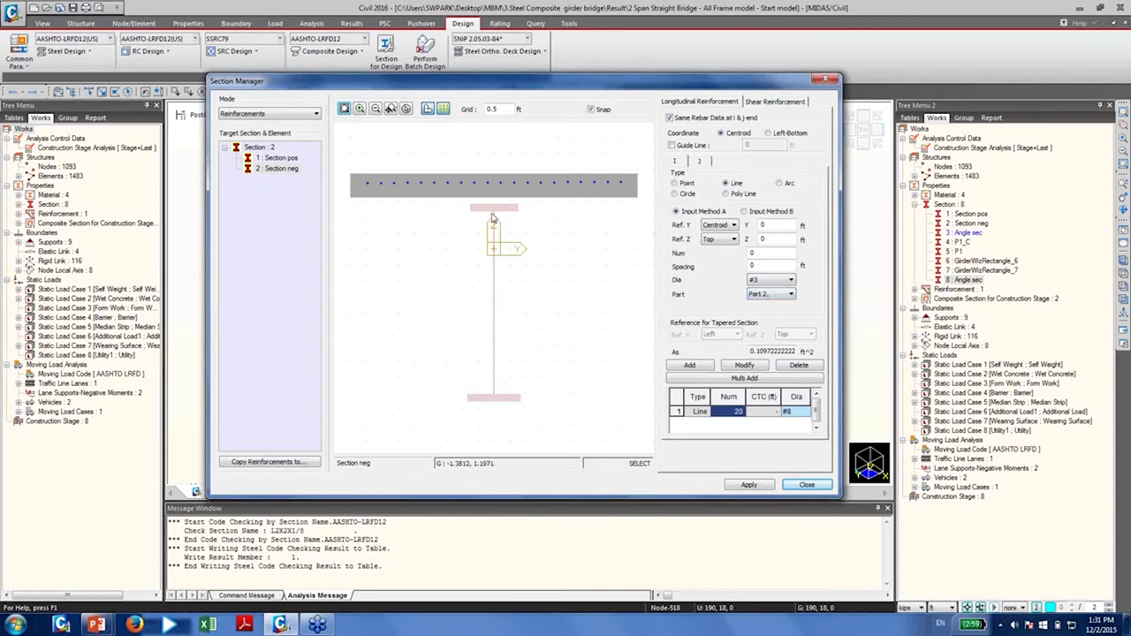
{"action": "left_click", "coordinate": [781, 297]}
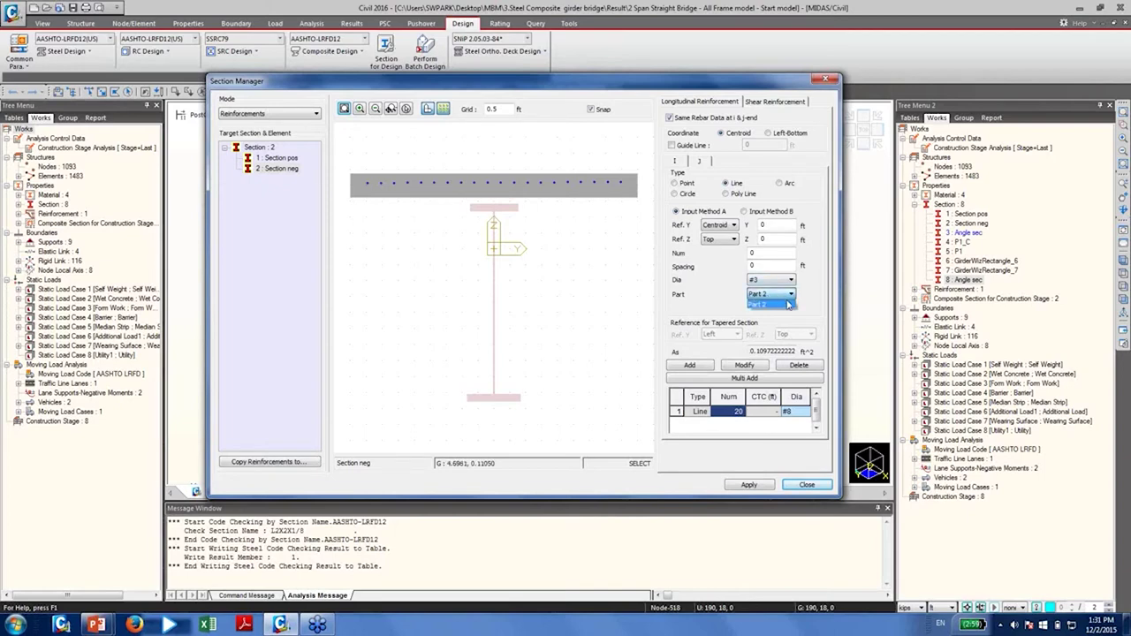
{"action": "left_click", "coordinate": [750, 304]}
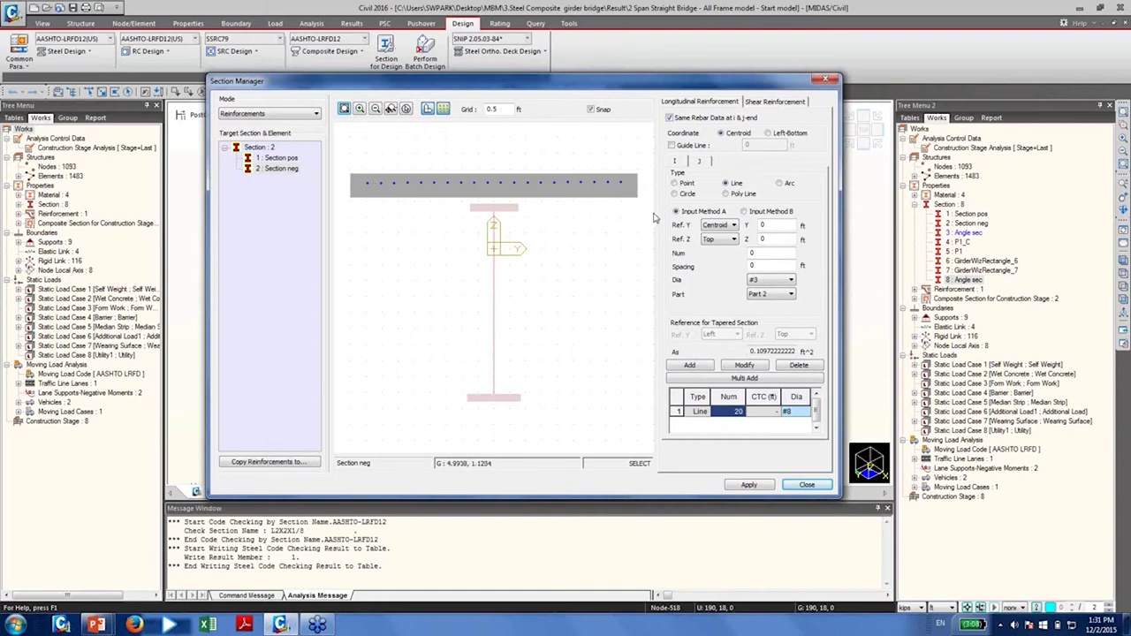
Examine the options for copying Section neg's reinforcement to Section pos, cancel the copy and close the Section Manager
{"action": "left_click", "coordinate": [289, 169]}
{"action": "left_click", "coordinate": [289, 169]}
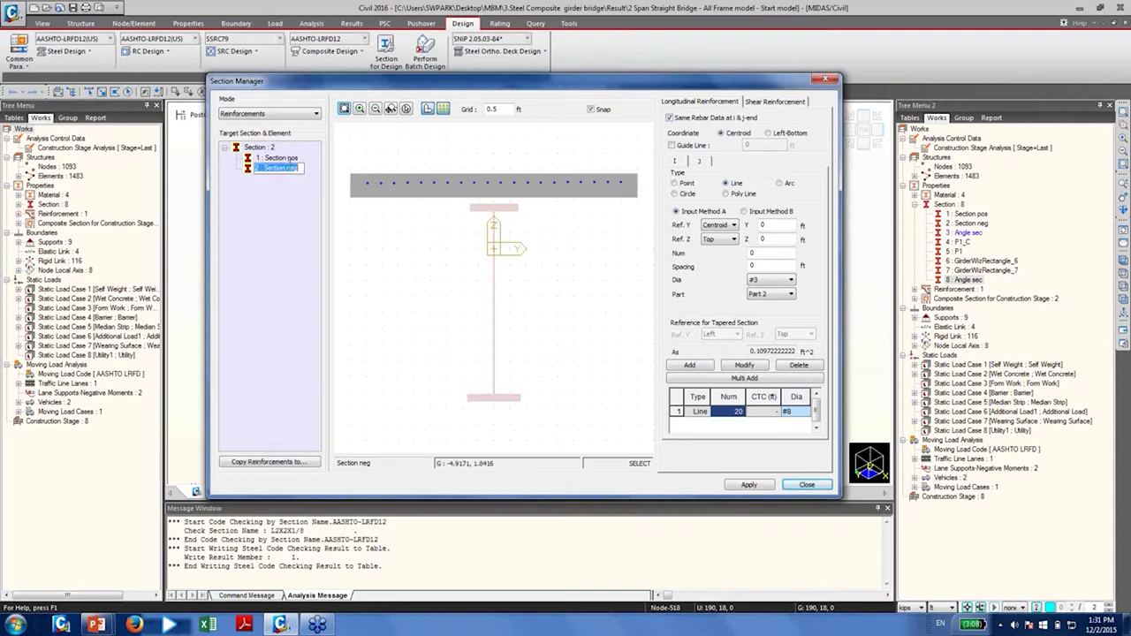
{"action": "left_click", "coordinate": [306, 197]}
{"action": "left_click", "coordinate": [276, 464]}
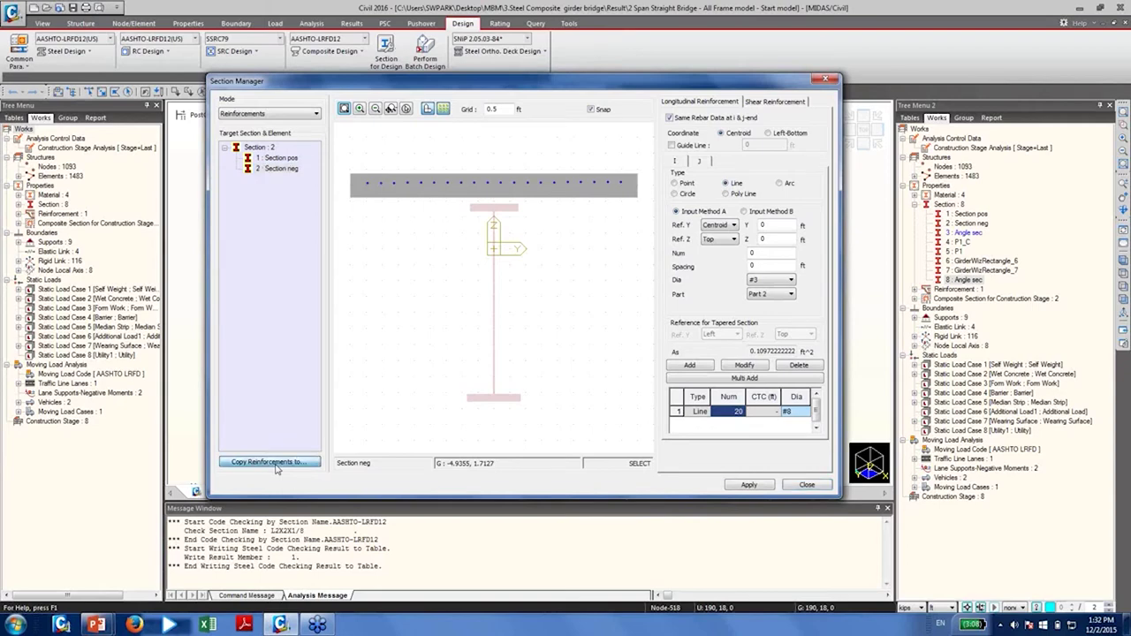
{"action": "left_click", "coordinate": [460, 201]}
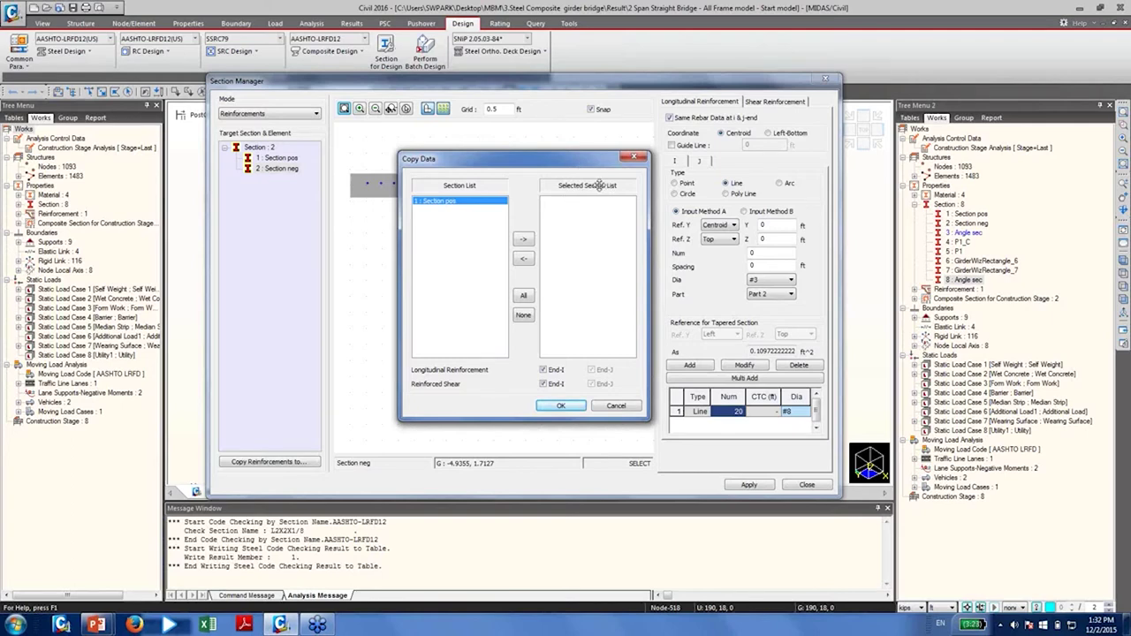
{"action": "left_click", "coordinate": [616, 407]}
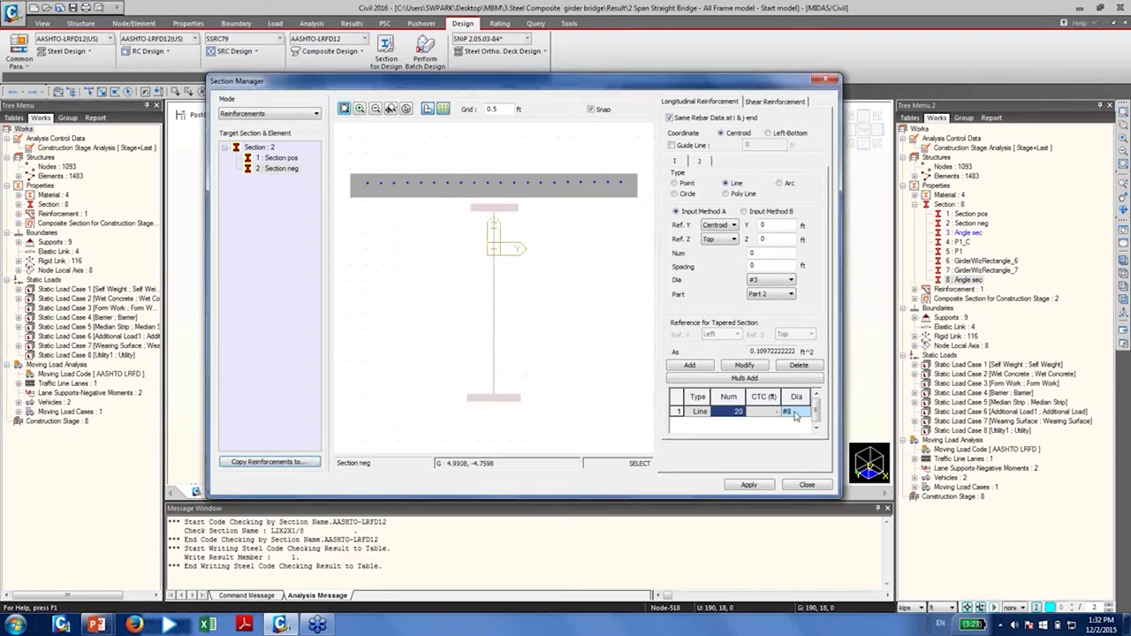
{"action": "left_click", "coordinate": [800, 486]}
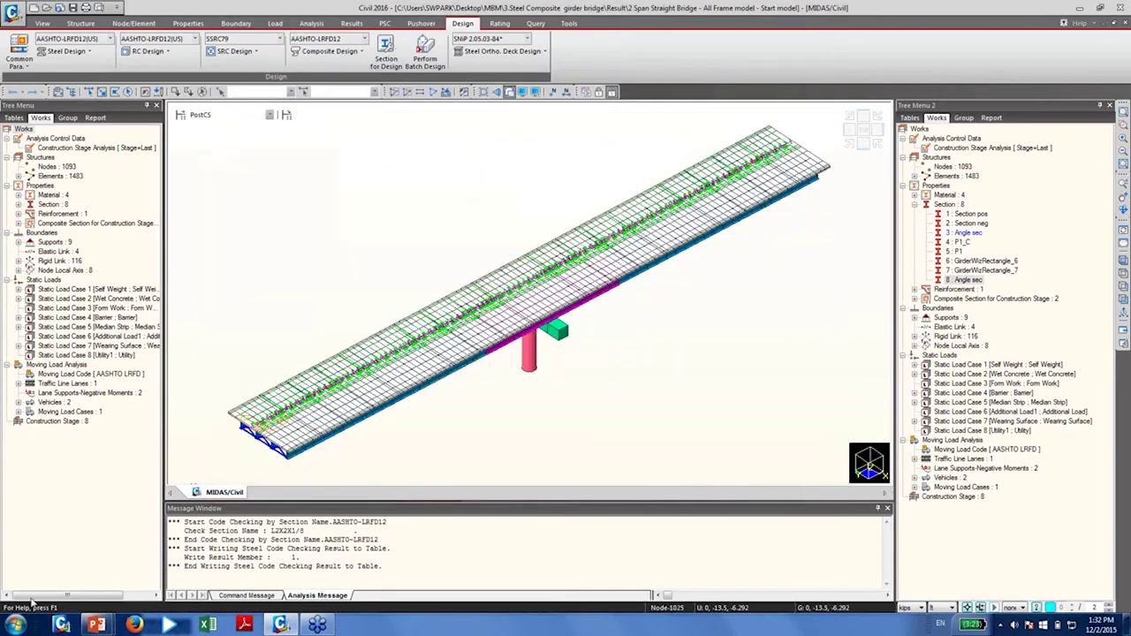
Switch to the PowerPoint slideshow and advance to the Shear Stiffener slide
{"action": "mouse_move", "coordinate": [96, 625]}
{"action": "left_click", "coordinate": [205, 561]}
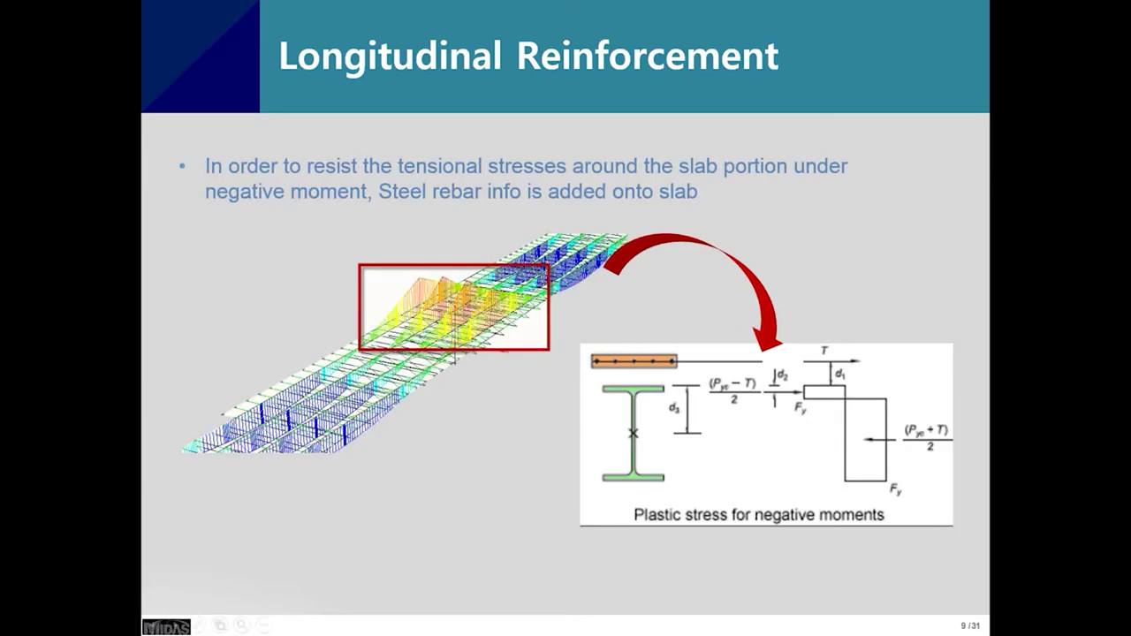
{"action": "left_click", "coordinate": [472, 341]}
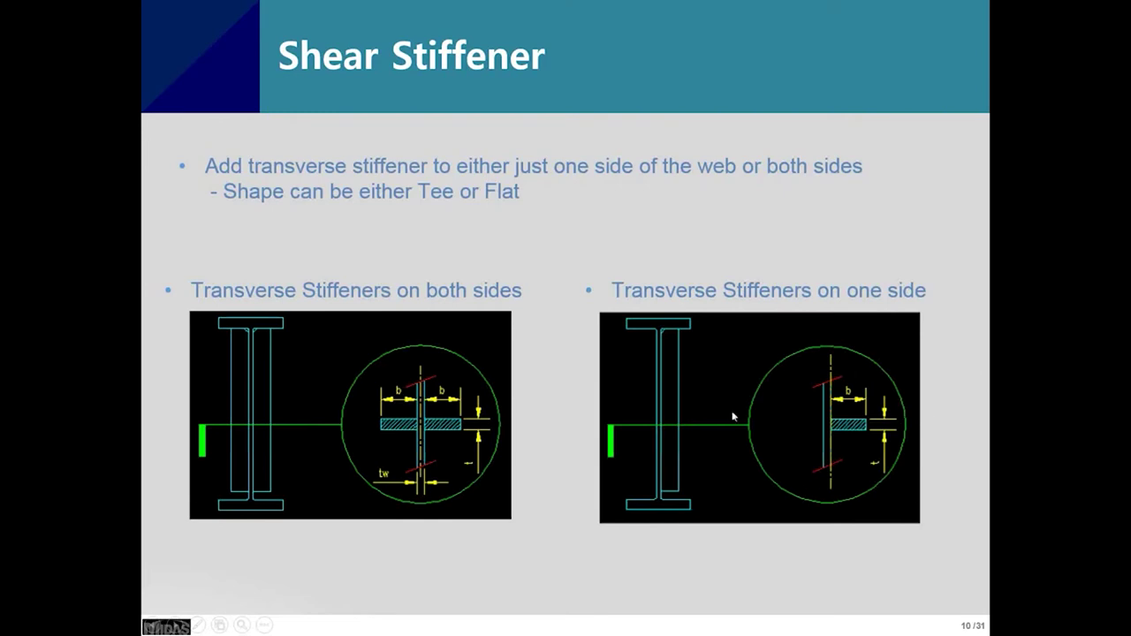
Switch back to MIDAS/Civil, open the composite transverse stiffeners and enable the web stiffener for section 1, Section pos
{"action": "key", "text": "alt+Tab"}
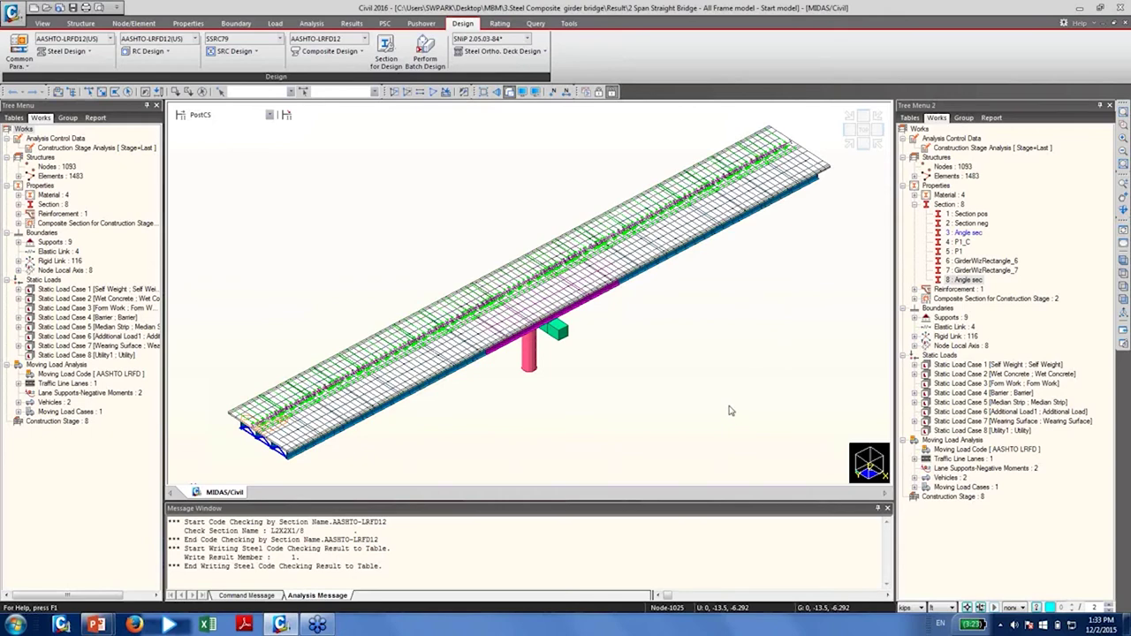
{"action": "left_click", "coordinate": [326, 53]}
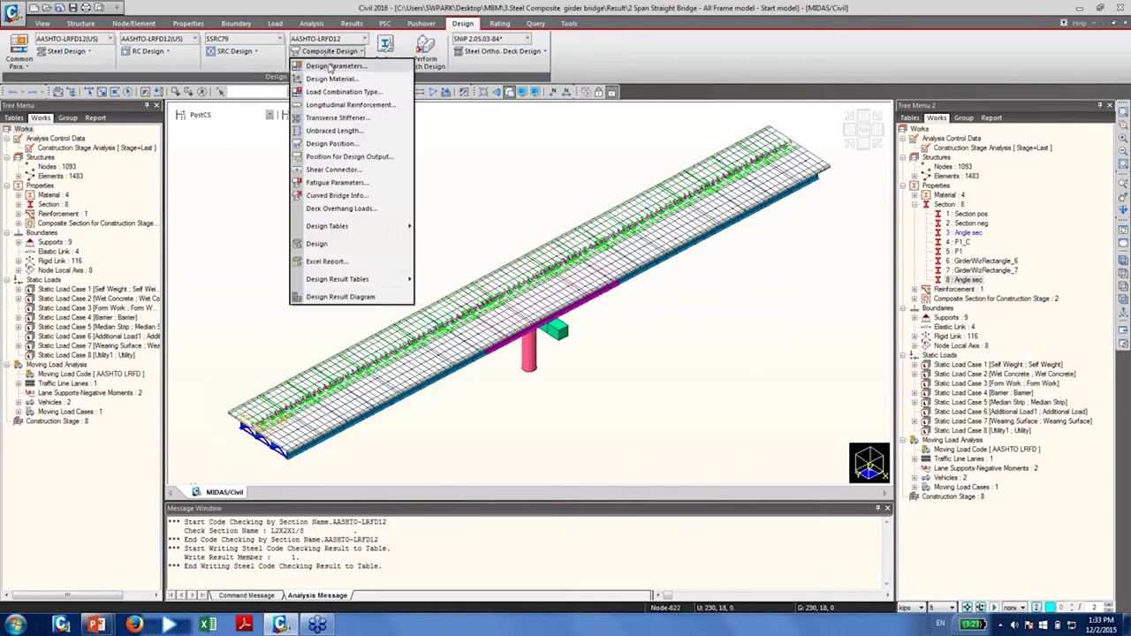
{"action": "left_click", "coordinate": [340, 118]}
{"action": "left_click_drag", "start_coordinate": [371, 102], "coordinate": [303, 100]}
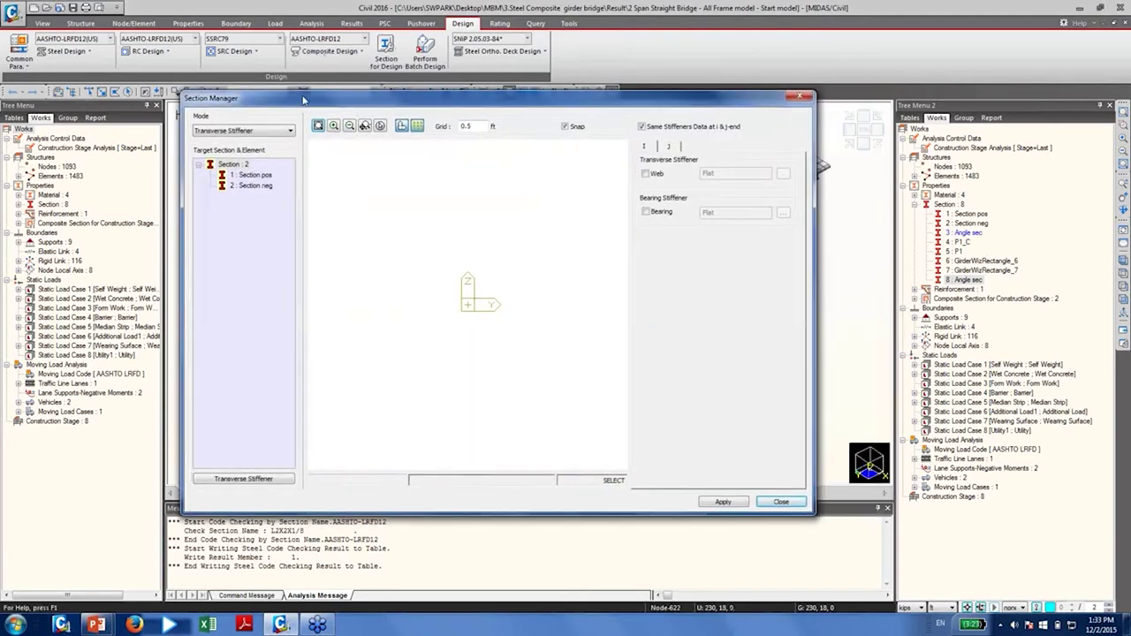
{"action": "left_click", "coordinate": [261, 186]}
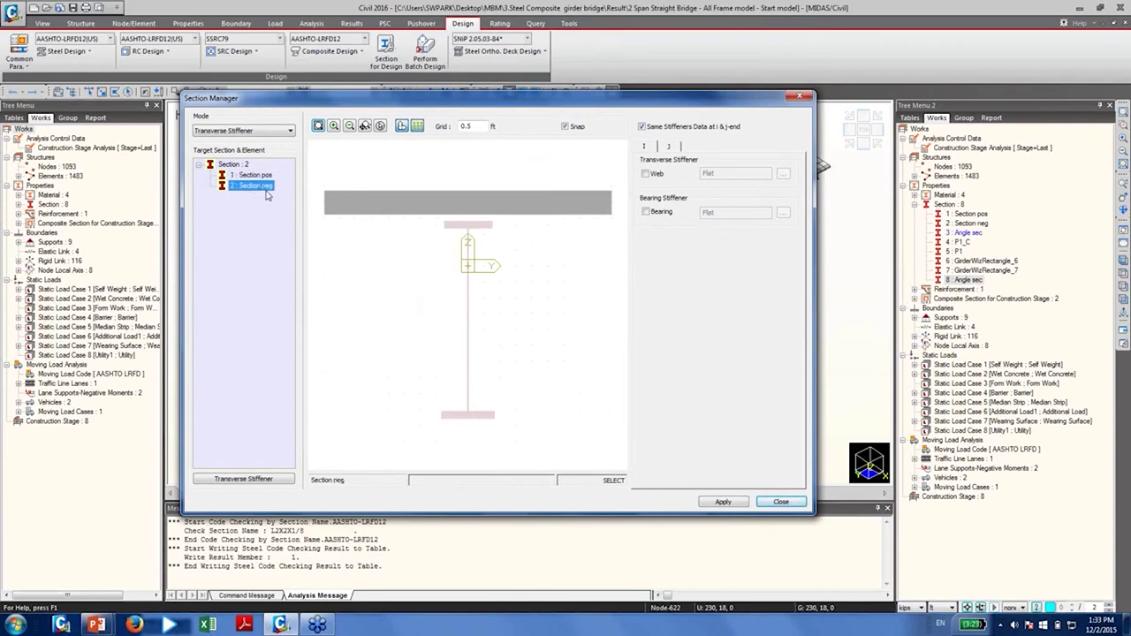
{"action": "left_click", "coordinate": [272, 177]}
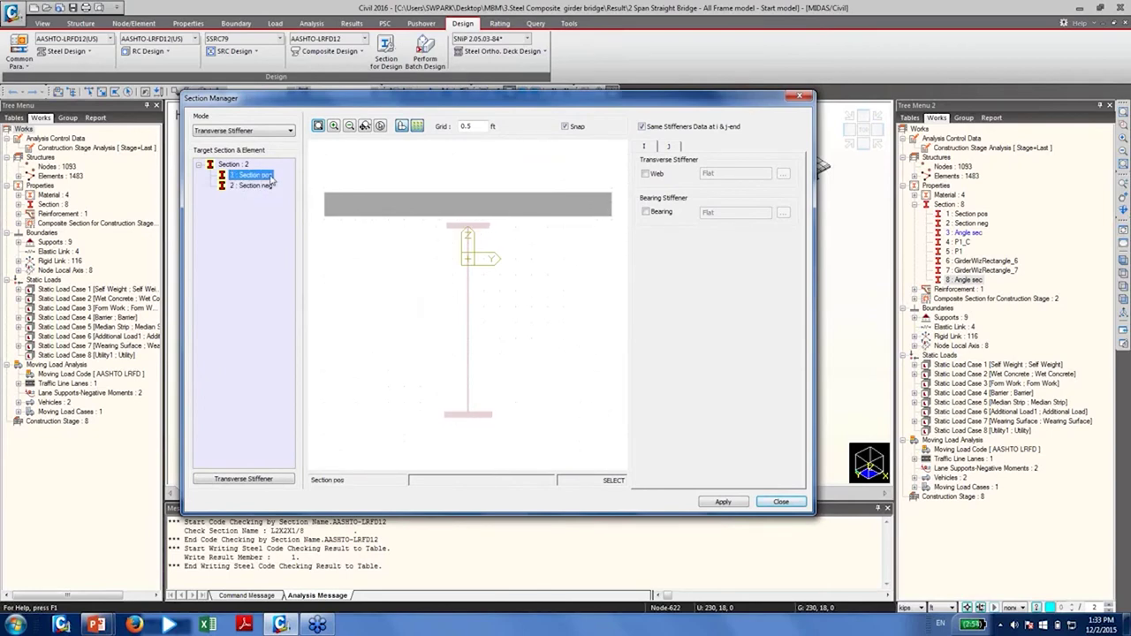
{"action": "left_click", "coordinate": [646, 174]}
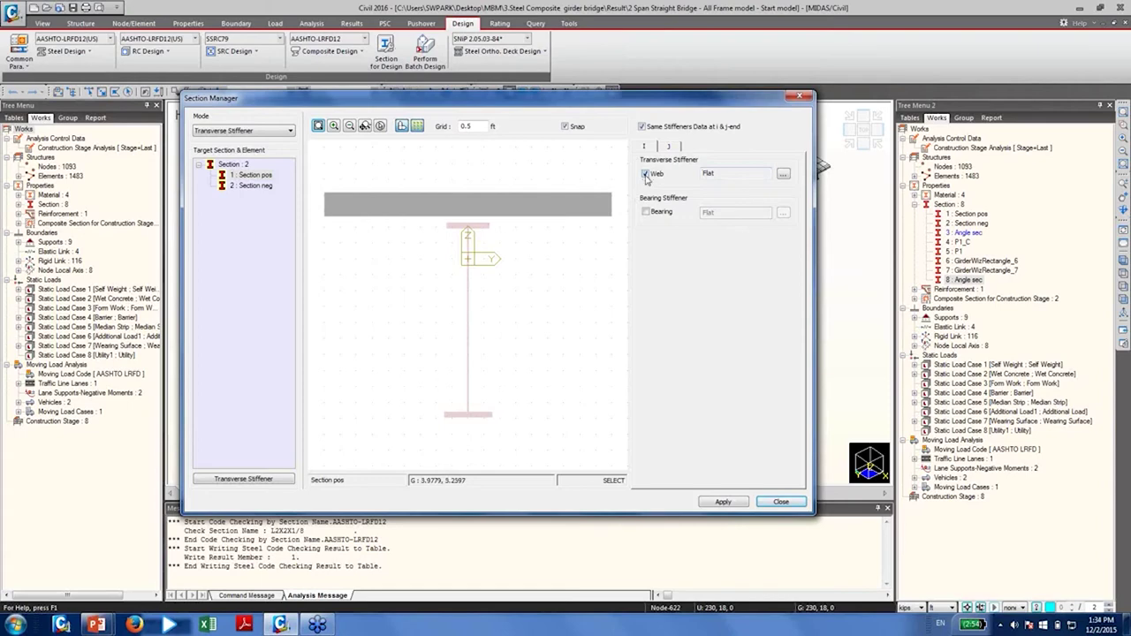
Open the web stiffener's type settings and examine the Flat and Tee shape options, keeping Flat
{"action": "left_click", "coordinate": [784, 177]}
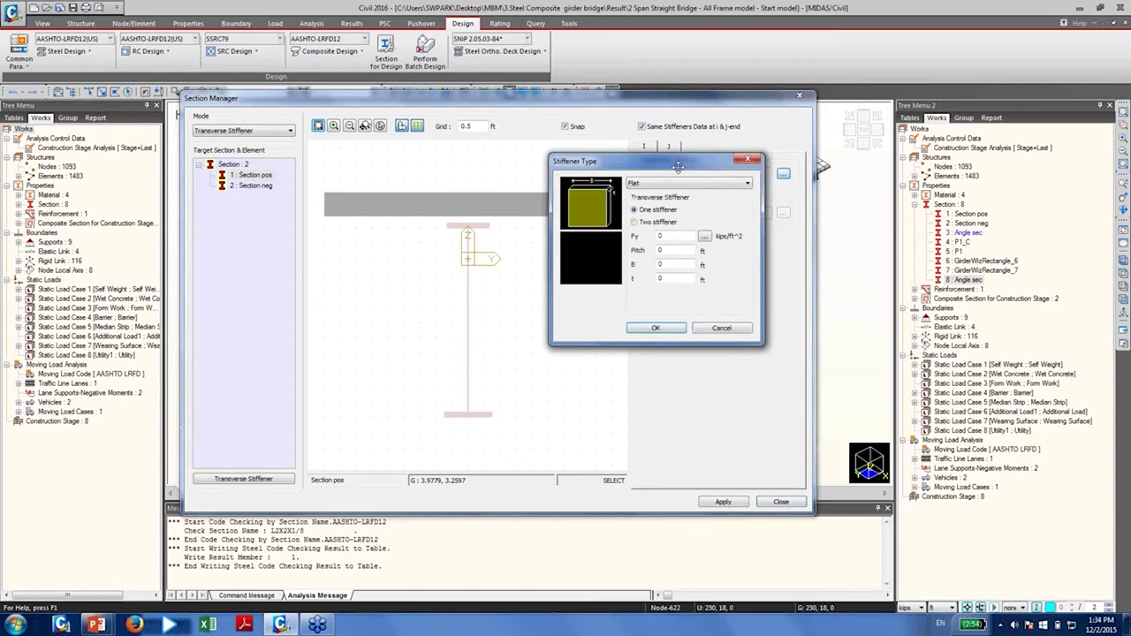
{"action": "left_click", "coordinate": [407, 213]}
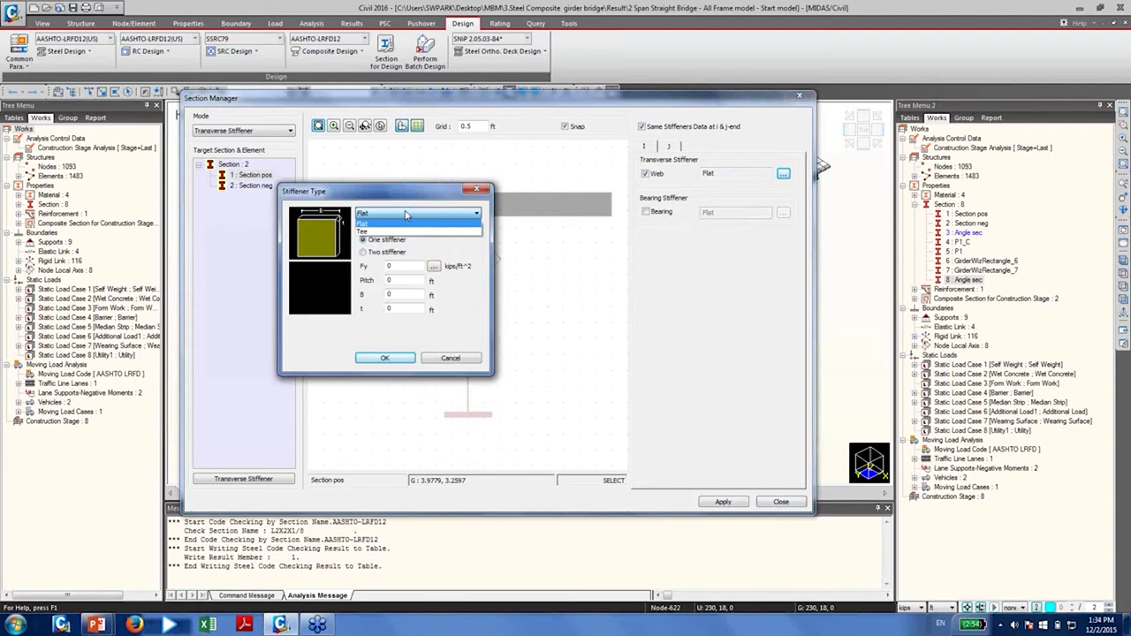
{"action": "left_click", "coordinate": [408, 222]}
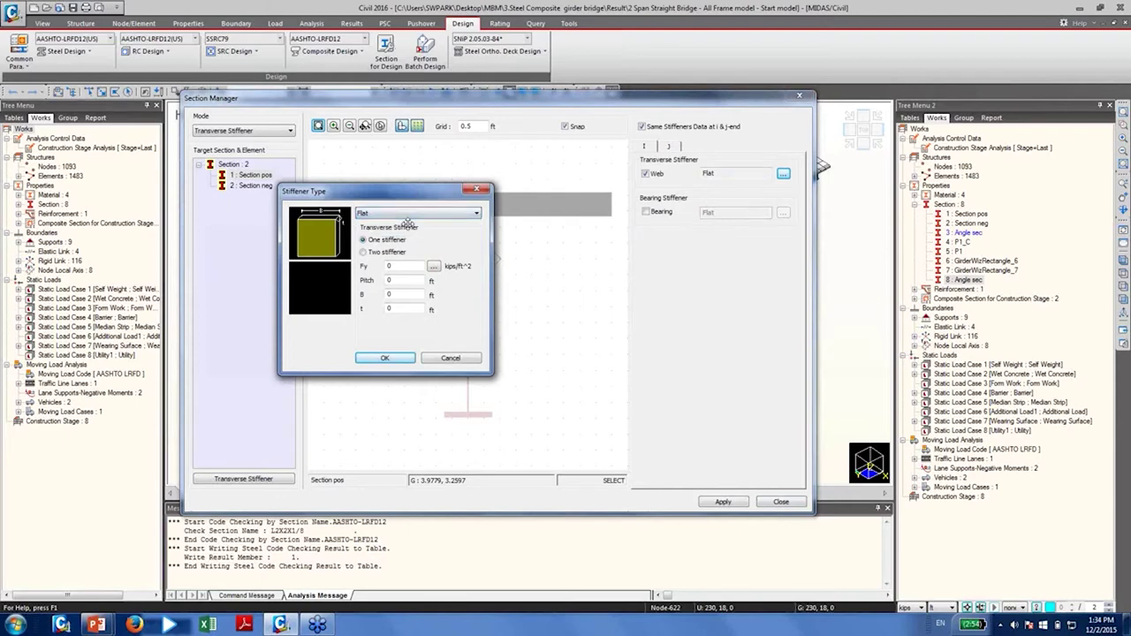
{"action": "left_click", "coordinate": [410, 215]}
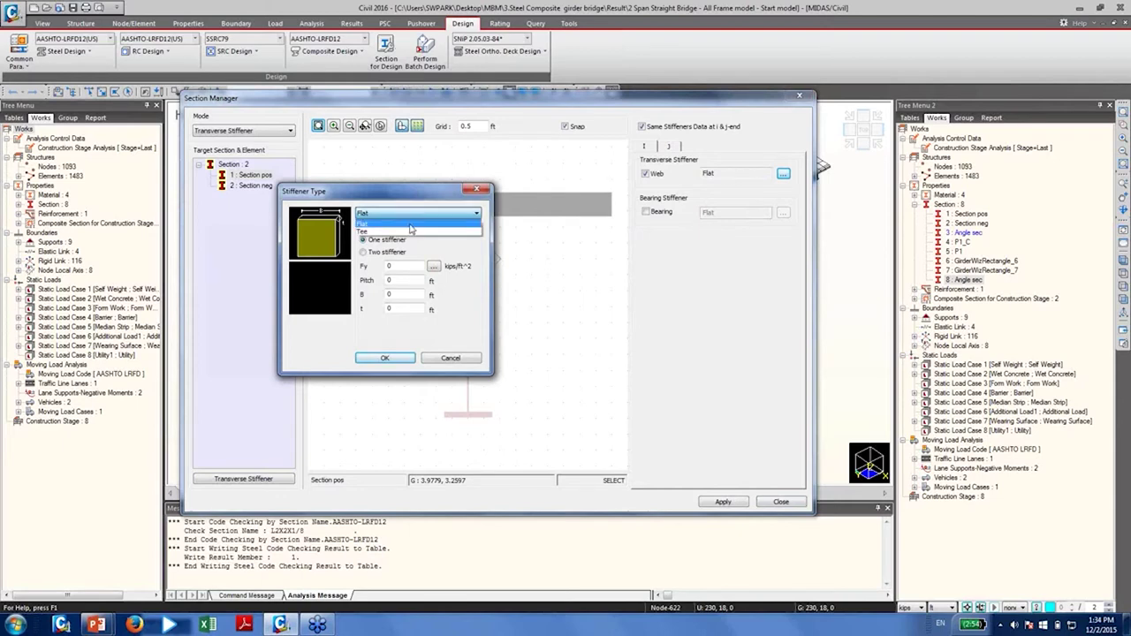
{"action": "left_click", "coordinate": [410, 224]}
{"action": "left_click", "coordinate": [410, 215]}
{"action": "left_click", "coordinate": [408, 224]}
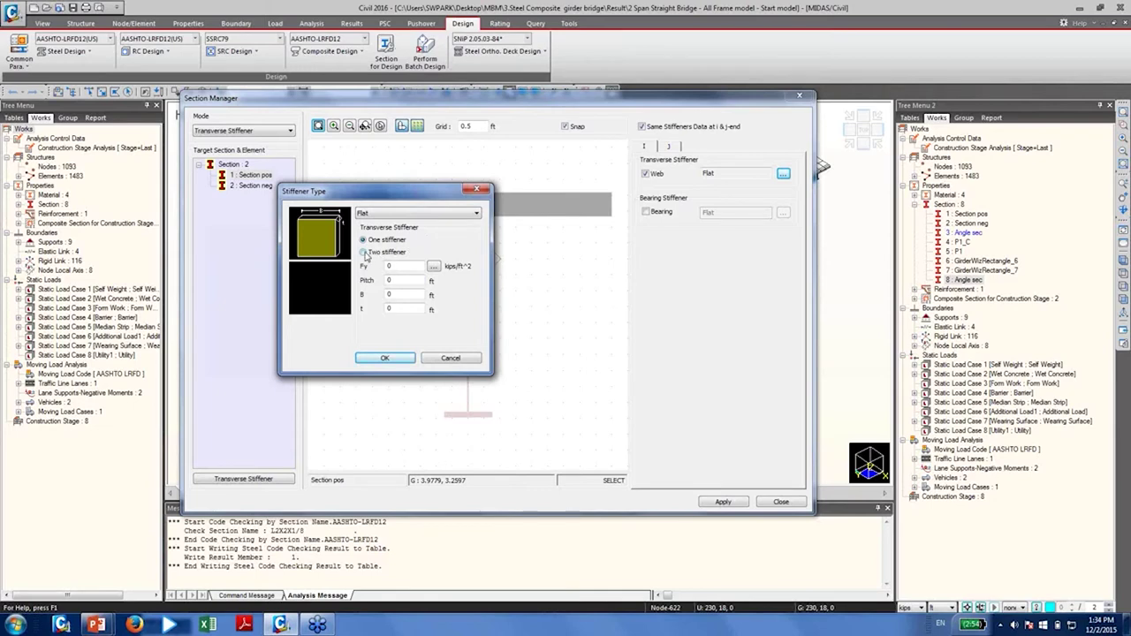
Examine the material codes and ASTM09(S) steel grades for the web stiffener's yield strength, and cancel the selection
{"action": "double_click", "coordinate": [393, 265]}
{"action": "left_click", "coordinate": [407, 266]}
{"action": "left_click", "coordinate": [432, 266]}
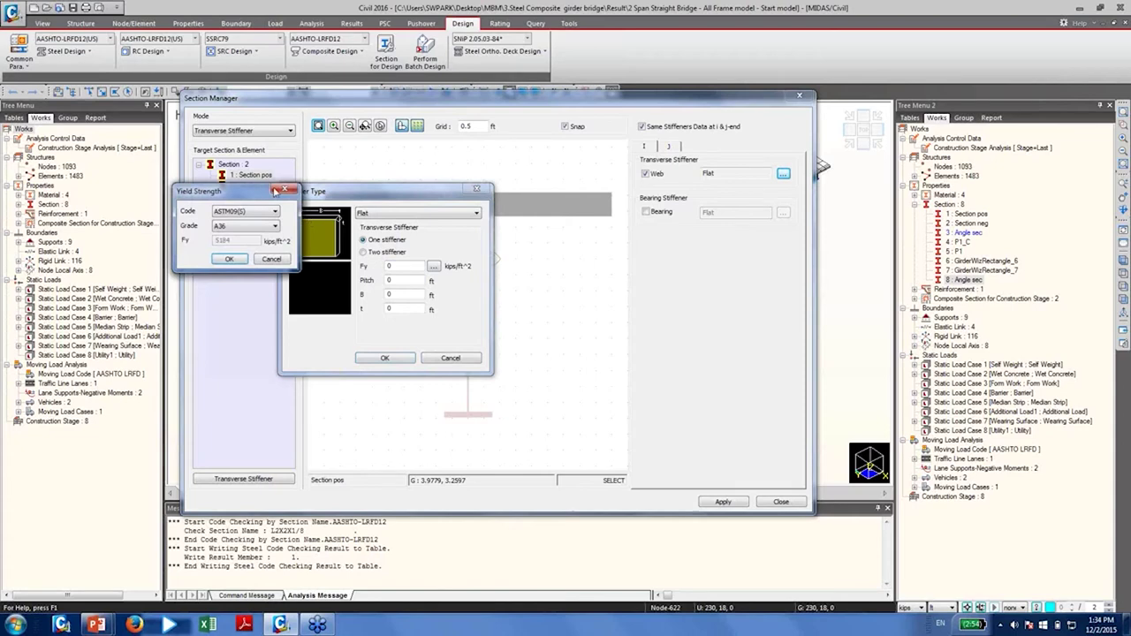
{"action": "left_click_drag", "start_coordinate": [257, 192], "coordinate": [556, 220]}
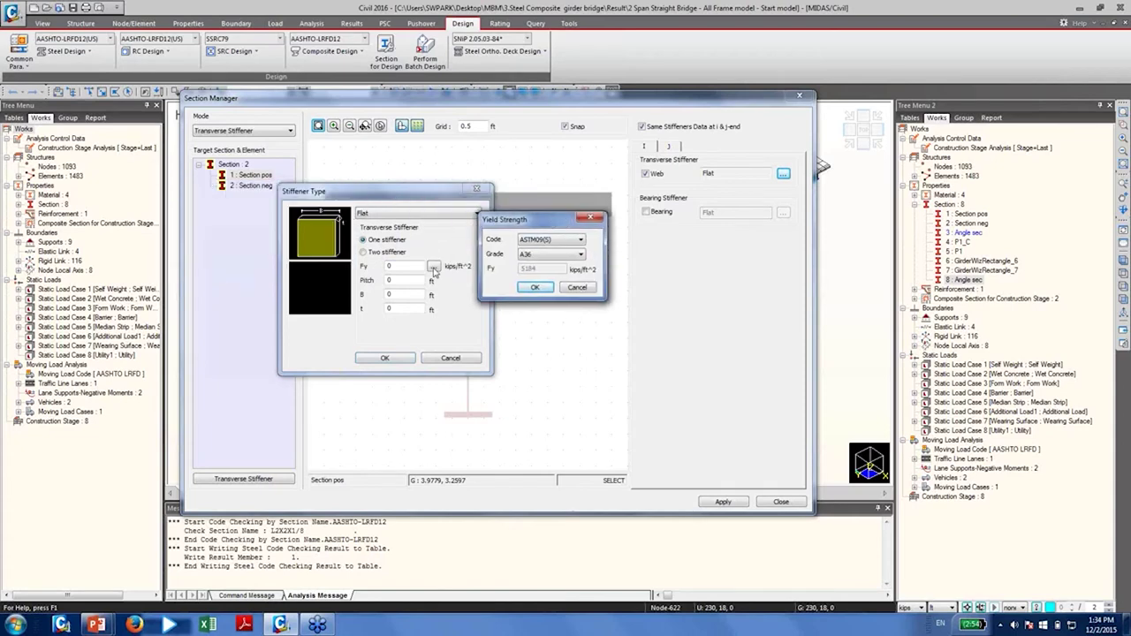
{"action": "left_click", "coordinate": [558, 240]}
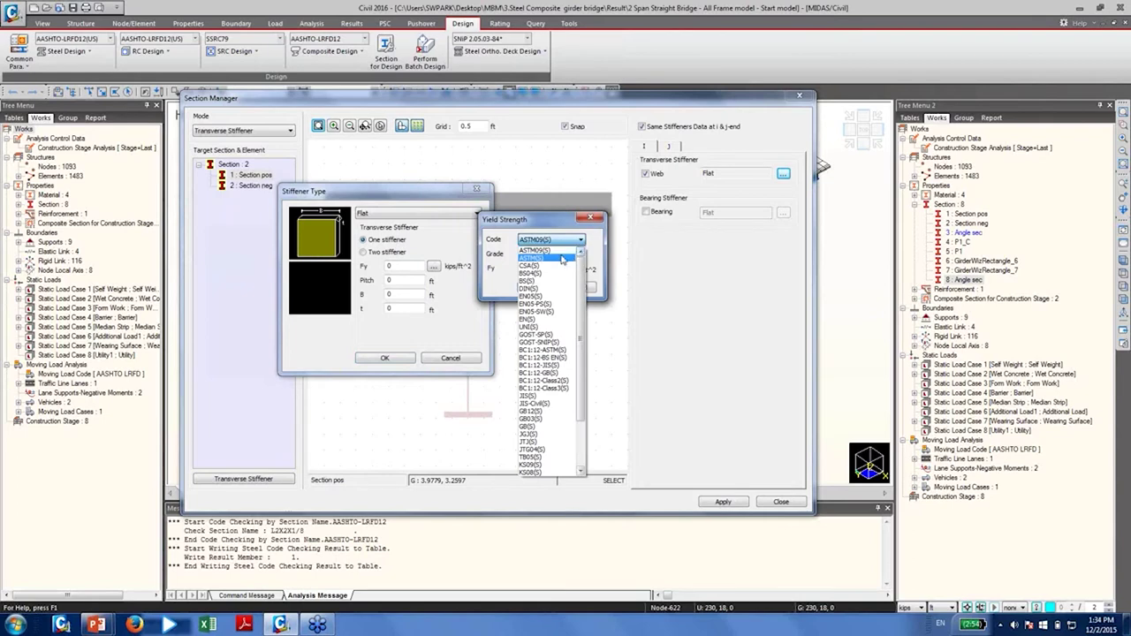
{"action": "left_click", "coordinate": [546, 250]}
{"action": "left_click", "coordinate": [580, 255]}
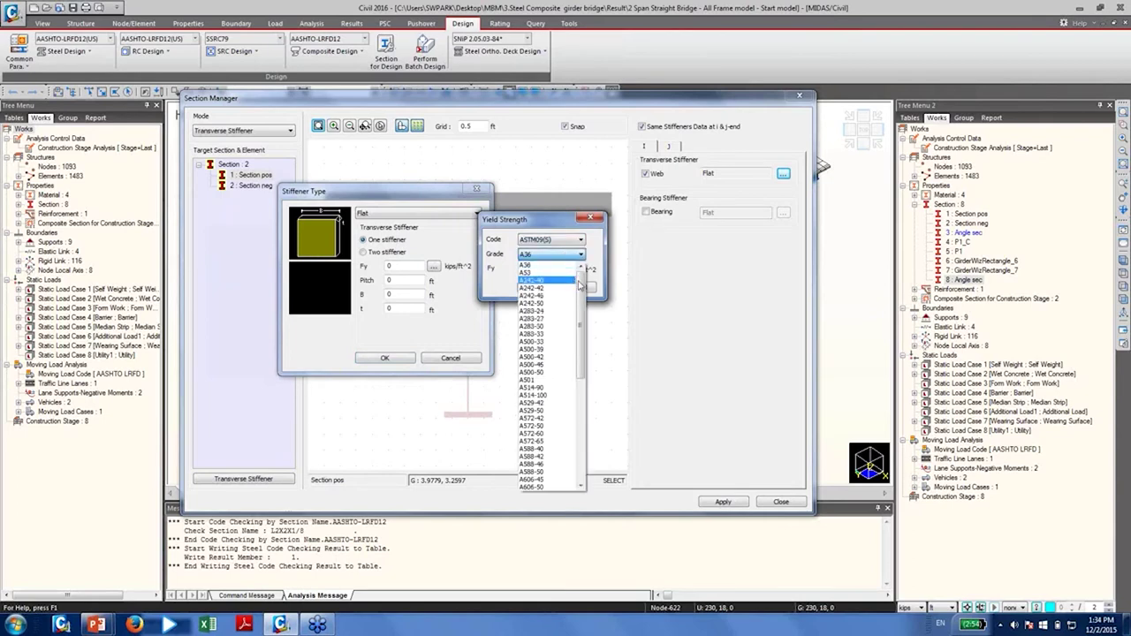
{"action": "scroll", "coordinate": [580, 283], "scroll_direction": "down", "scroll_amount": 1}
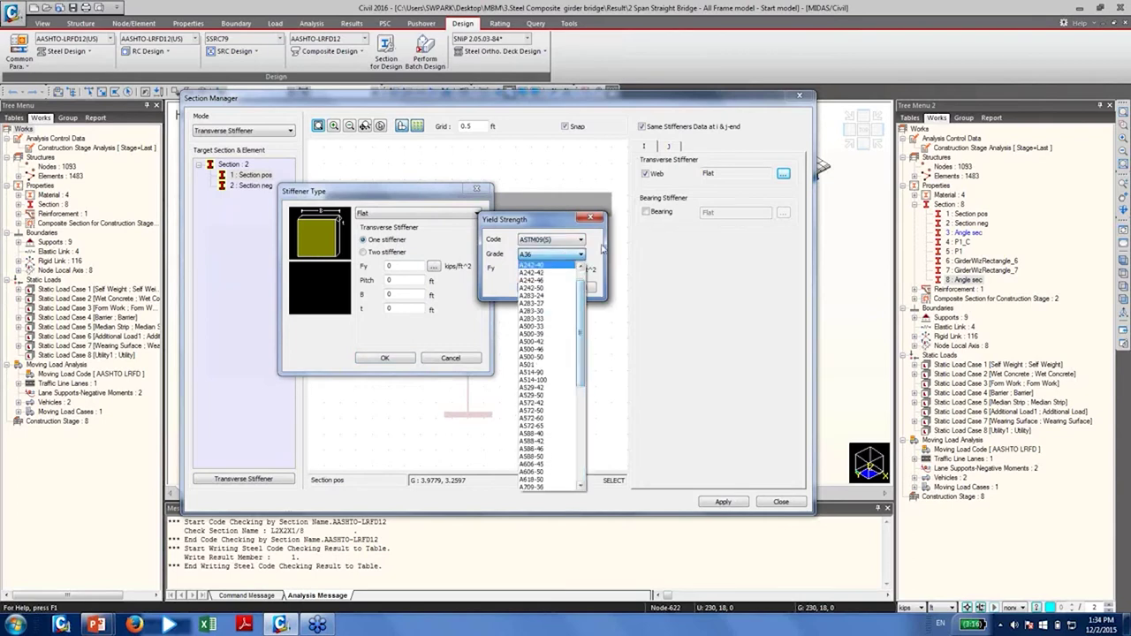
{"action": "left_click", "coordinate": [535, 265]}
{"action": "left_click", "coordinate": [578, 287]}
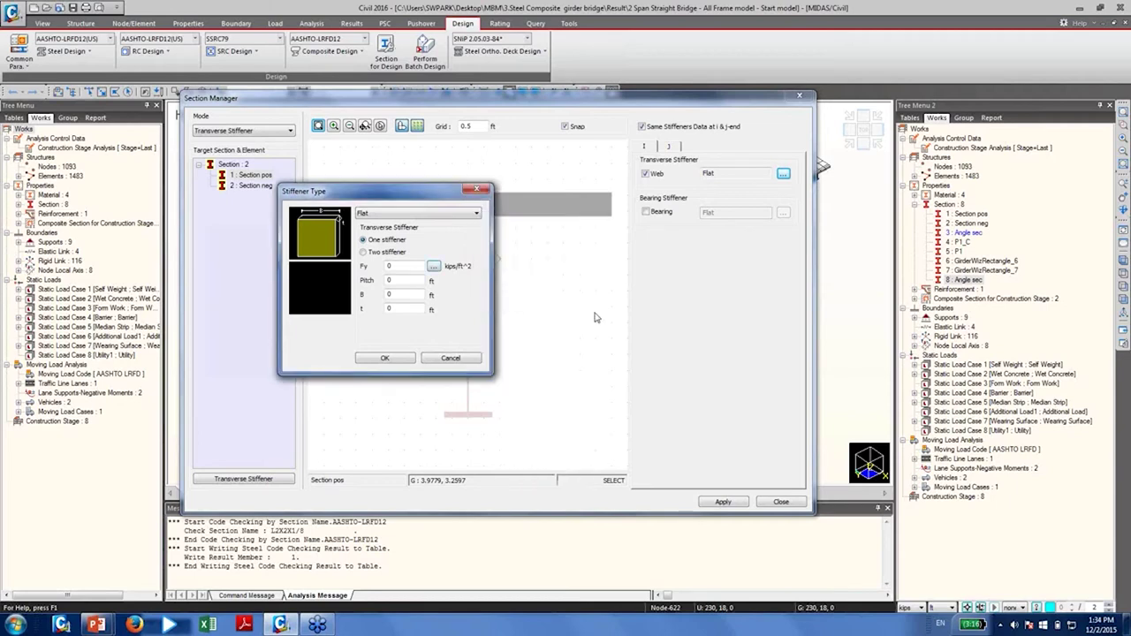
Examine the pitch and plate size inputs of the flat one-sided web stiffener, and cancel the stiffener type settings
{"action": "left_click", "coordinate": [400, 280]}
{"action": "left_click", "coordinate": [408, 298]}
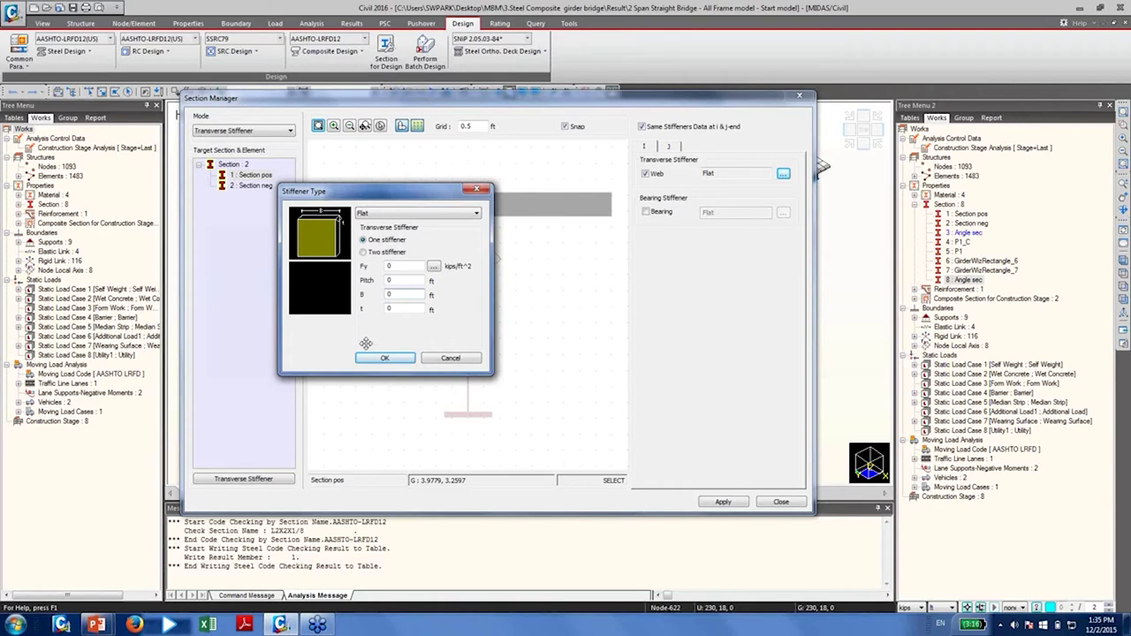
{"action": "left_click", "coordinate": [451, 358]}
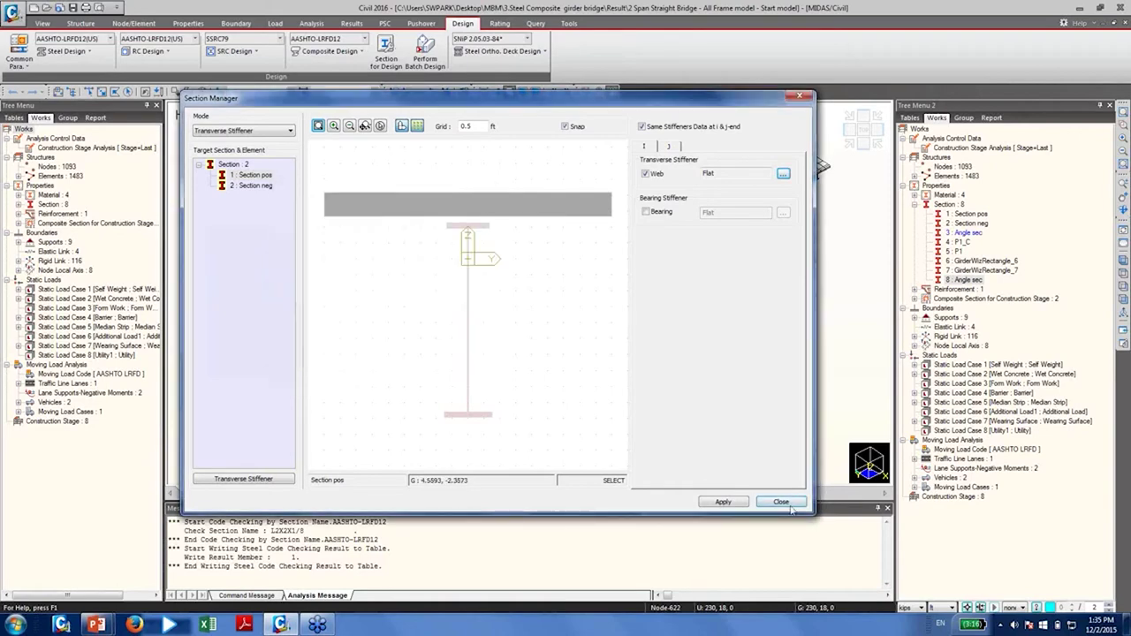
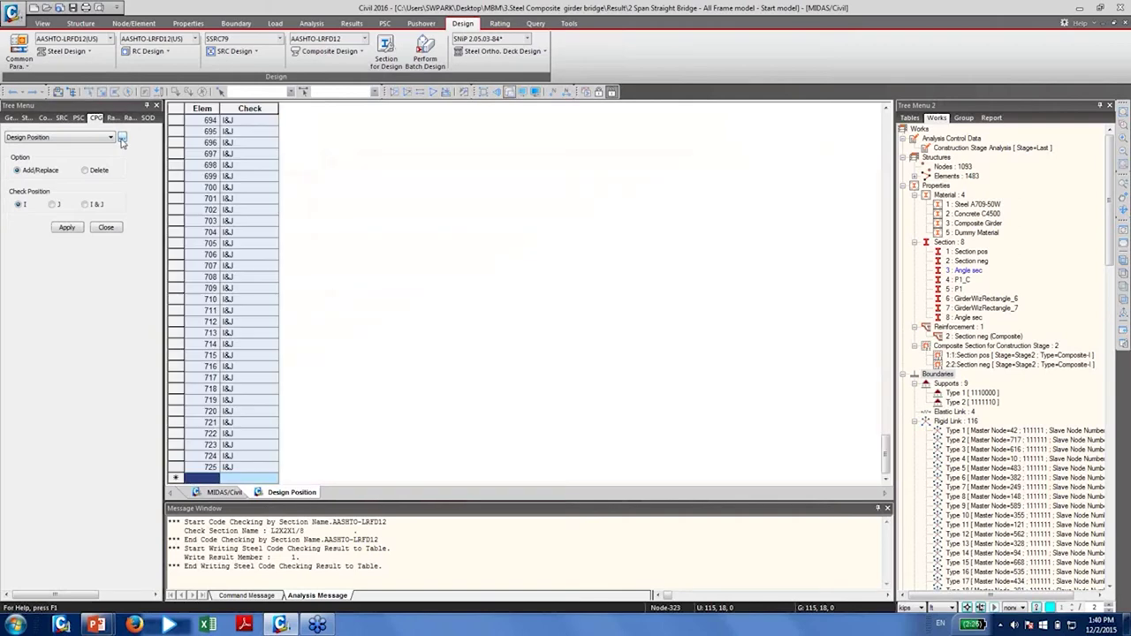
Close the Design Position table and assign check position I to the elements of the Girder structure group
{"action": "right_click", "coordinate": [301, 498]}
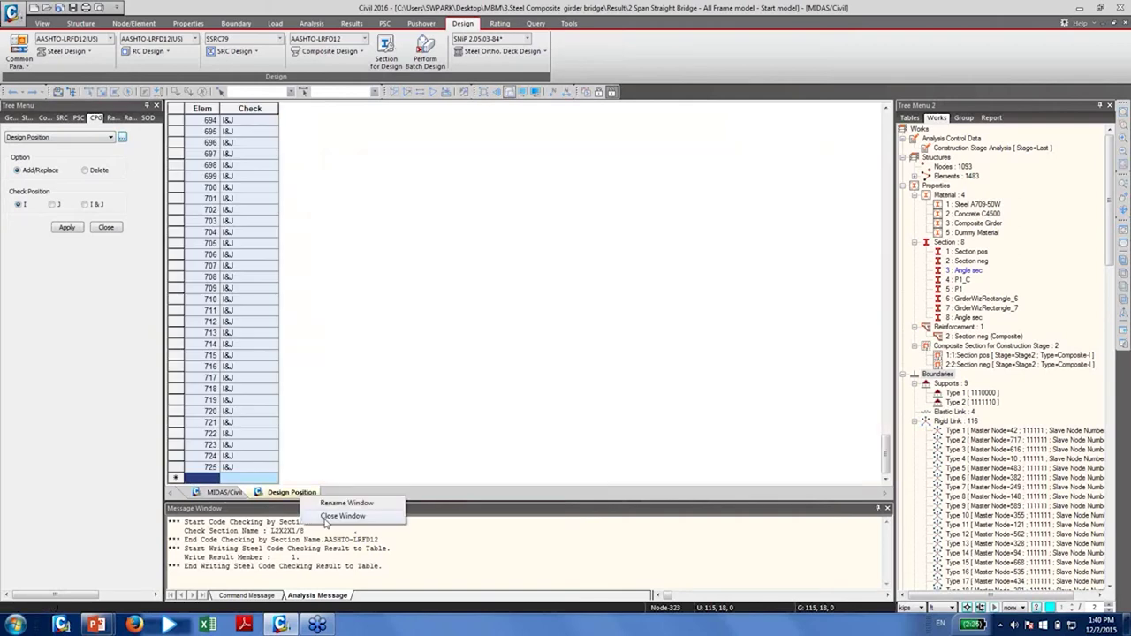
{"action": "left_click", "coordinate": [344, 516]}
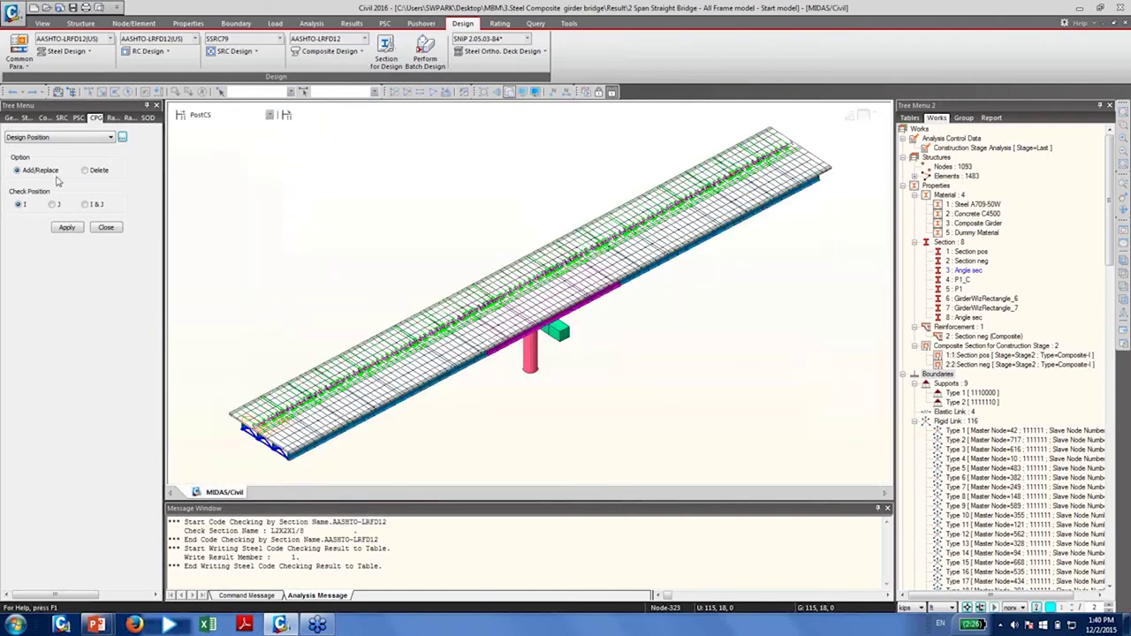
{"action": "left_click", "coordinate": [963, 117]}
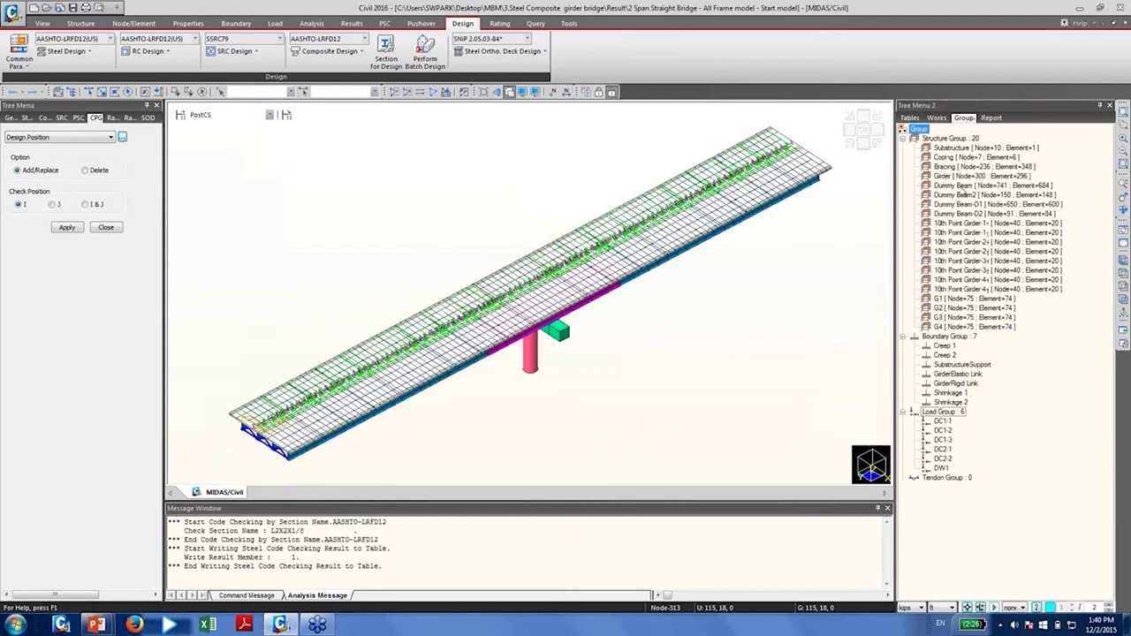
{"action": "double_click", "coordinate": [954, 176]}
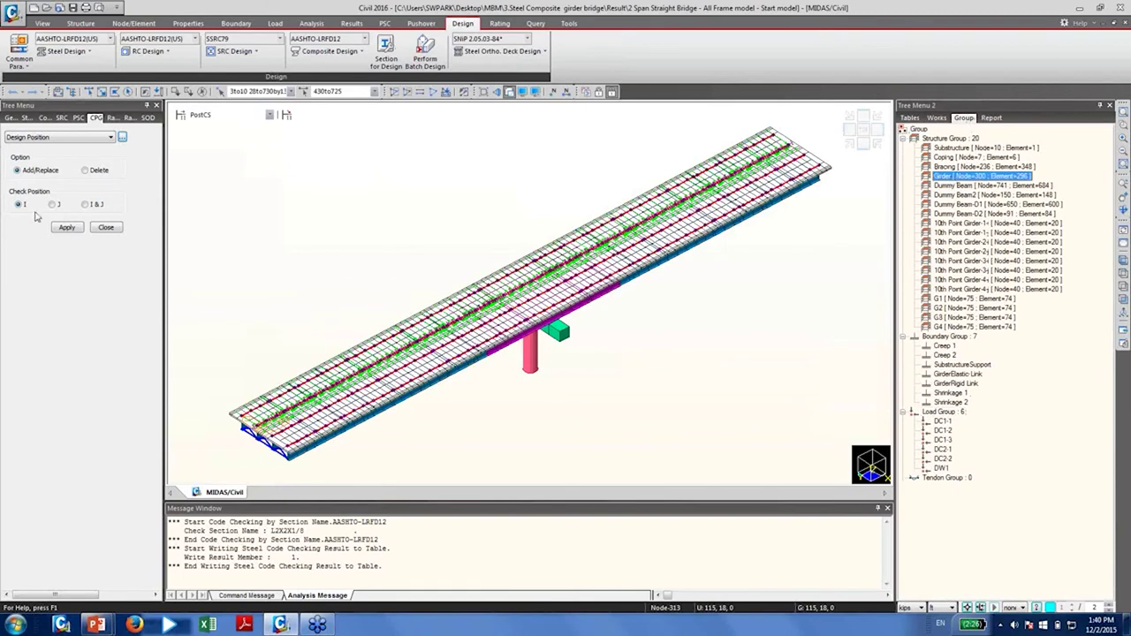
{"action": "left_click", "coordinate": [67, 227]}
Review the available composite design commands and reopen the Design Position settings
{"action": "left_click", "coordinate": [358, 52]}
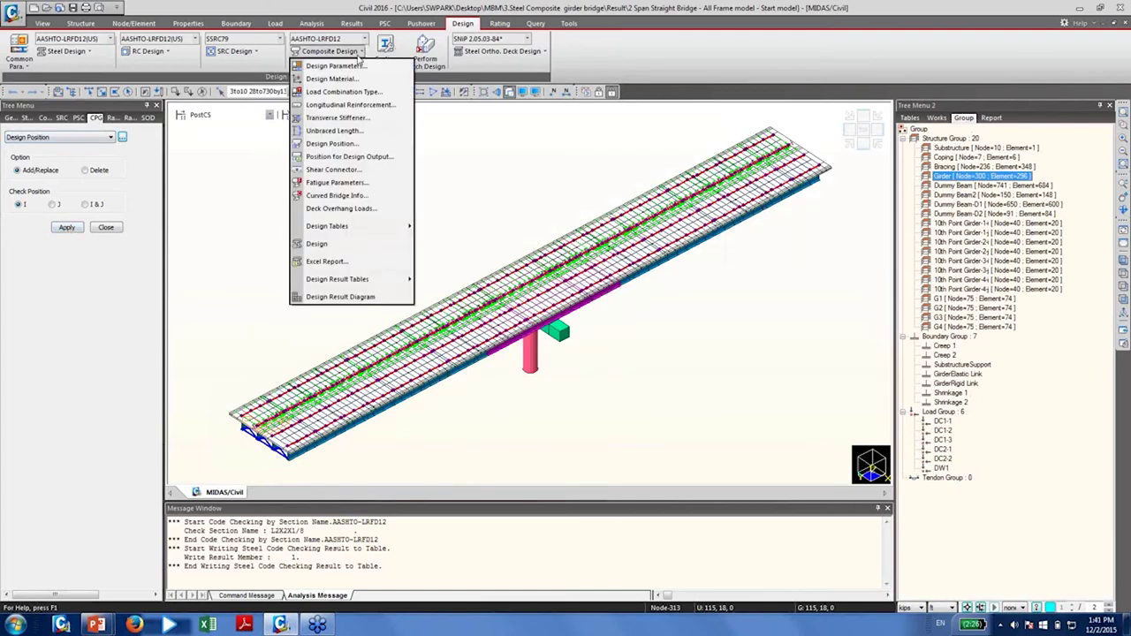
{"action": "left_click", "coordinate": [53, 159]}
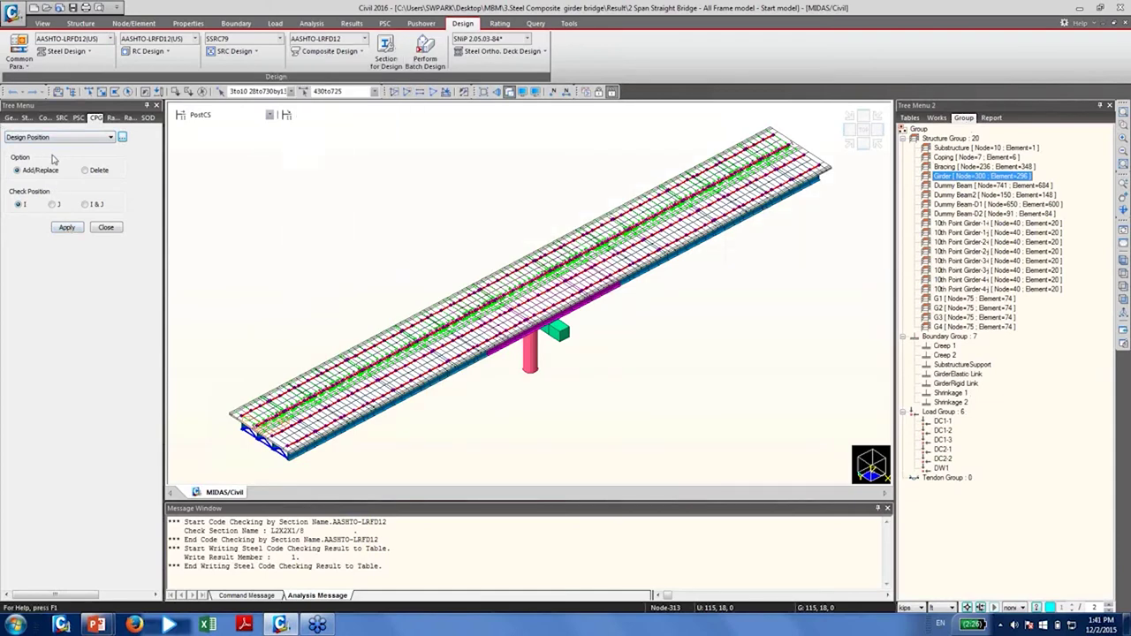
{"action": "left_click", "coordinate": [354, 51]}
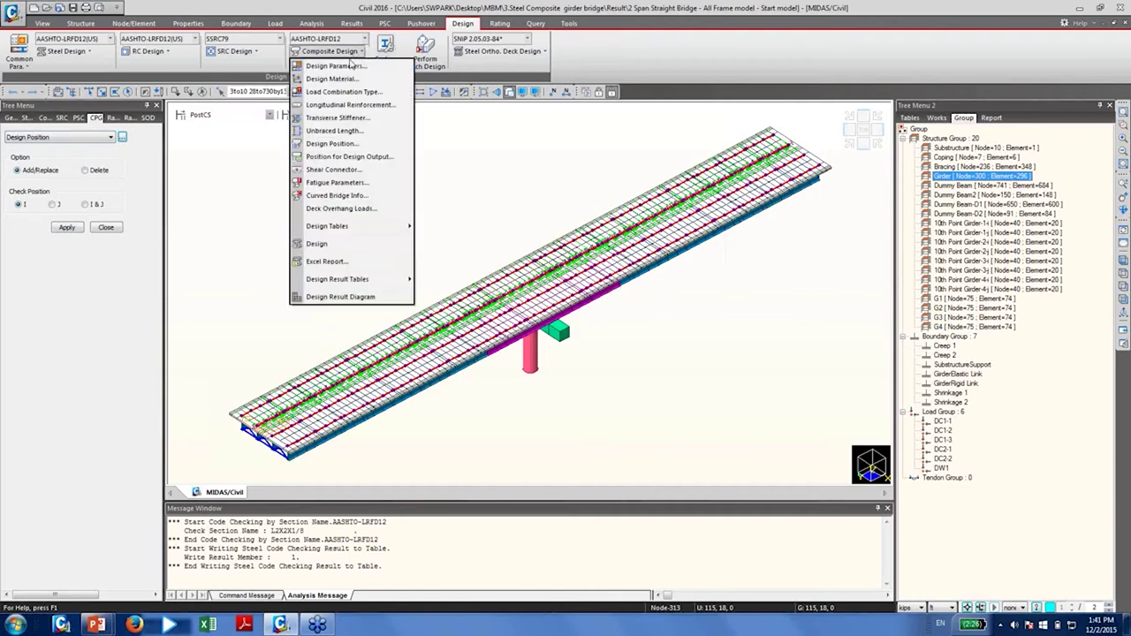
{"action": "left_click", "coordinate": [357, 144]}
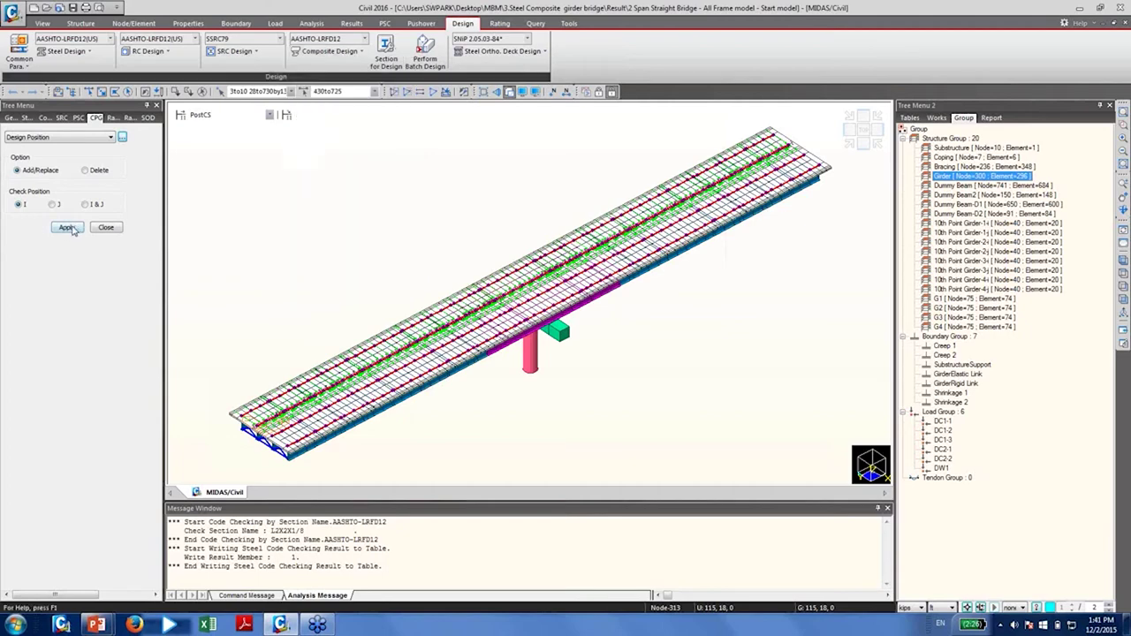
View the design result diagrams of span G1 for Strength_Flex(+) and Strength_Shear, and close the graph
{"action": "left_click", "coordinate": [341, 51]}
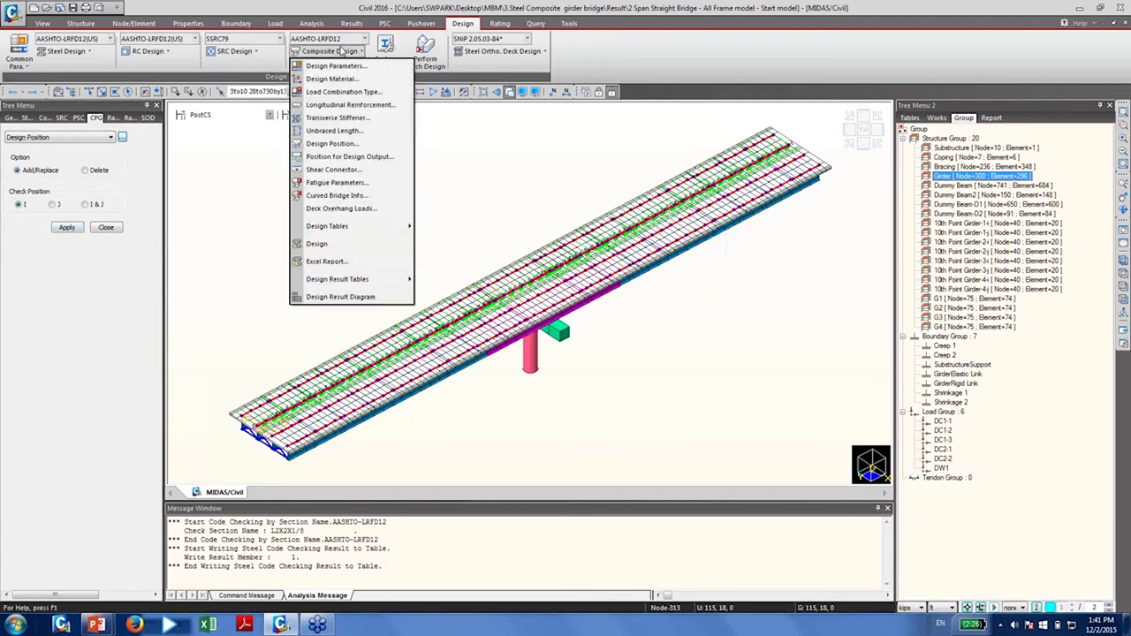
{"action": "left_click", "coordinate": [346, 298]}
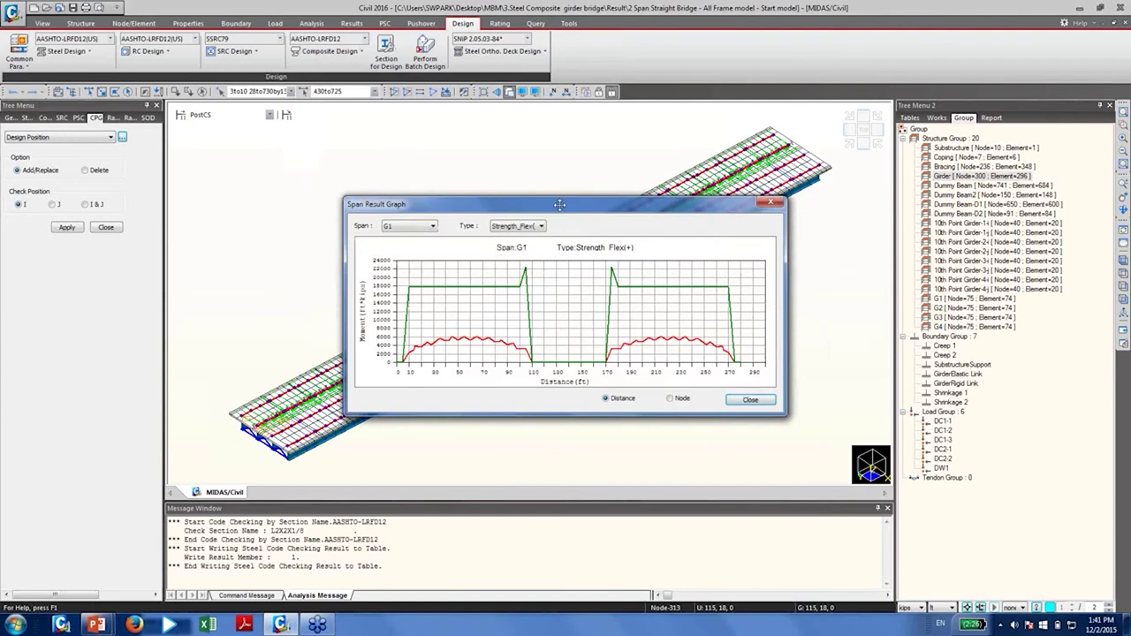
{"action": "left_click_drag", "start_coordinate": [557, 204], "coordinate": [397, 185]}
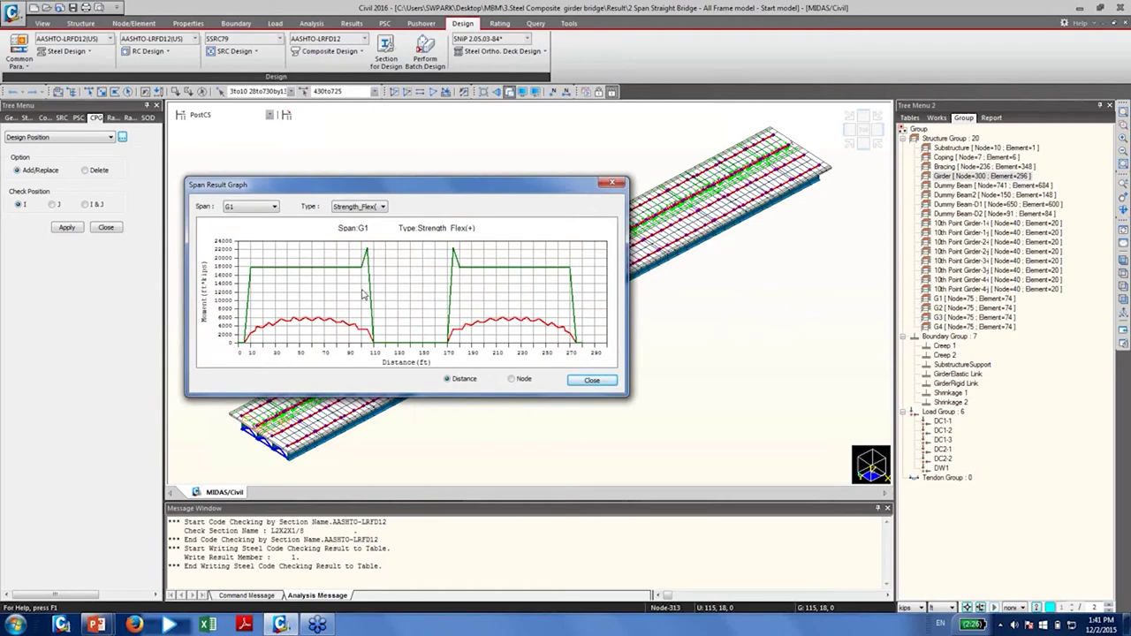
{"action": "left_click", "coordinate": [384, 207]}
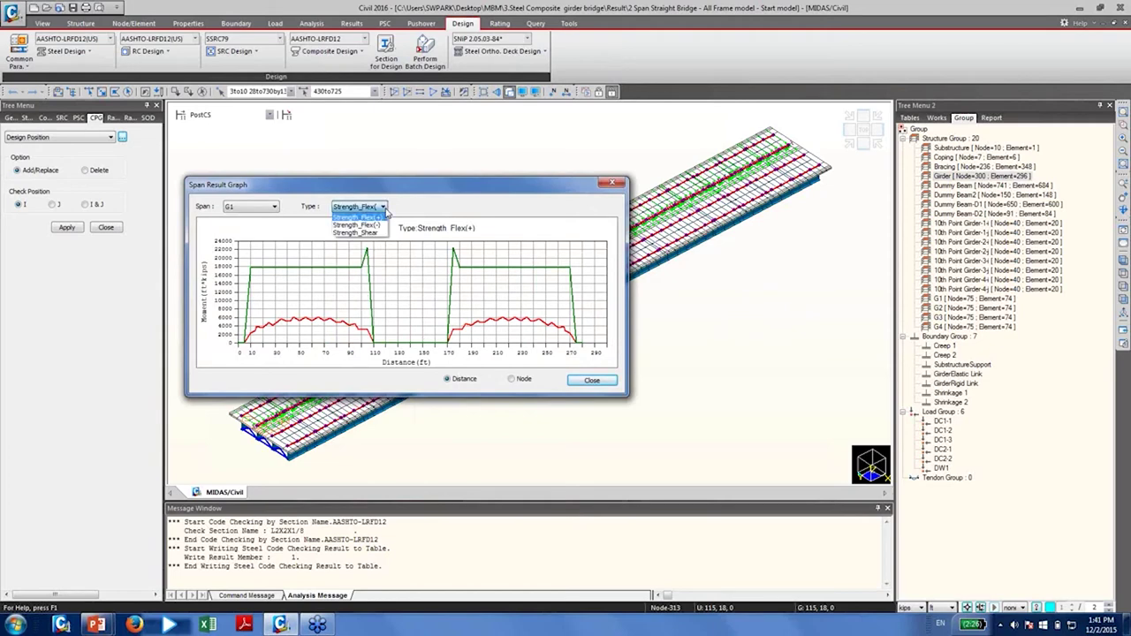
{"action": "left_click", "coordinate": [376, 233]}
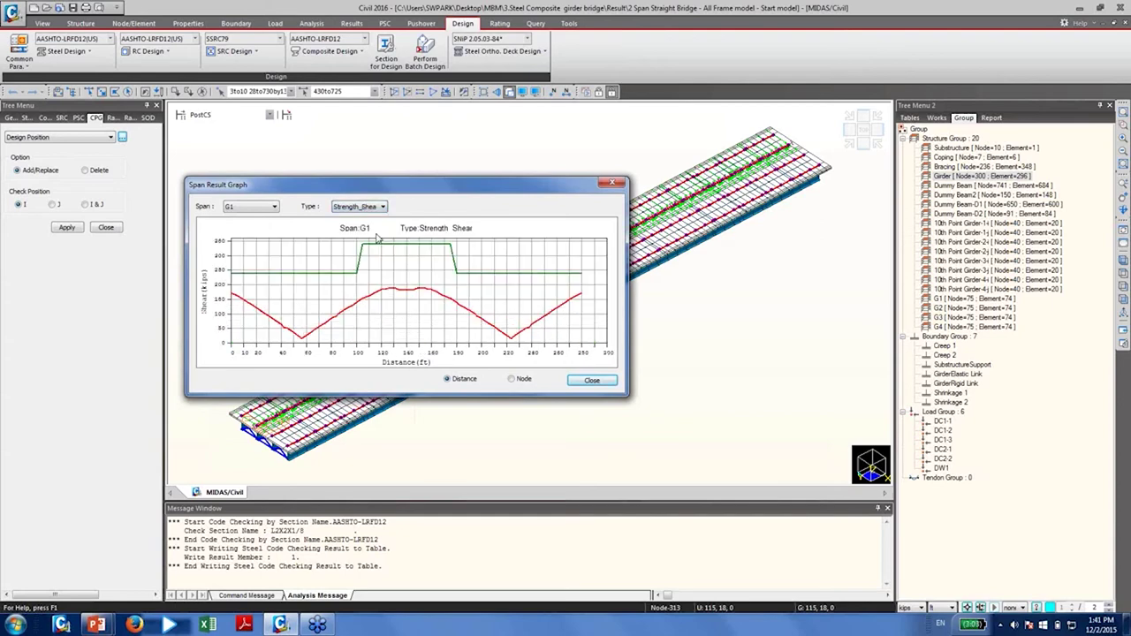
{"action": "left_click", "coordinate": [372, 208]}
{"action": "left_click", "coordinate": [412, 206]}
{"action": "left_click", "coordinate": [592, 380]}
Display the Strength Limit State (Flexure) result table for elements 430to725 with both parts and both positive and negative flexure
{"action": "left_click", "coordinate": [351, 54]}
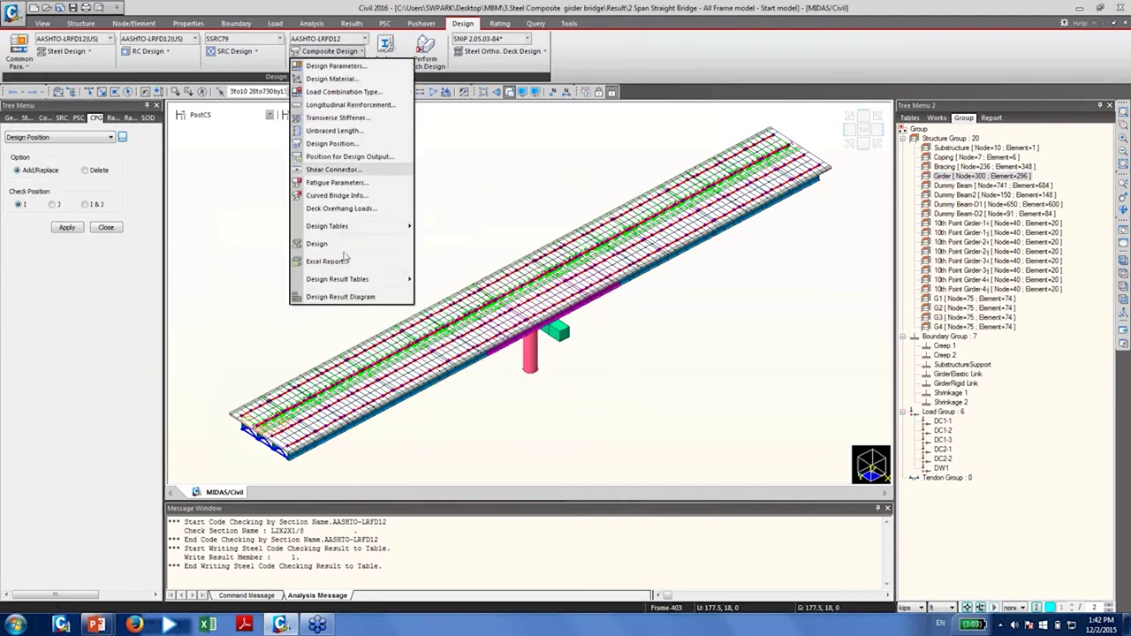
{"action": "mouse_move", "coordinate": [362, 283]}
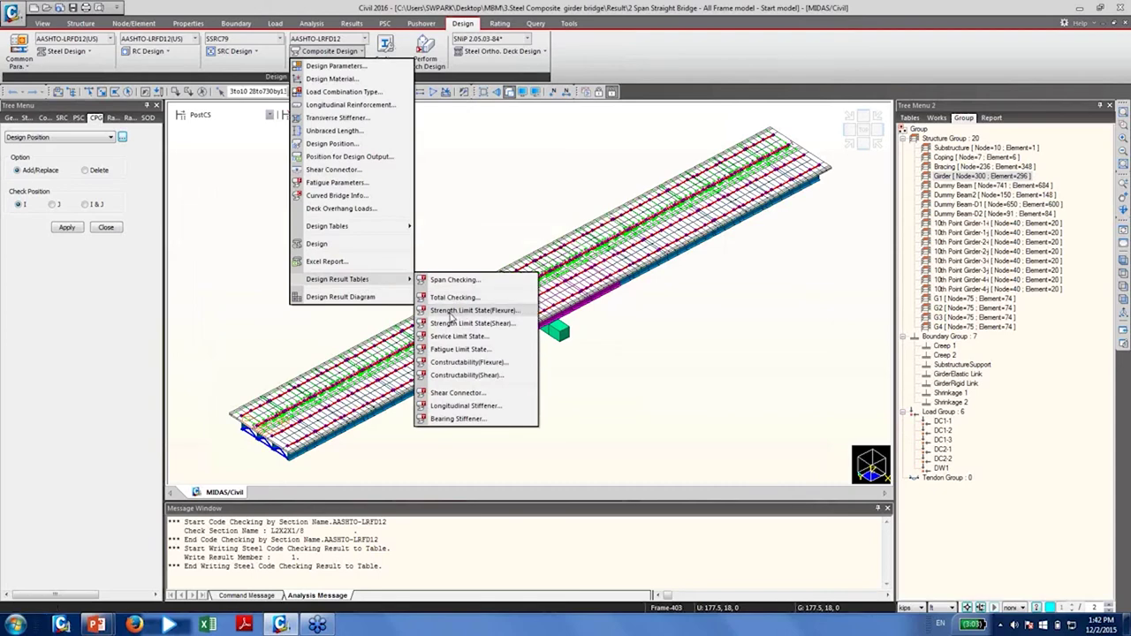
{"action": "left_click", "coordinate": [449, 312]}
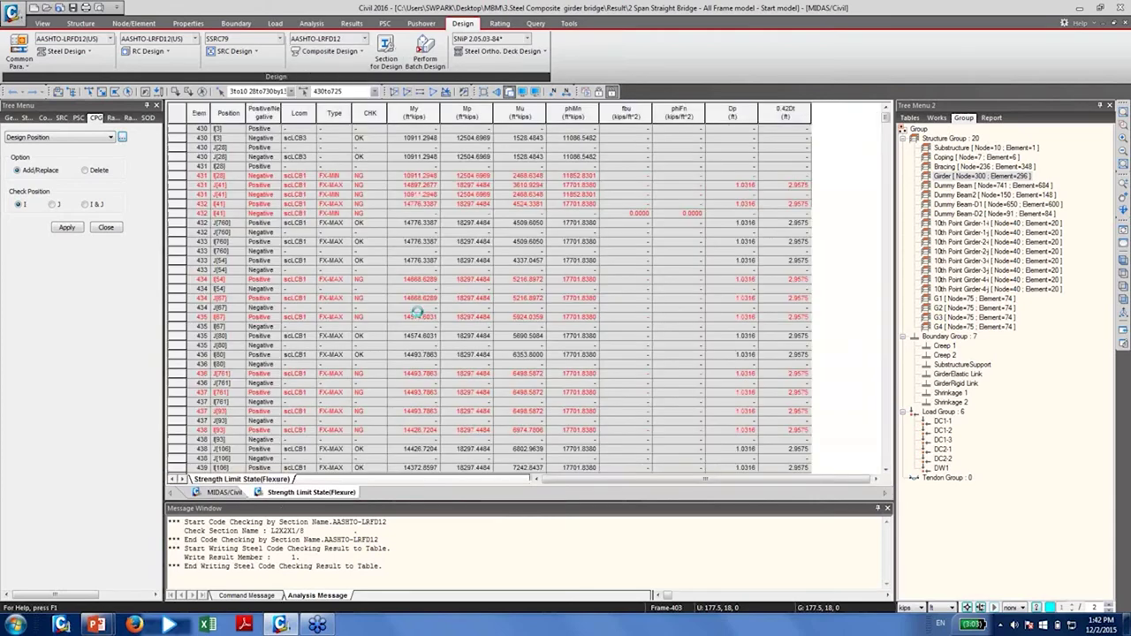
{"action": "left_click", "coordinate": [651, 391]}
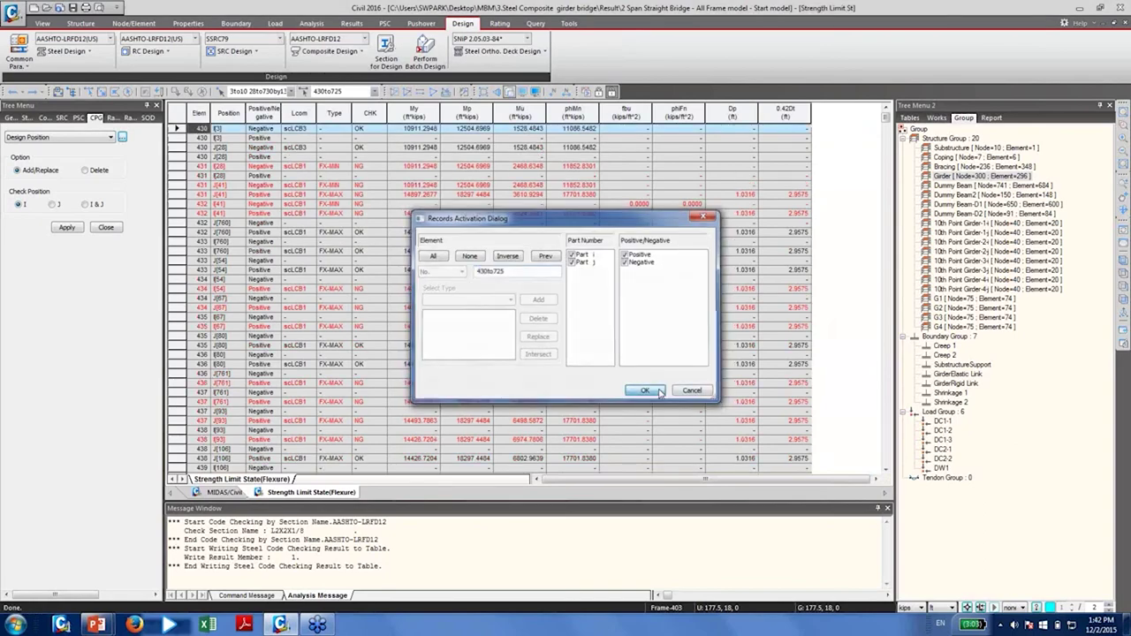
Enlarge the flexure result table and examine the check result for negative flexure at position I[28]
{"action": "scroll", "coordinate": [314, 221], "scroll_direction": "up", "scroll_amount": 3, "text": "ctrl"}
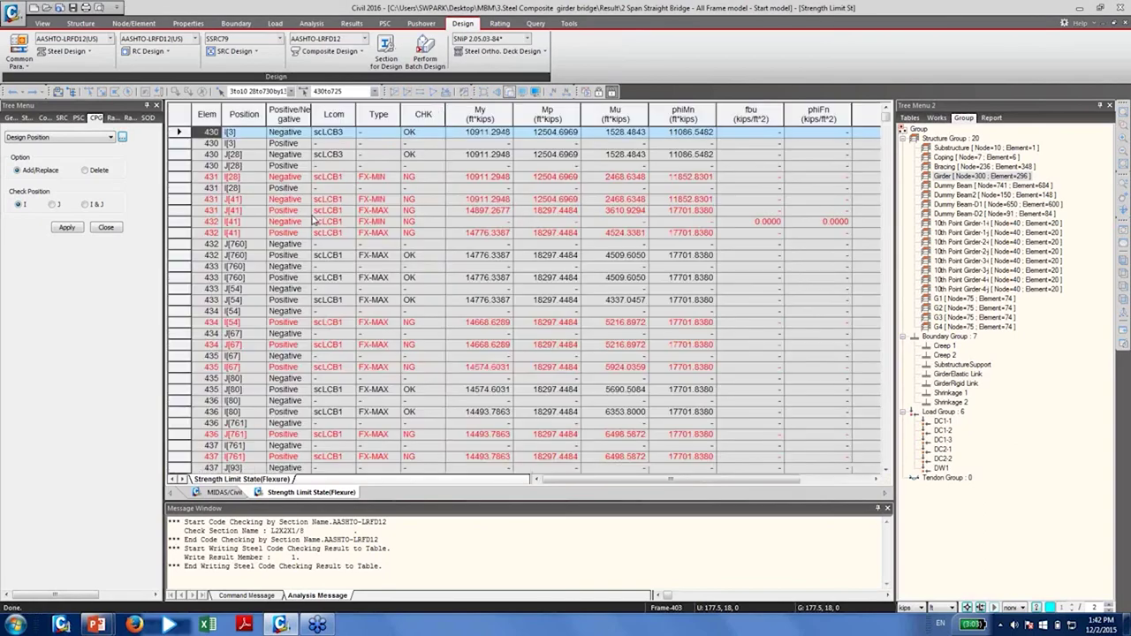
{"action": "scroll", "coordinate": [314, 220], "scroll_direction": "up", "scroll_amount": 1, "text": "ctrl"}
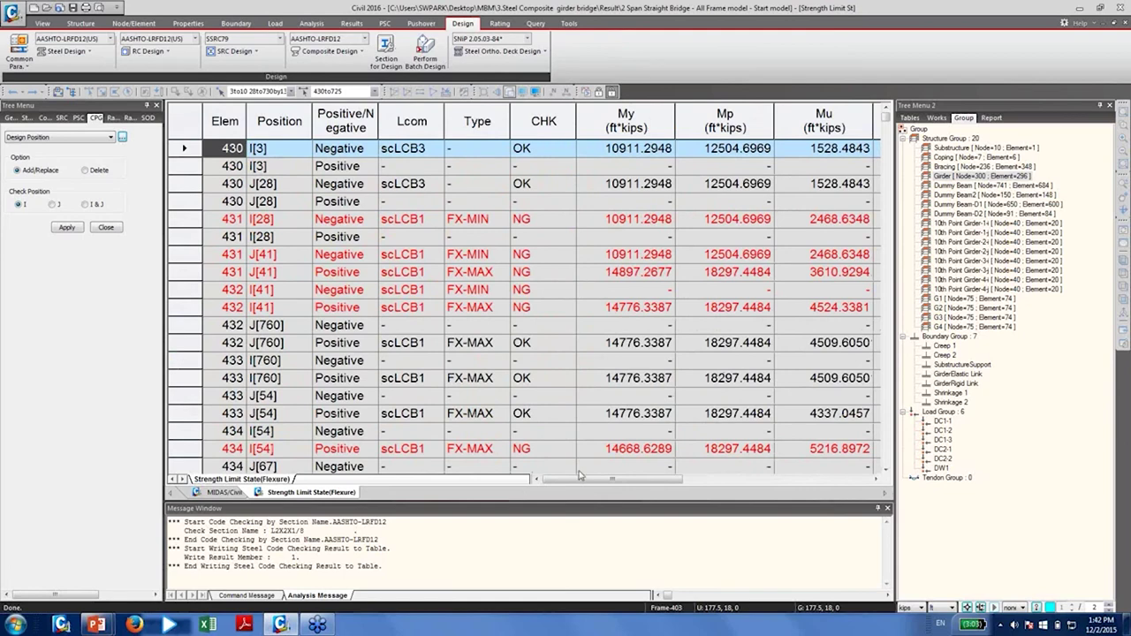
{"action": "scroll", "coordinate": [592, 481], "scroll_direction": "right", "scroll_amount": 1}
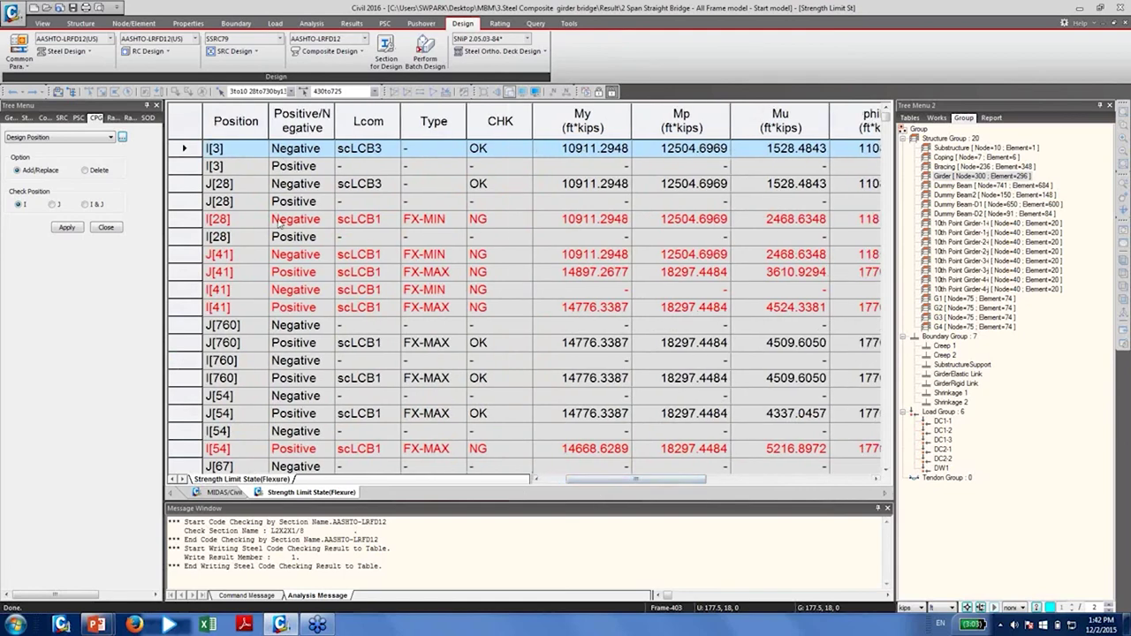
{"action": "left_click", "coordinate": [250, 219]}
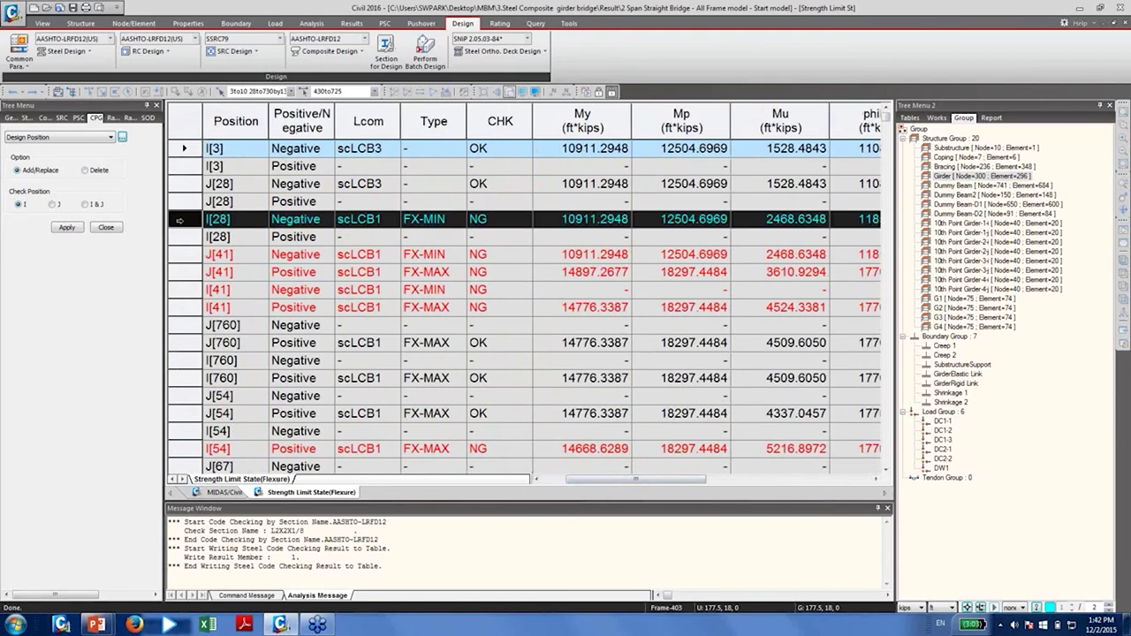
{"action": "left_click", "coordinate": [521, 223]}
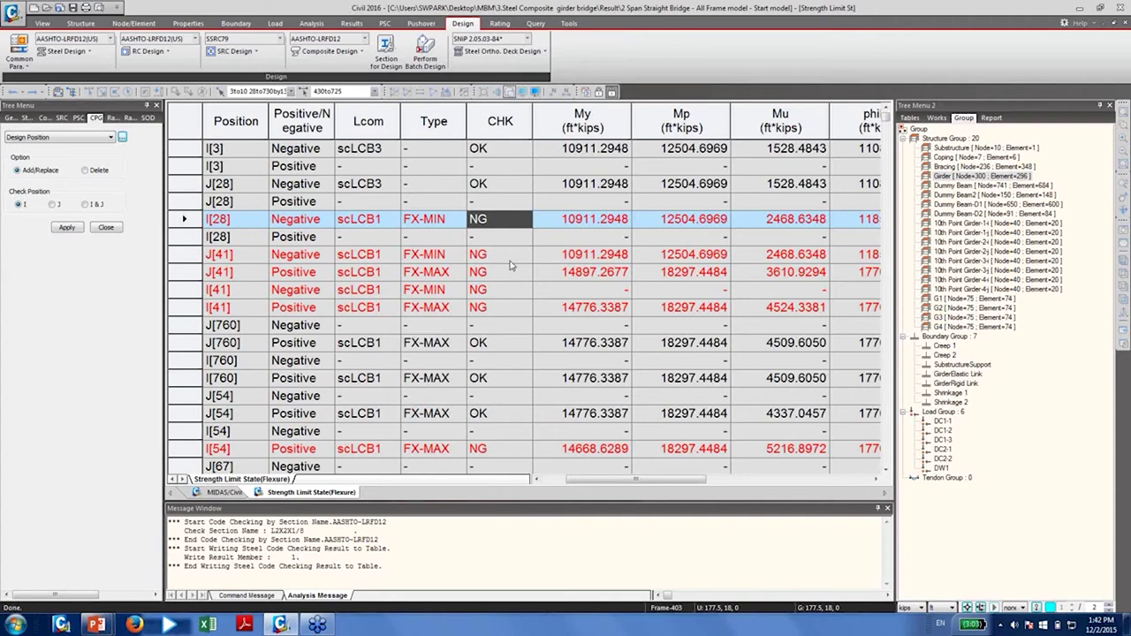
Open the Position for Design Output table, and clear the girder selection in the model view
{"action": "left_click", "coordinate": [328, 50]}
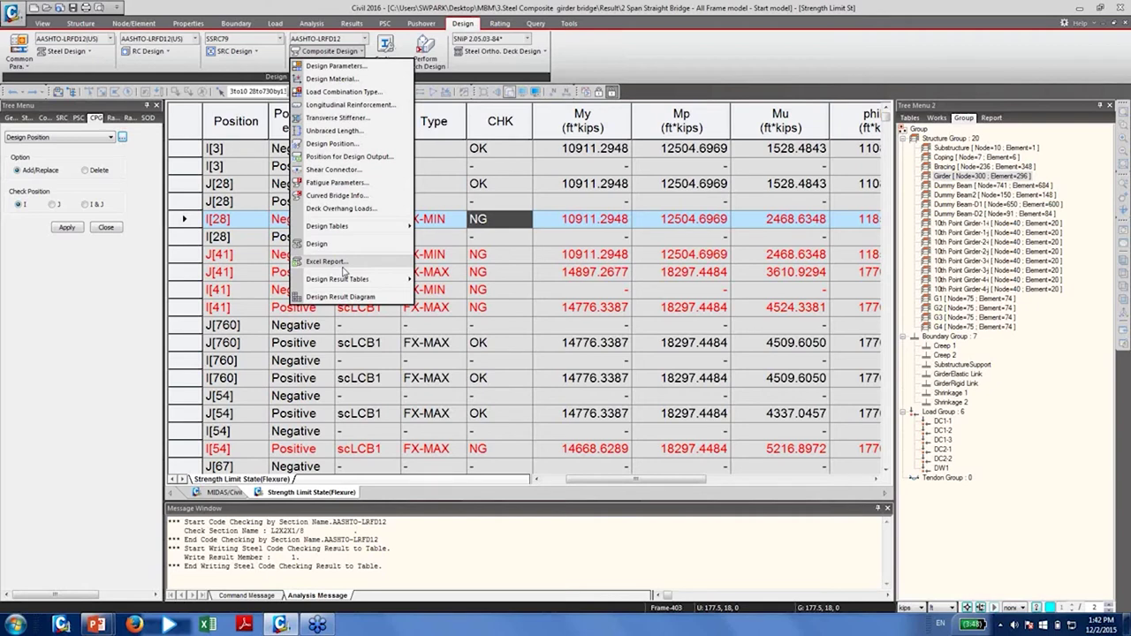
{"action": "left_click", "coordinate": [369, 158]}
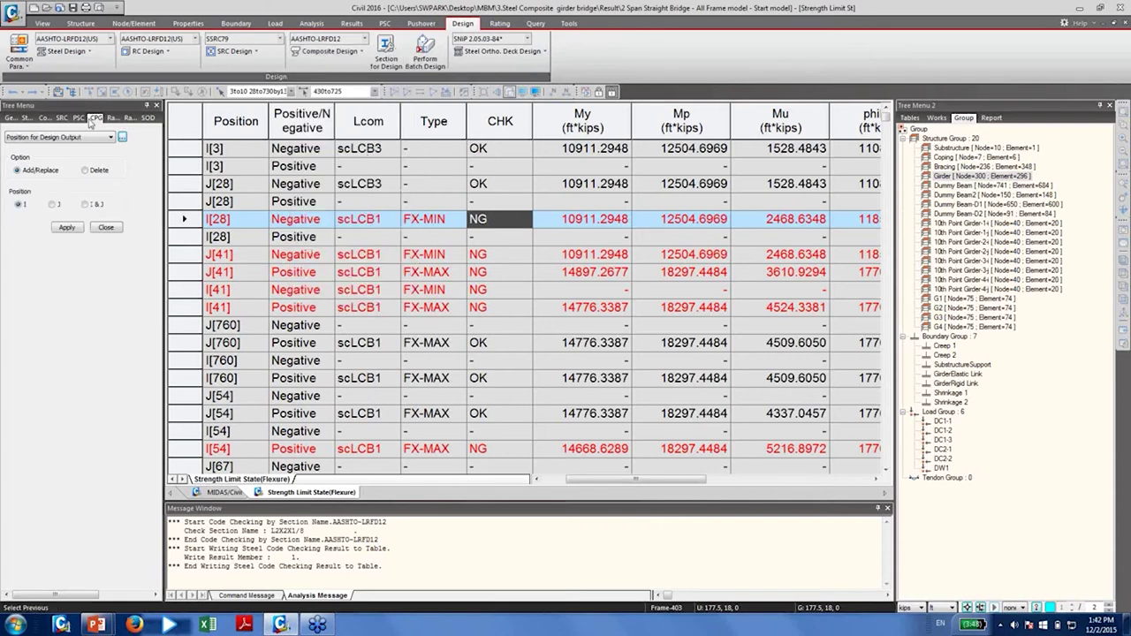
{"action": "left_click", "coordinate": [123, 137]}
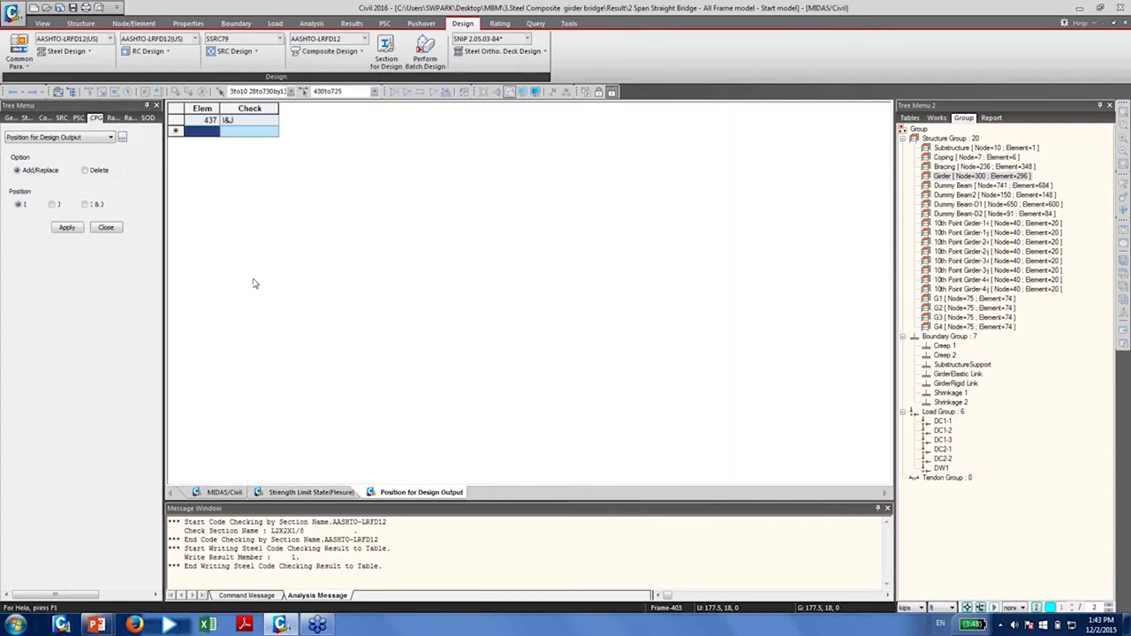
{"action": "left_click", "coordinate": [226, 492]}
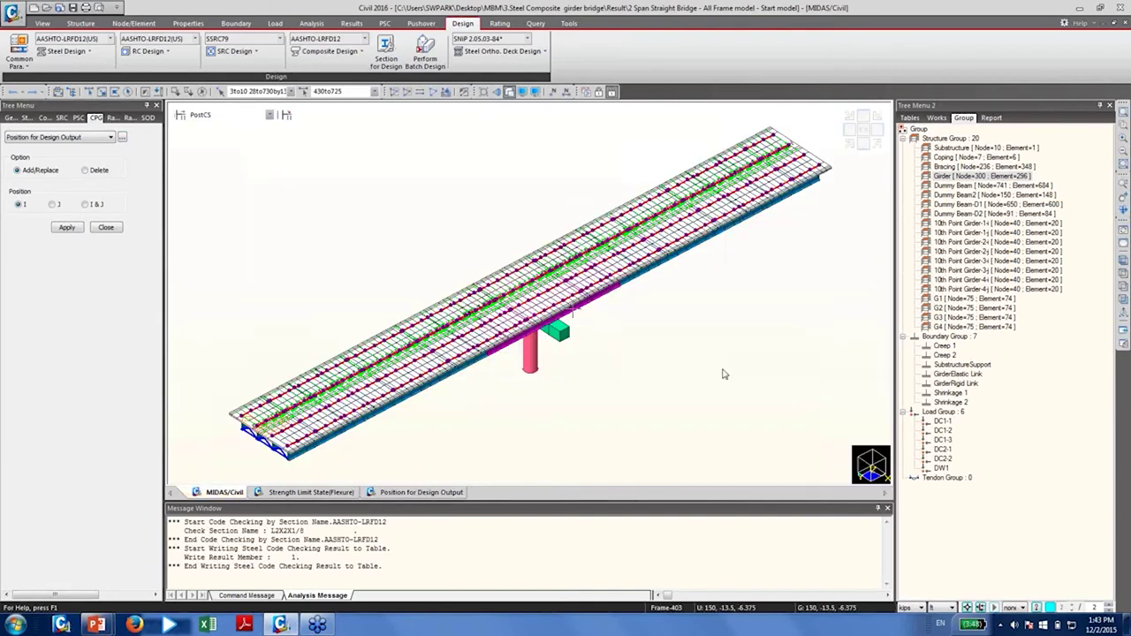
{"action": "key", "text": "Escape"}
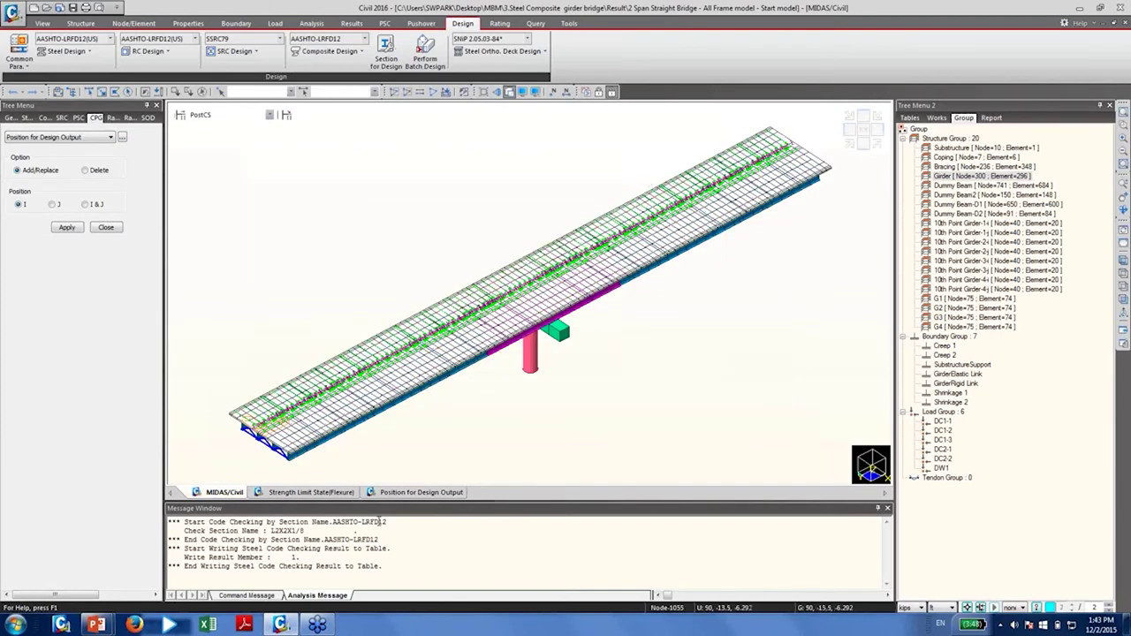
{"action": "left_click", "coordinate": [402, 492]}
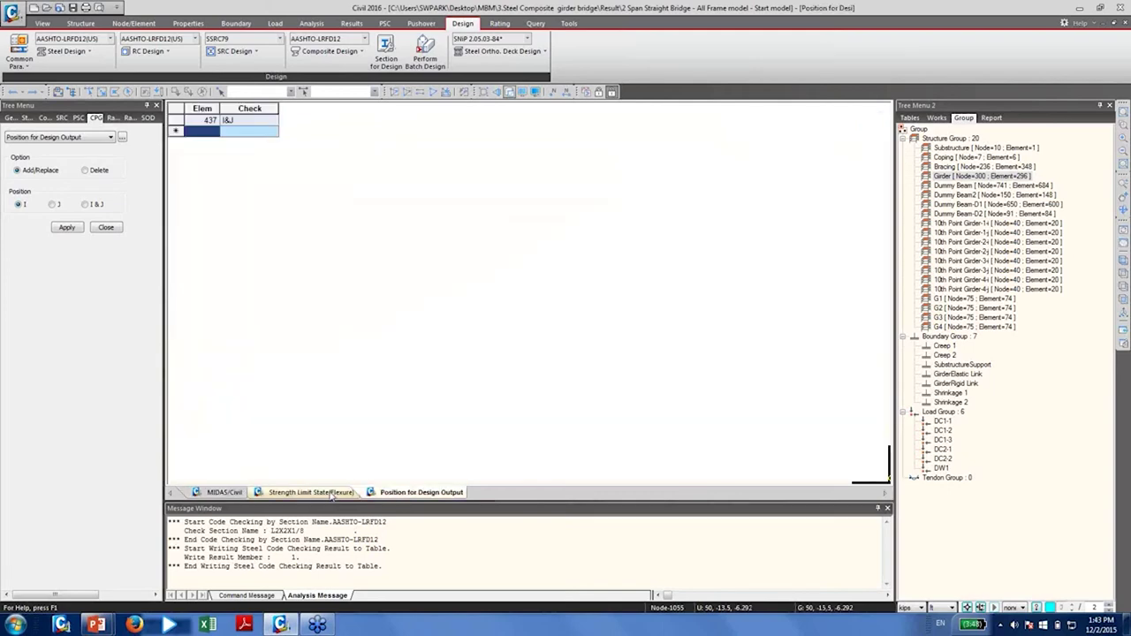
Look through the flexure check results along the girders and return to the Position for Design Output table
{"action": "left_click", "coordinate": [311, 492]}
{"action": "left_click", "coordinate": [433, 271]}
{"action": "scroll", "coordinate": [489, 413], "scroll_direction": "down", "scroll_amount": 20}
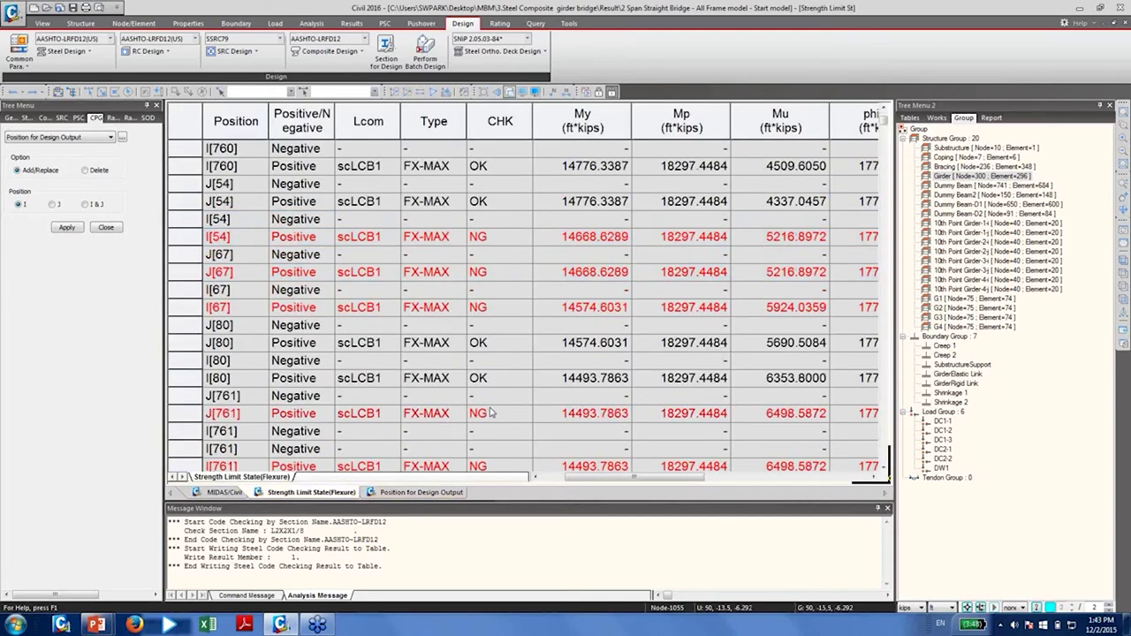
{"action": "scroll", "coordinate": [493, 412], "scroll_direction": "down", "scroll_amount": 10}
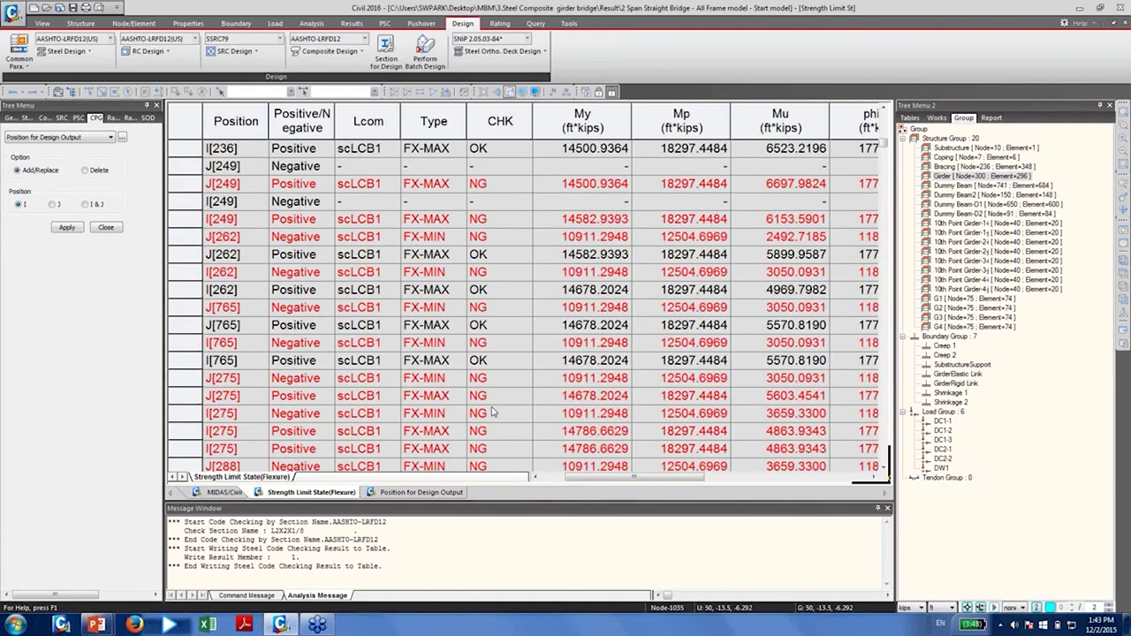
{"action": "scroll", "coordinate": [492, 413], "scroll_direction": "up", "scroll_amount": 5}
{"action": "scroll", "coordinate": [493, 413], "scroll_direction": "up", "scroll_amount": 20}
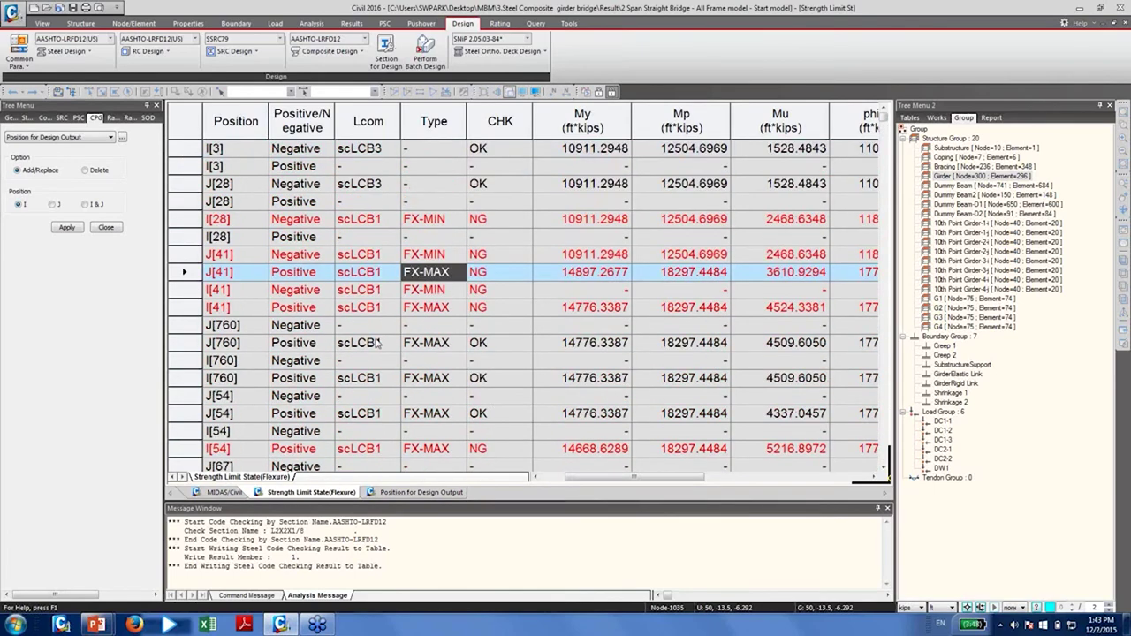
{"action": "left_click", "coordinate": [420, 493]}
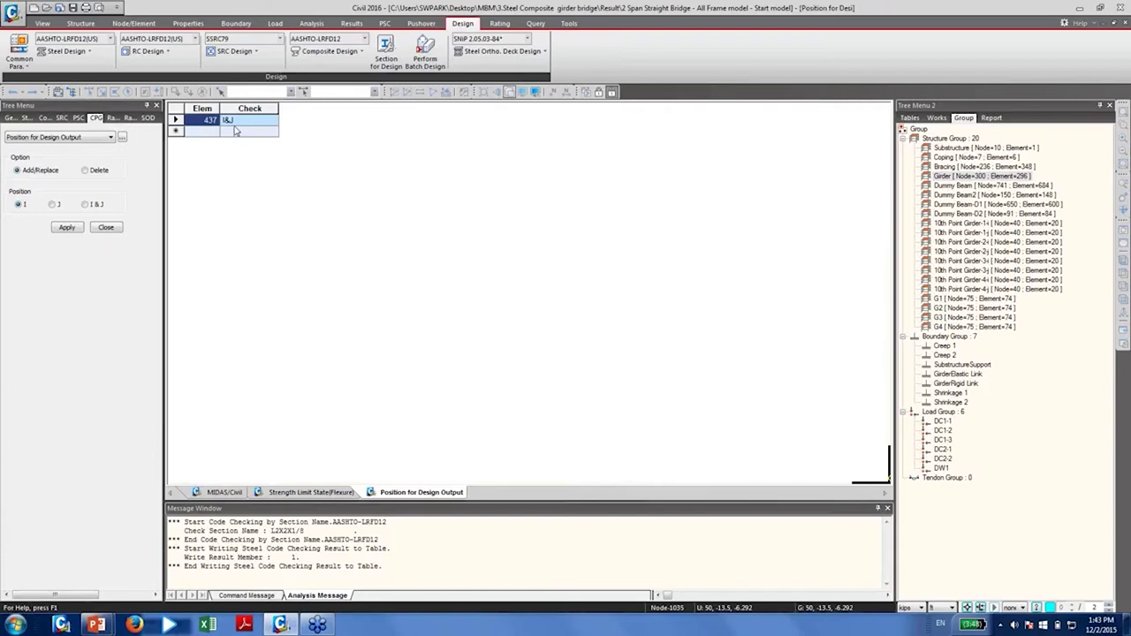
Return from the Position for Design Output table to the model view and reopen the Position for Design Output settings
{"action": "left_click", "coordinate": [205, 124]}
{"action": "left_click", "coordinate": [107, 229]}
{"action": "left_click", "coordinate": [223, 493]}
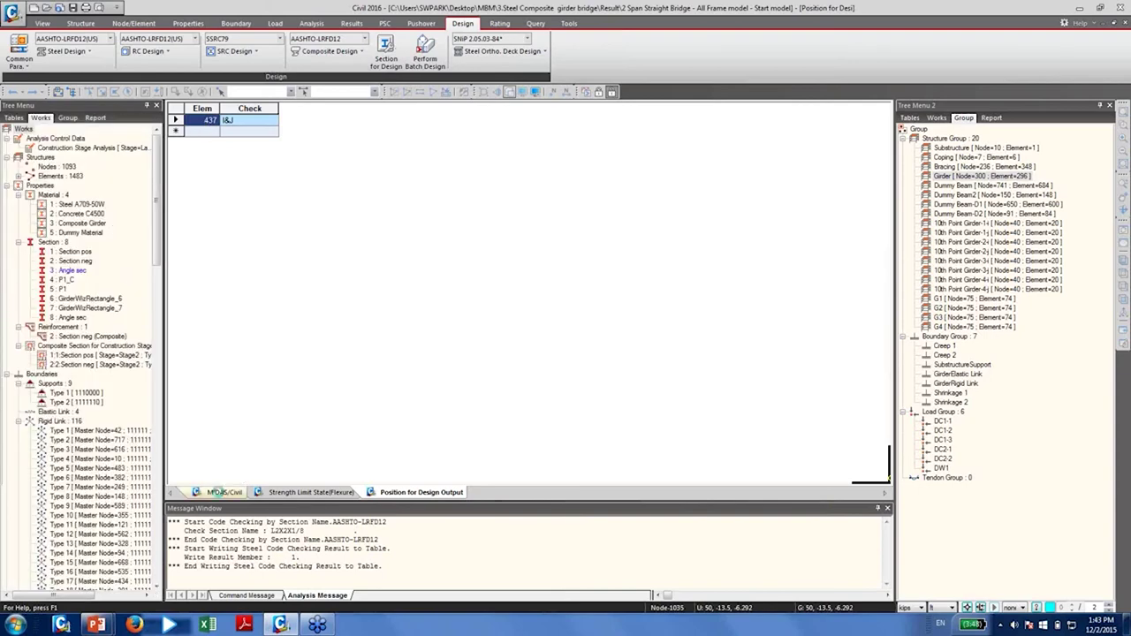
{"action": "left_click", "coordinate": [330, 51]}
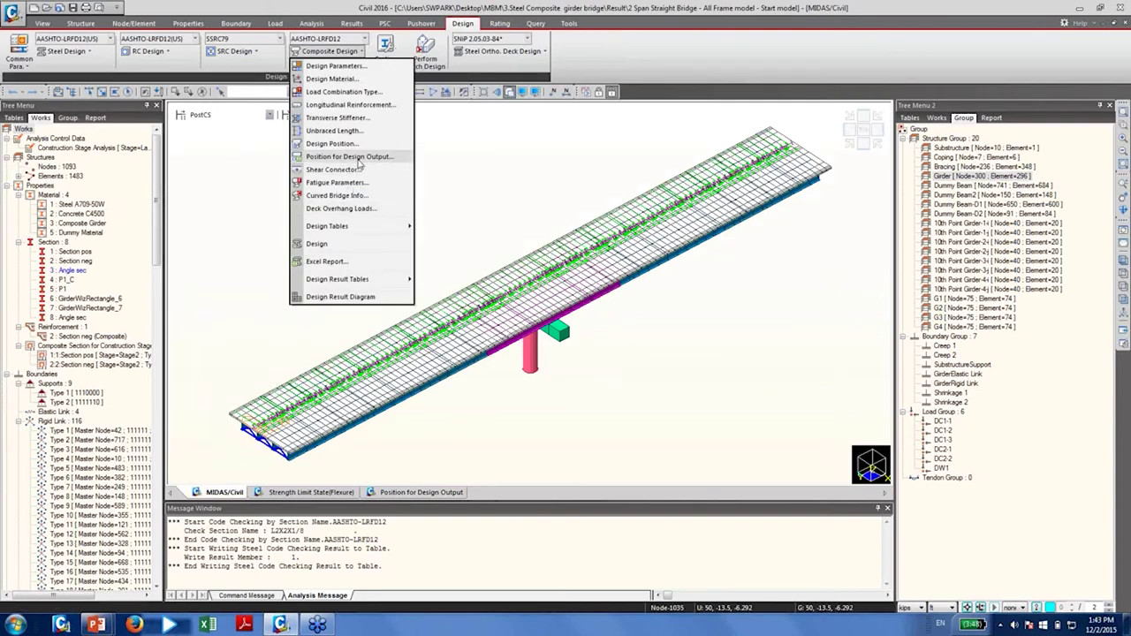
{"action": "left_click", "coordinate": [358, 164]}
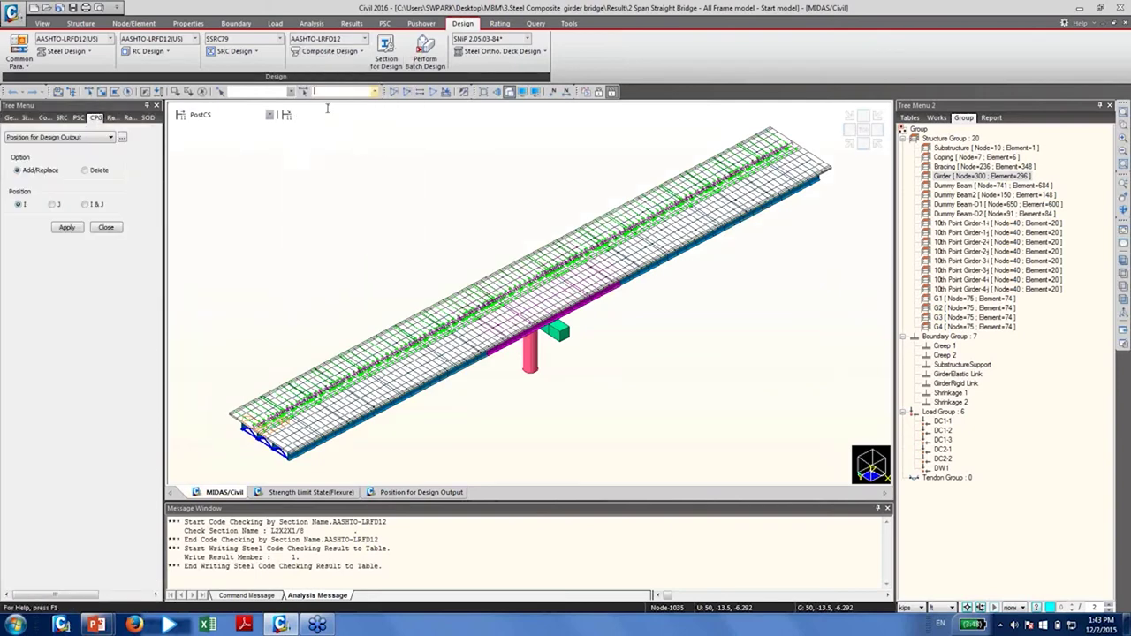
Select element 437 in the model by its number and find the matching girder element
{"action": "type", "text": "437"}
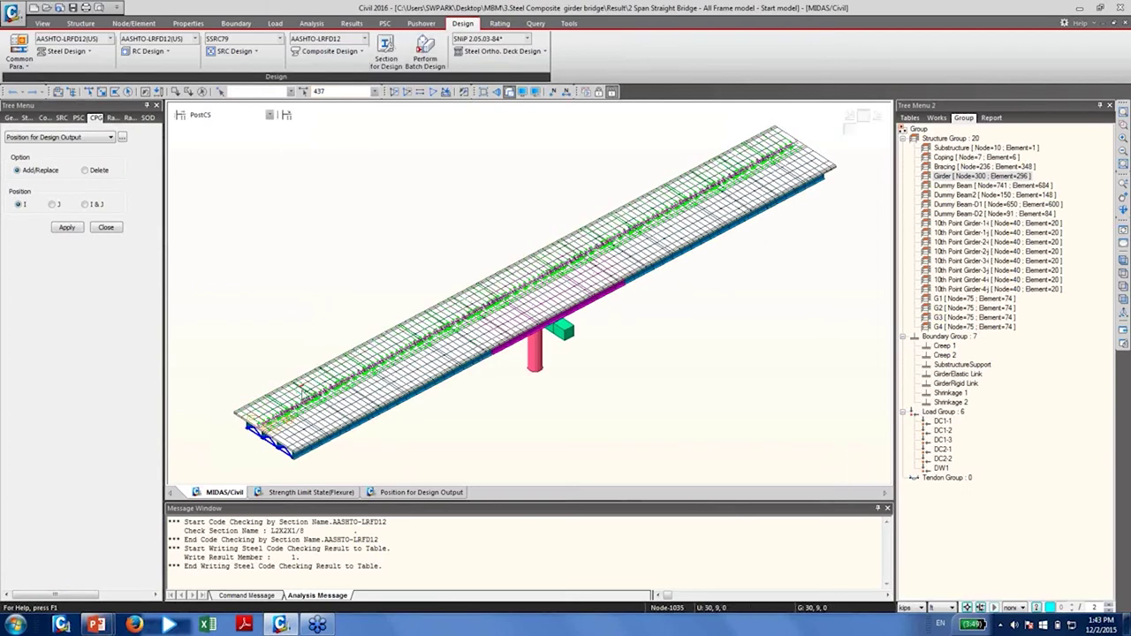
{"action": "scroll", "coordinate": [248, 351], "scroll_direction": "down", "scroll_amount": 2}
{"action": "scroll", "coordinate": [248, 352], "scroll_direction": "up", "scroll_amount": 4}
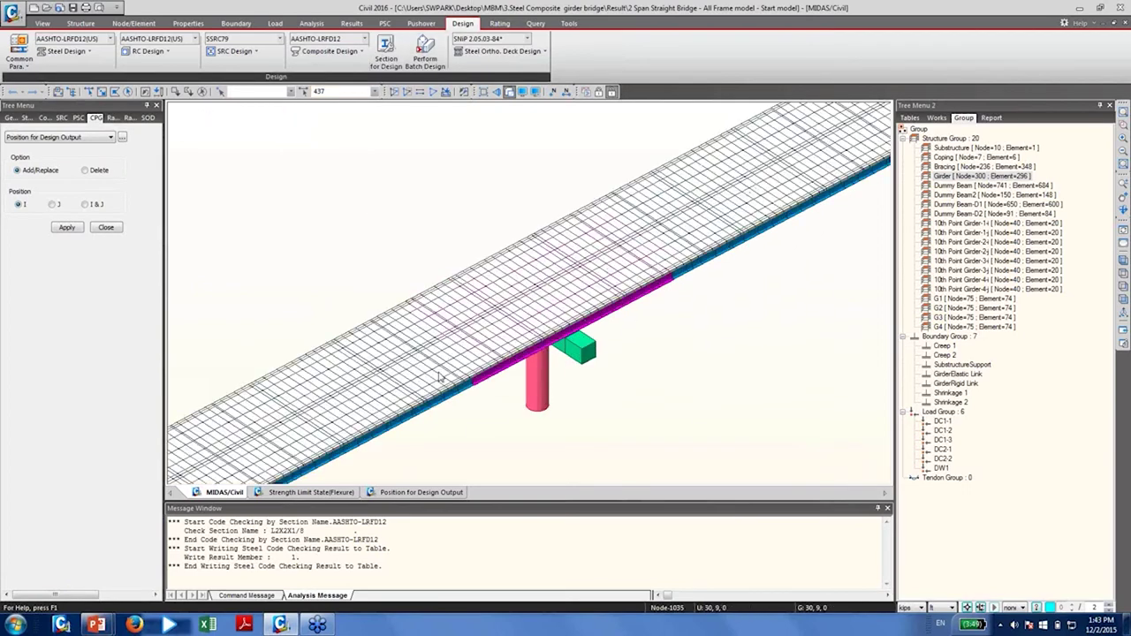
{"action": "middle_click_drag", "start_coordinate": [276, 393], "coordinate": [463, 354]}
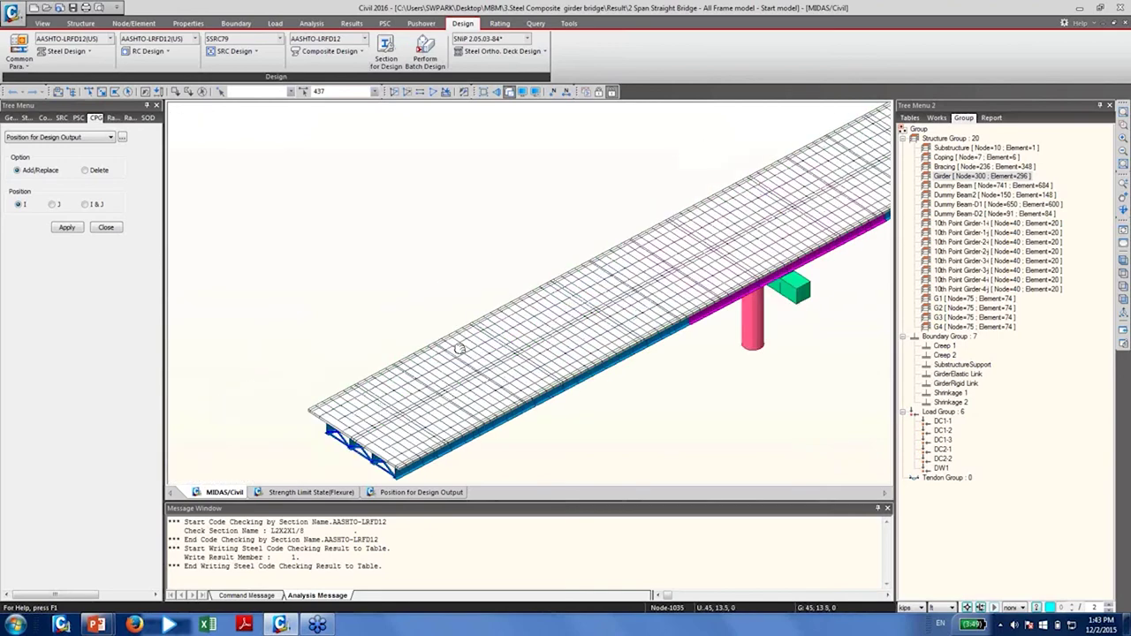
{"action": "scroll", "coordinate": [407, 369], "scroll_direction": "up", "scroll_amount": 5}
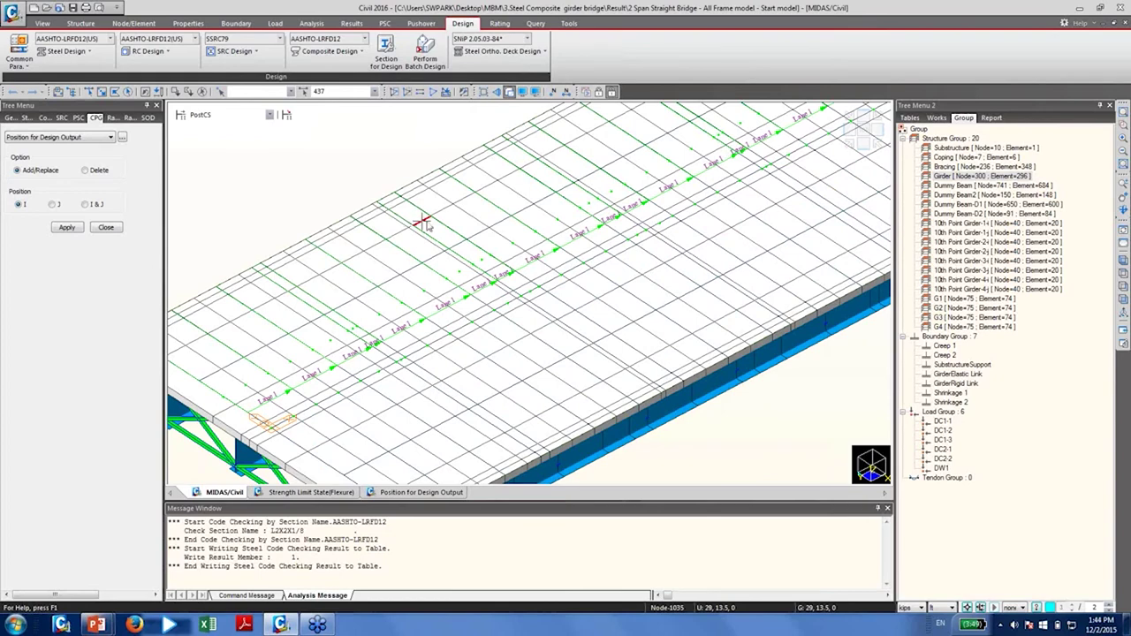
{"action": "left_click", "coordinate": [424, 220]}
Generate the composite design Excel report as a new file named 2 Span Straight Bridge - All Frame model - Start model, in US units
{"action": "left_click", "coordinate": [329, 51]}
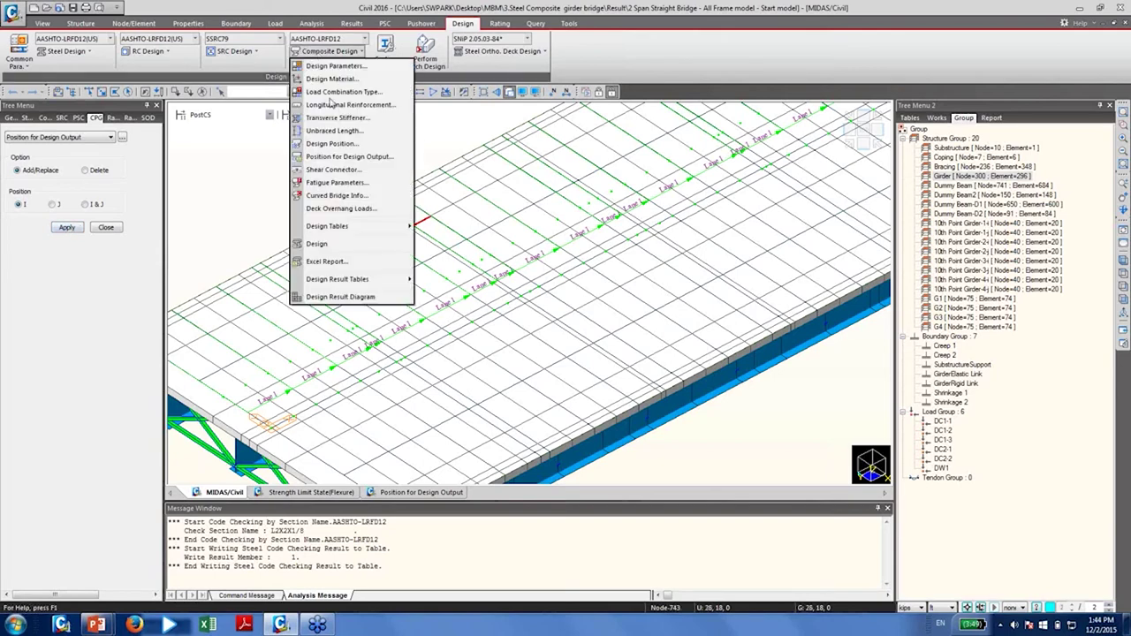
{"action": "left_click", "coordinate": [364, 262]}
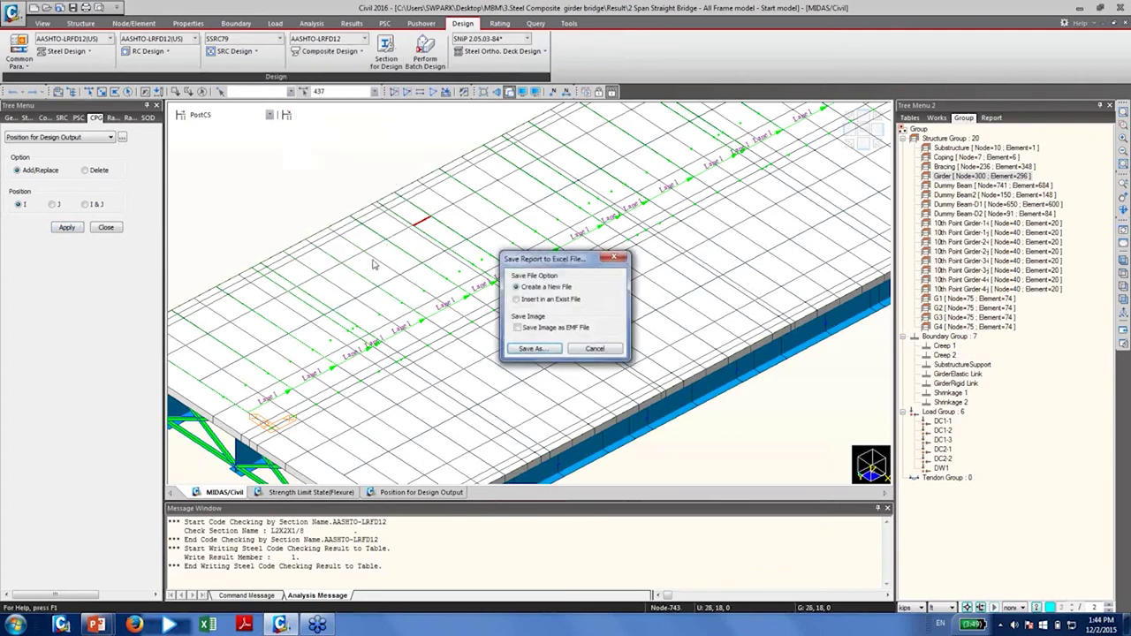
{"action": "left_click", "coordinate": [533, 350]}
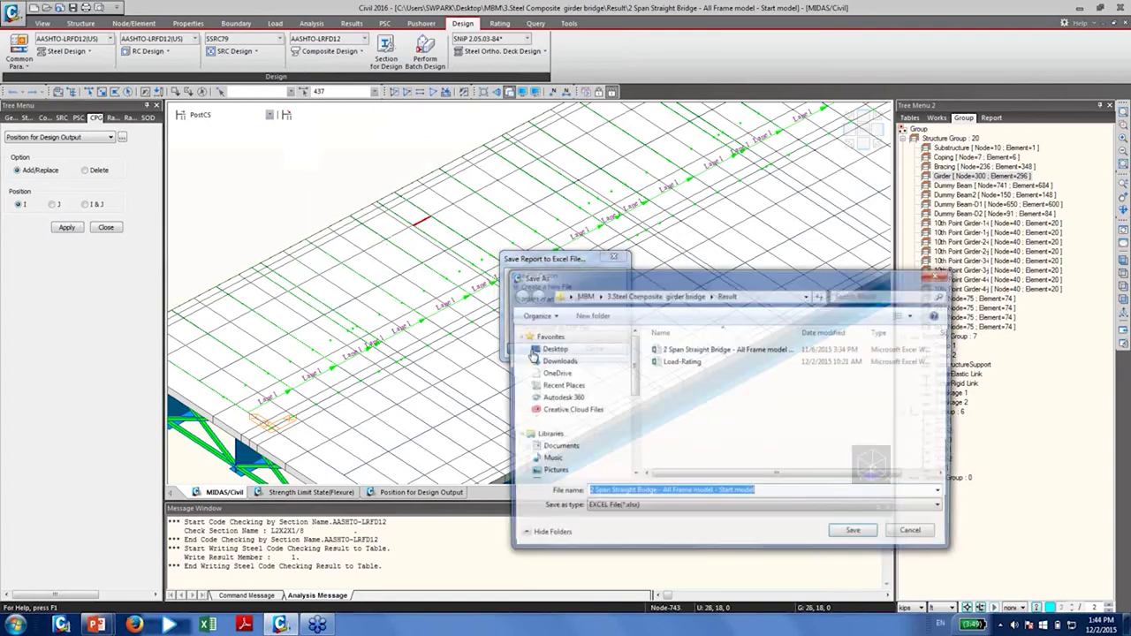
{"action": "left_click", "coordinate": [852, 536]}
{"action": "left_click", "coordinate": [624, 315]}
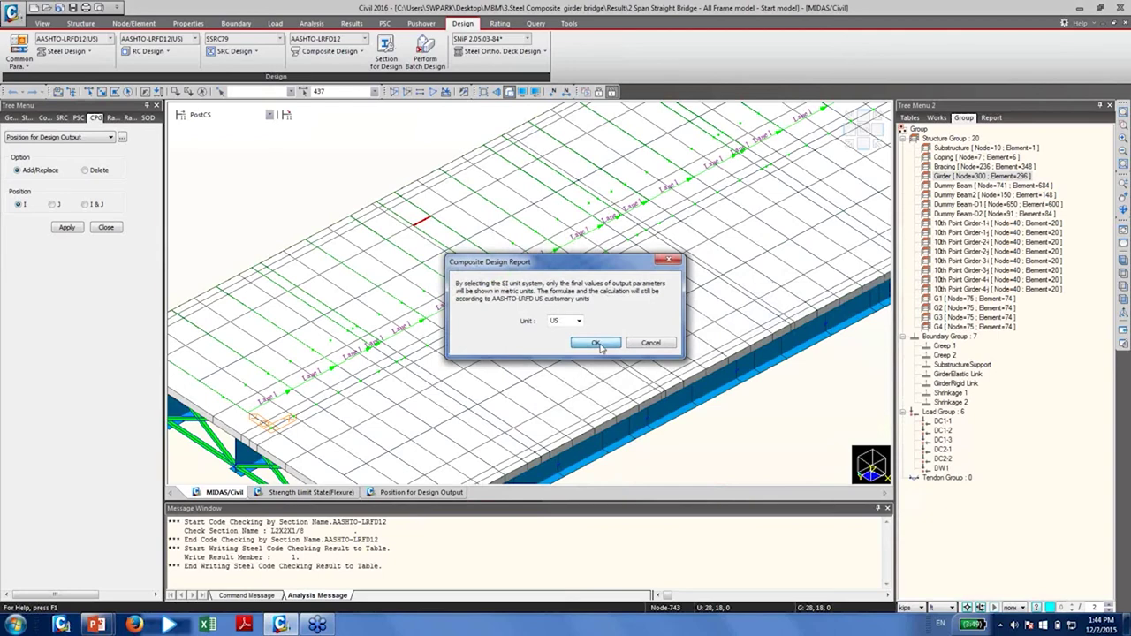
{"action": "left_click", "coordinate": [570, 320]}
{"action": "left_click", "coordinate": [596, 344]}
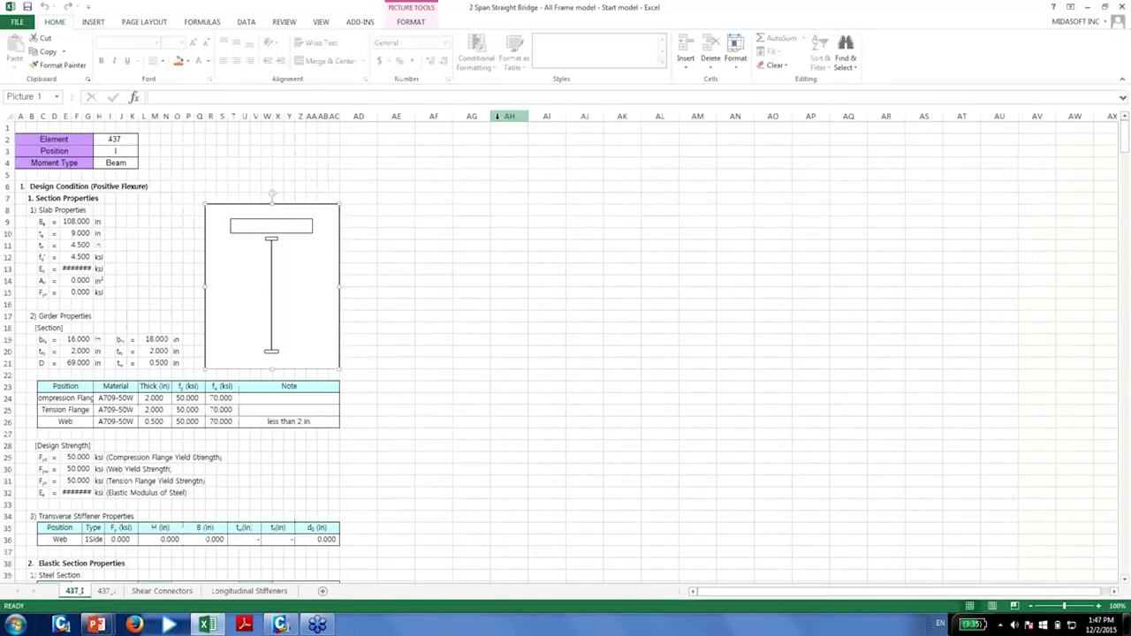
Deselect the section picture on the 437_I report sheet and widen column G so its values fit
{"action": "left_click", "coordinate": [142, 316]}
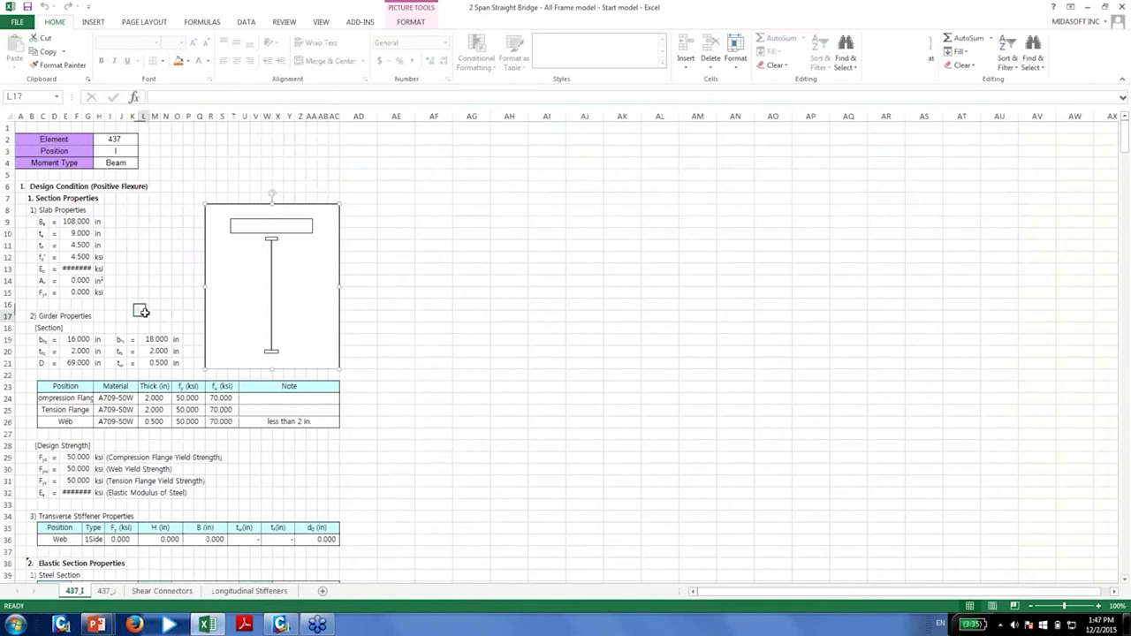
{"action": "left_click", "coordinate": [99, 244]}
{"action": "left_click_drag", "start_coordinate": [93, 116], "coordinate": [107, 116]}
{"action": "left_click", "coordinate": [137, 245]}
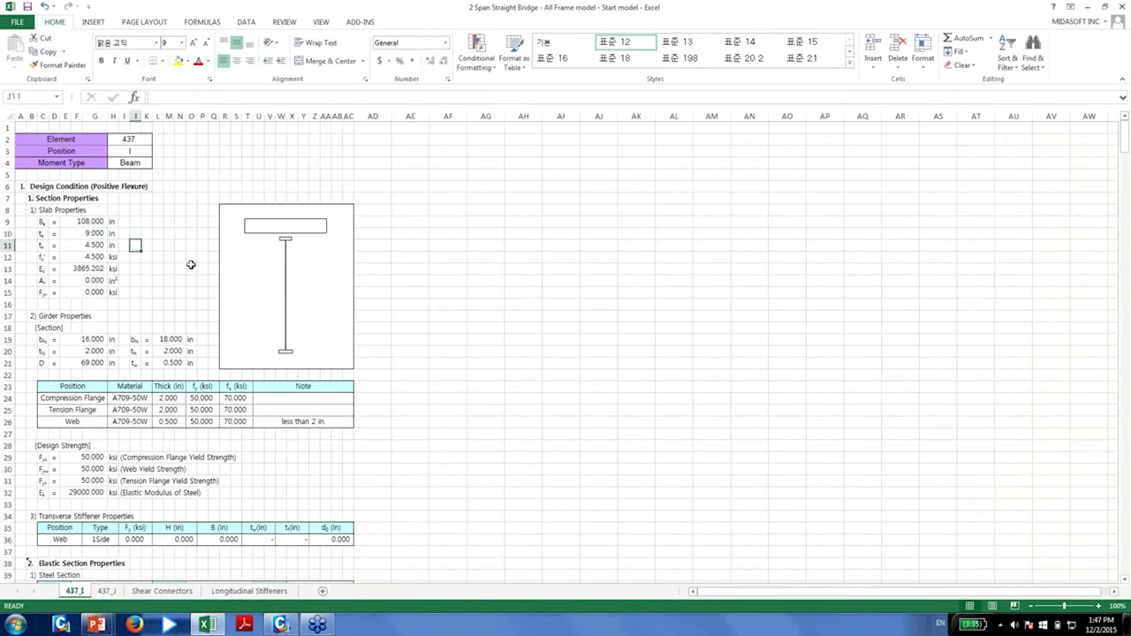
Examine the slab thickness value, the short-term composite section properties and the web proportions check on the 437_I sheet
{"action": "left_click", "coordinate": [95, 247]}
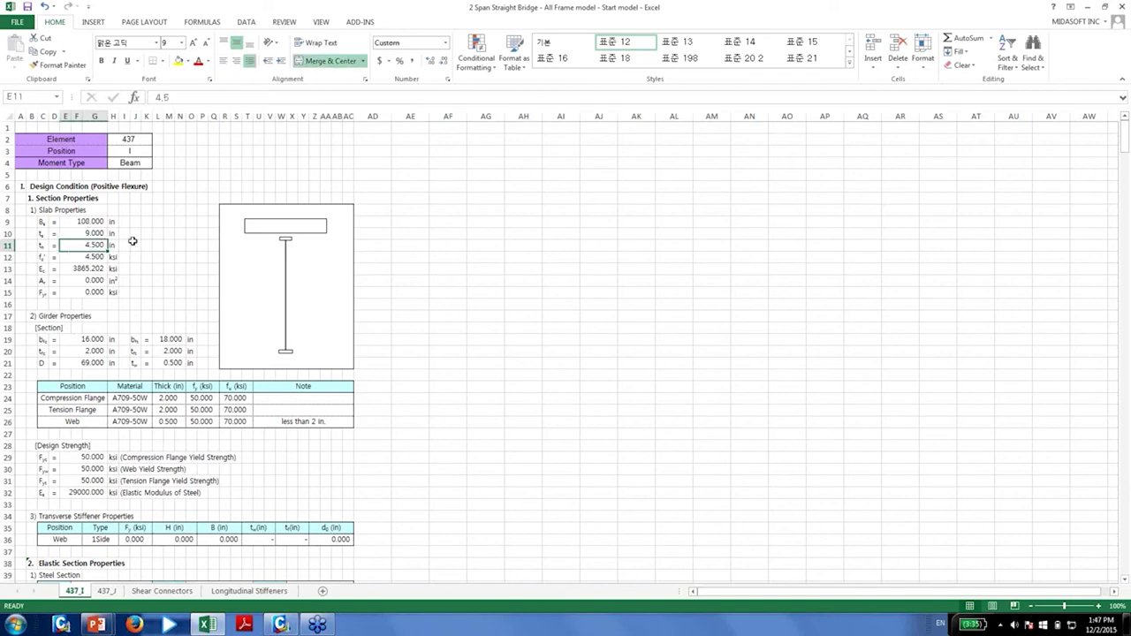
{"action": "left_click", "coordinate": [135, 245]}
{"action": "scroll", "coordinate": [169, 257], "scroll_direction": "down", "scroll_amount": 19}
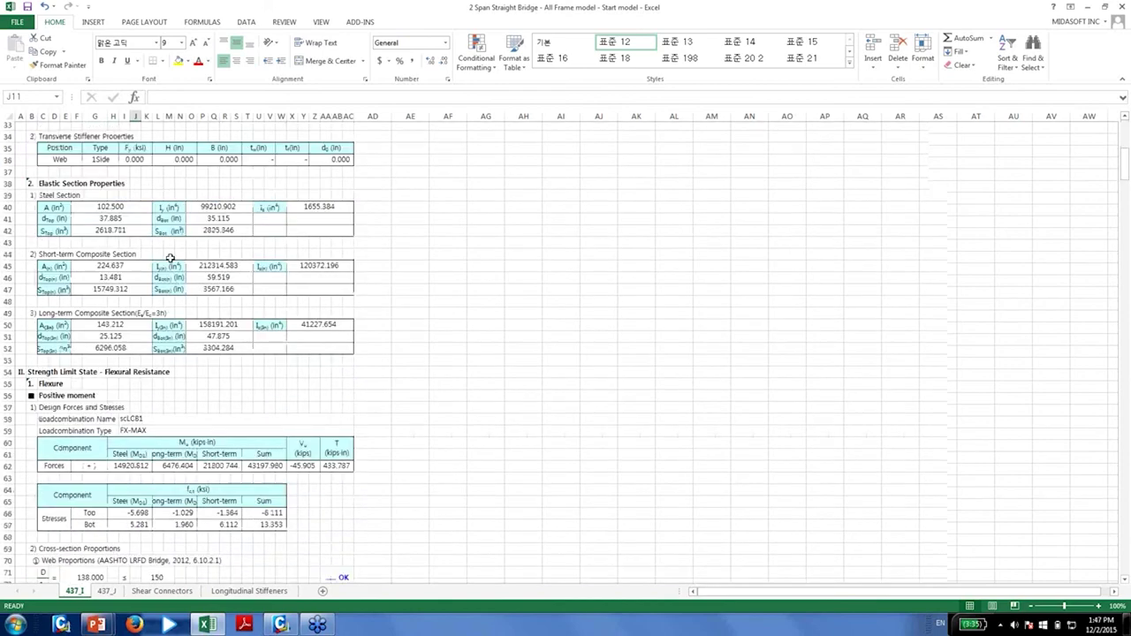
{"action": "left_click_drag", "start_coordinate": [37, 268], "coordinate": [209, 292]}
{"action": "left_click", "coordinate": [334, 287]}
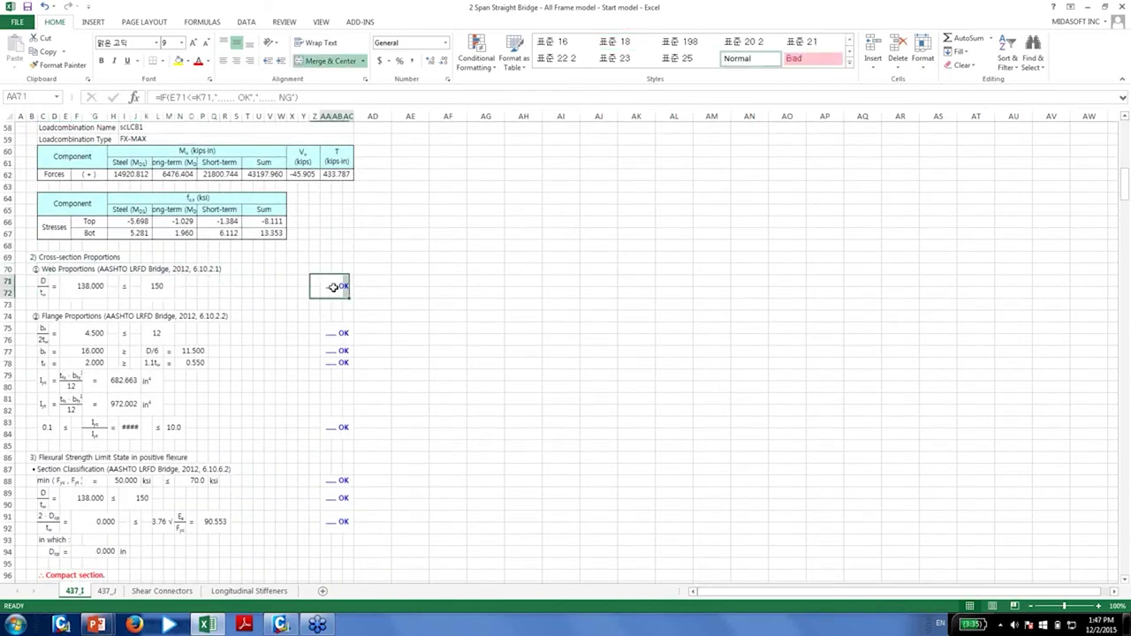
{"action": "left_click_drag", "start_coordinate": [44, 286], "coordinate": [202, 293]}
{"action": "left_click", "coordinate": [212, 292]}
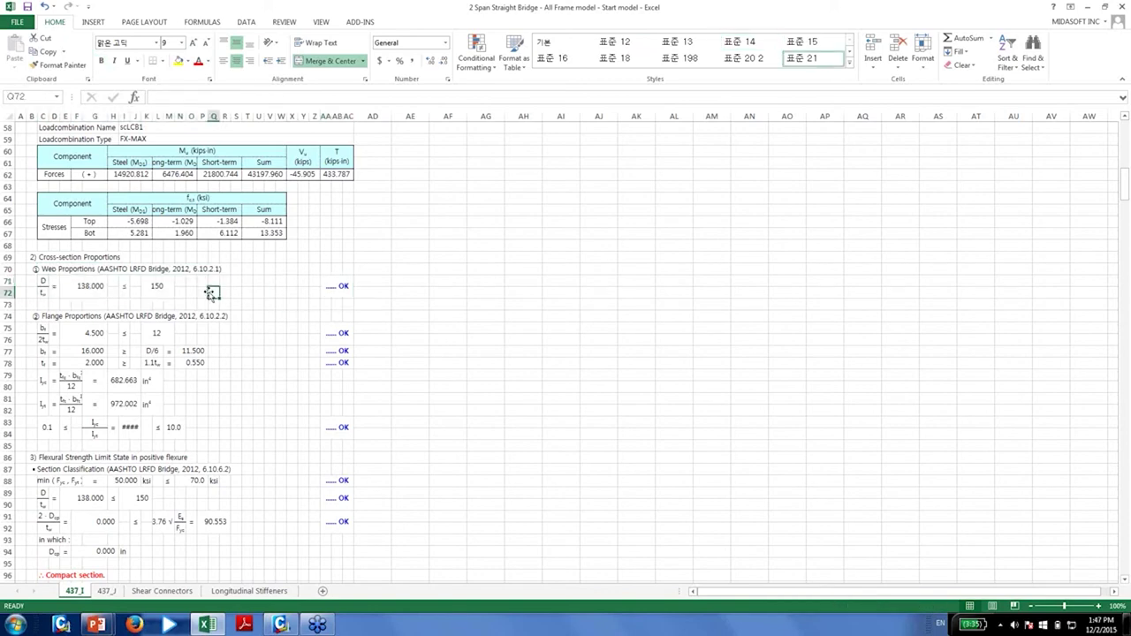
Review the plastic and yield moment calculations, the flange lateral bending stress check and the following flexural checks in the 437_I report
{"action": "scroll", "coordinate": [209, 294], "scroll_direction": "down", "scroll_amount": 6}
{"action": "scroll", "coordinate": [209, 294], "scroll_direction": "down", "scroll_amount": 9}
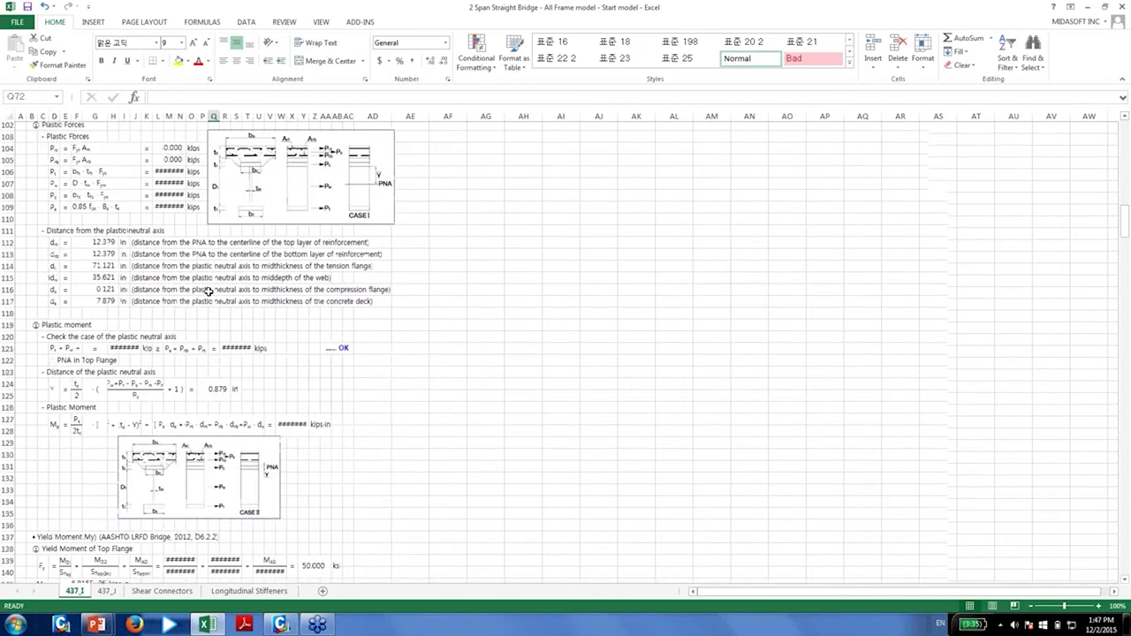
{"action": "scroll", "coordinate": [209, 293], "scroll_direction": "down", "scroll_amount": 12}
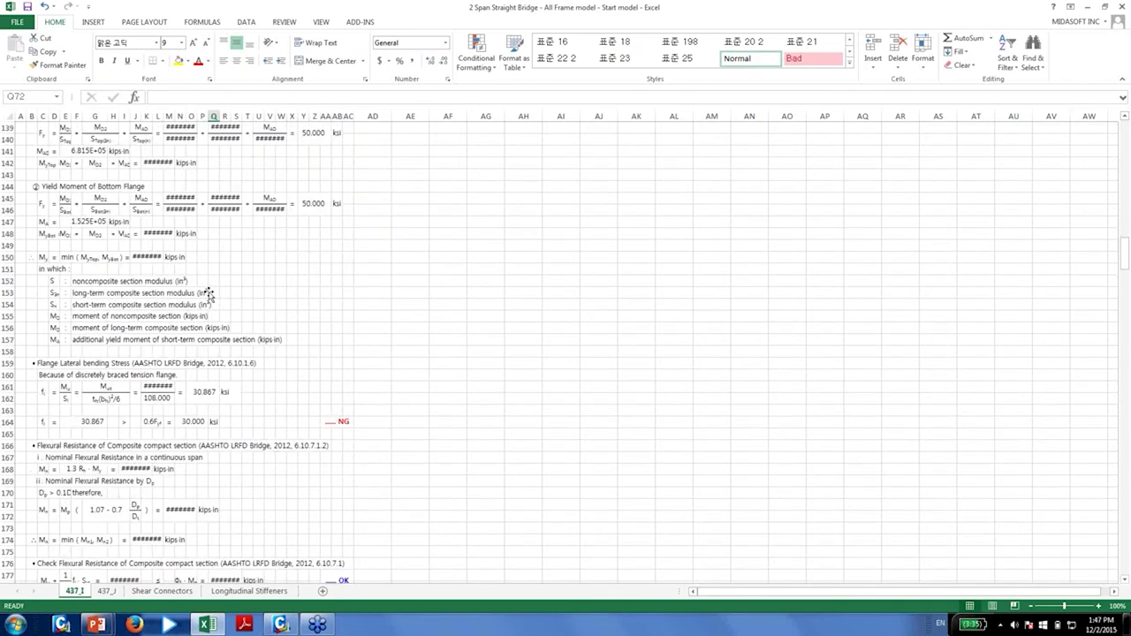
{"action": "scroll", "coordinate": [209, 292], "scroll_direction": "down", "scroll_amount": 4}
{"action": "left_click_drag", "start_coordinate": [43, 280], "coordinate": [269, 291]}
{"action": "left_click_drag", "start_coordinate": [348, 296], "coordinate": [352, 281]}
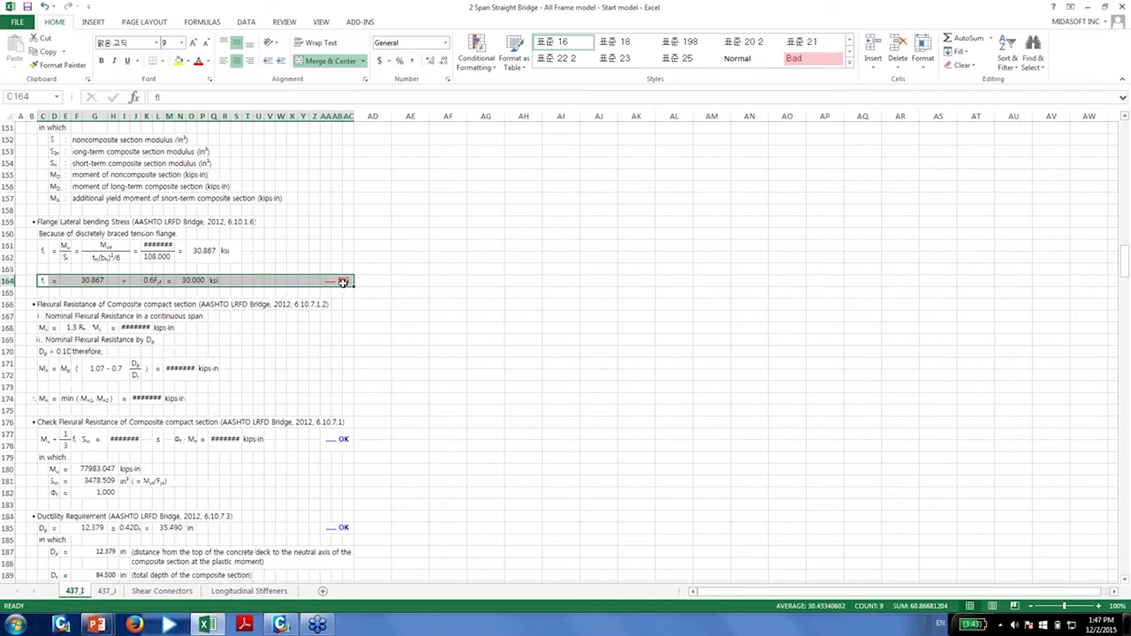
{"action": "left_click", "coordinate": [44, 281]}
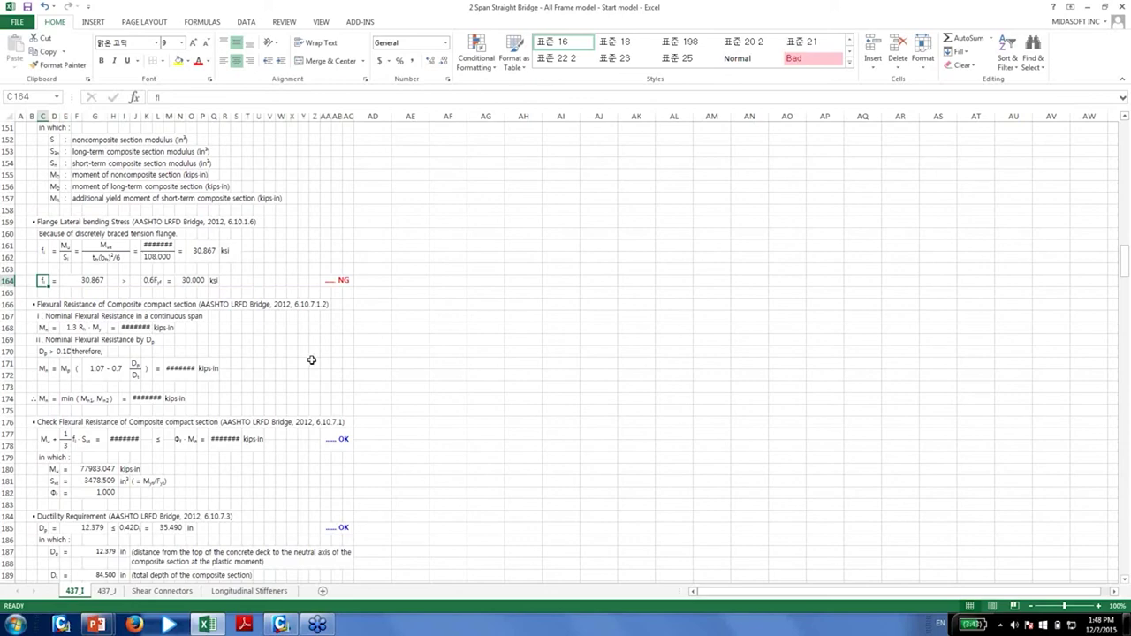
{"action": "scroll", "coordinate": [305, 351], "scroll_direction": "down", "scroll_amount": 13}
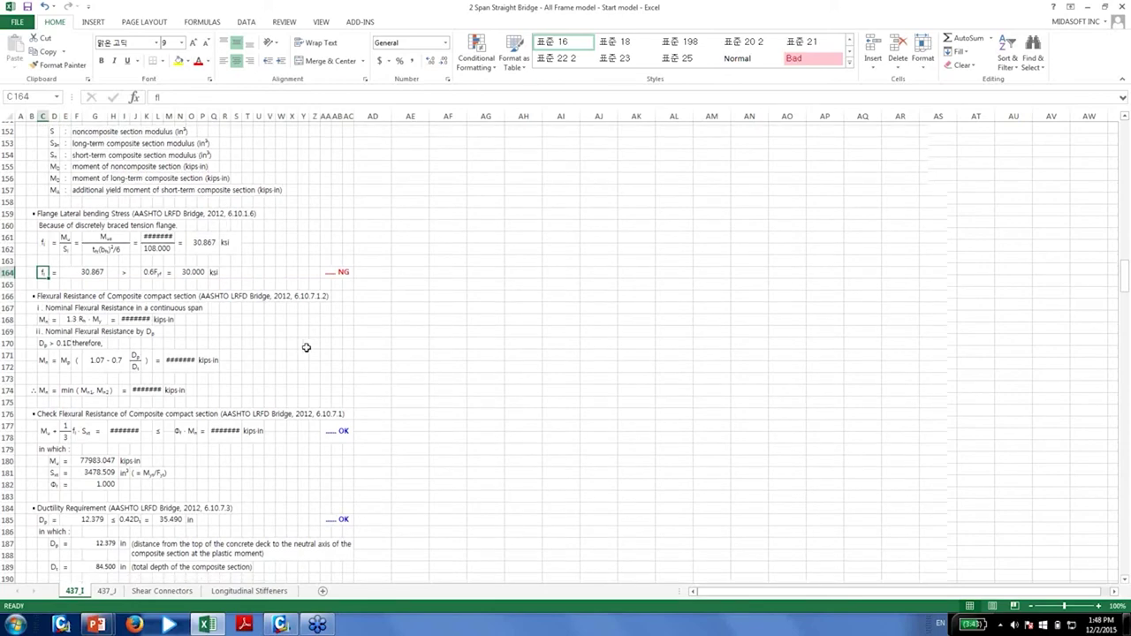
{"action": "scroll", "coordinate": [296, 287], "scroll_direction": "down", "scroll_amount": 7}
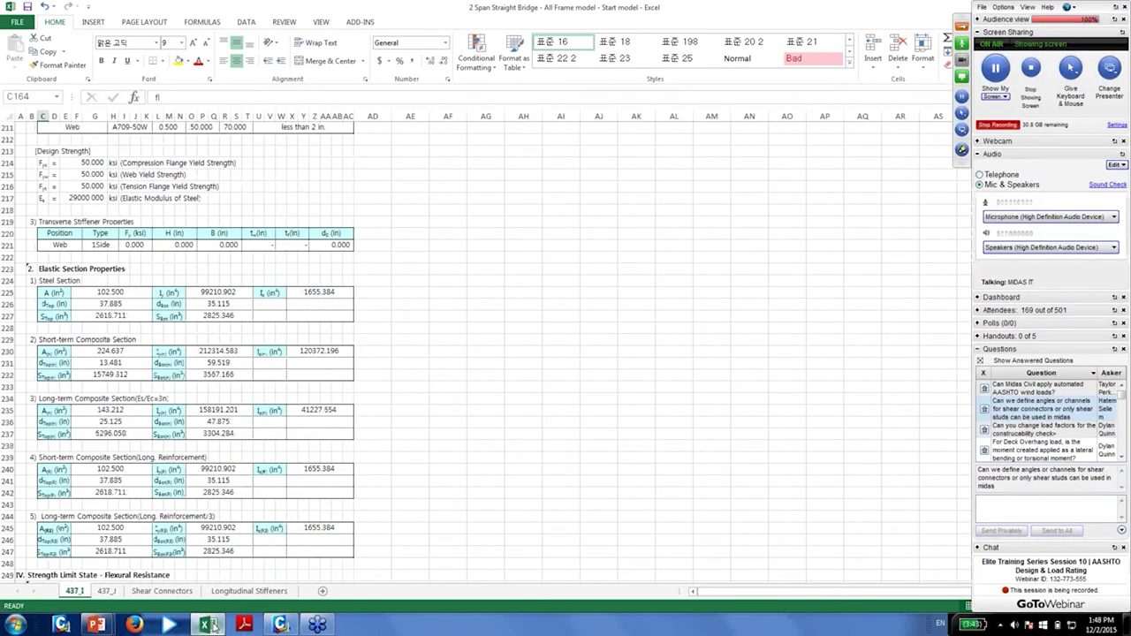
Switch from the Excel report back to midas Civil and look over the steel bridge rating commands
{"action": "left_click", "coordinate": [209, 624]}
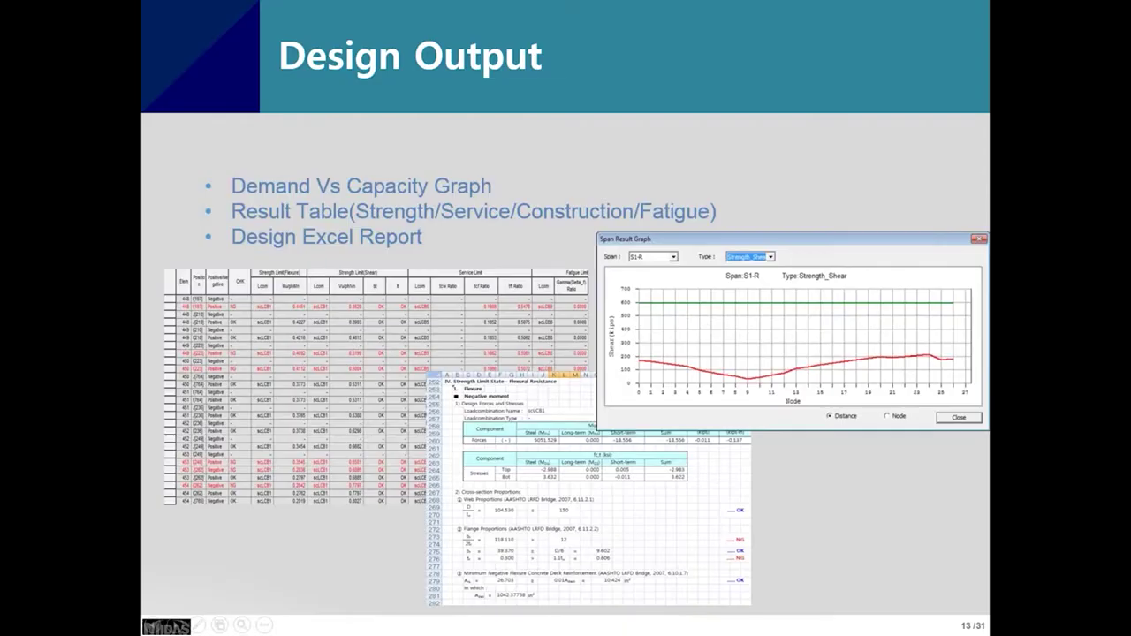
{"action": "left_click", "coordinate": [520, 353]}
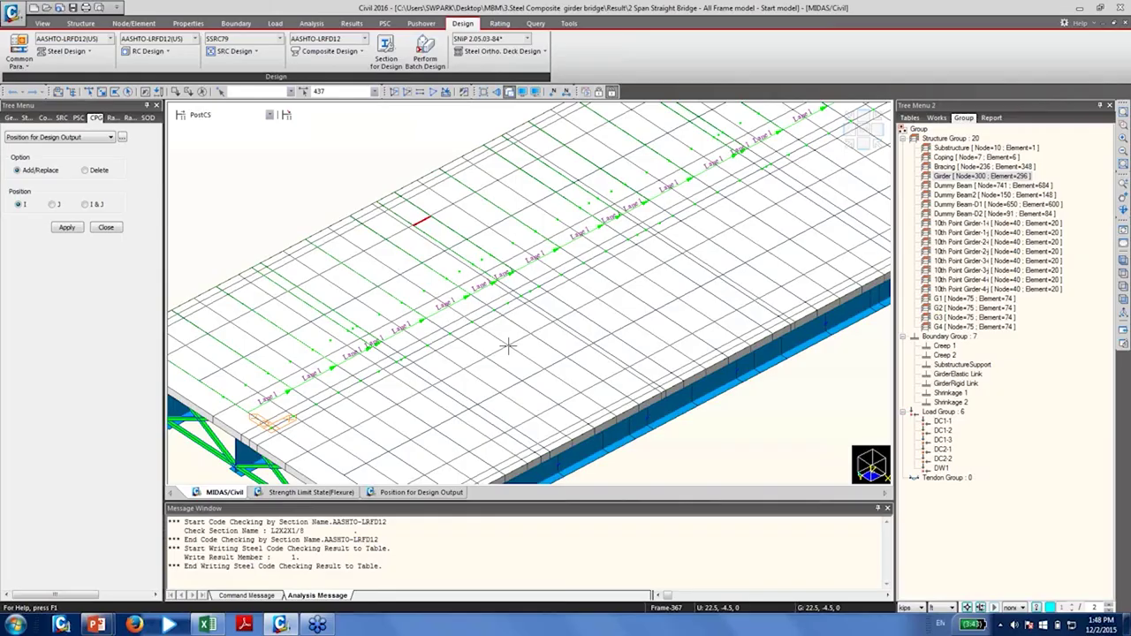
{"action": "left_click", "coordinate": [499, 28]}
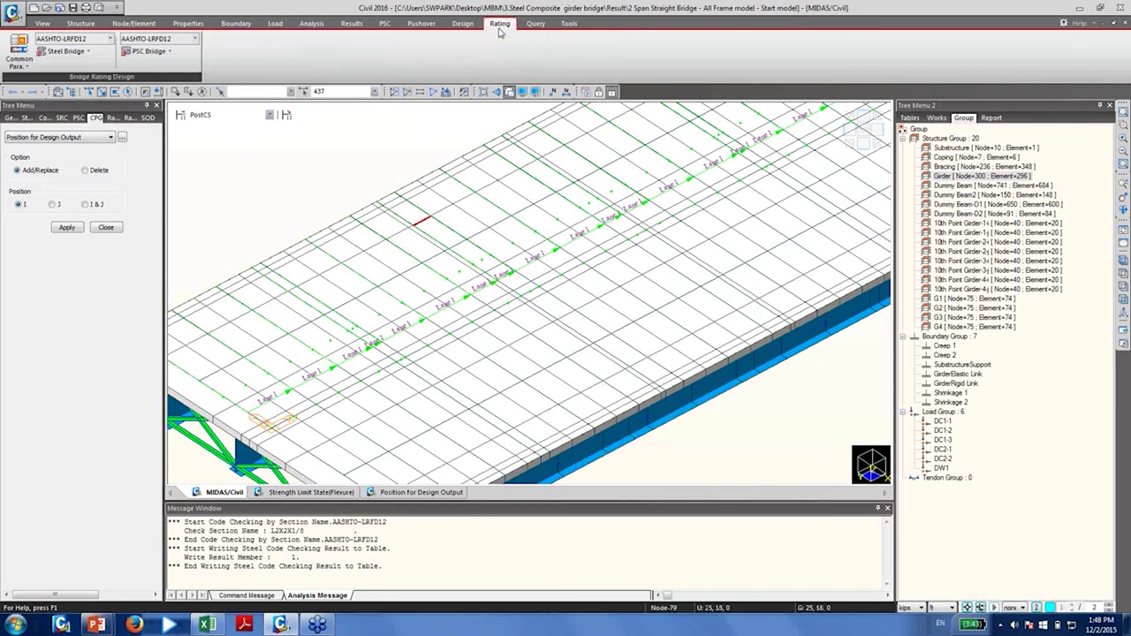
{"action": "left_click", "coordinate": [84, 55]}
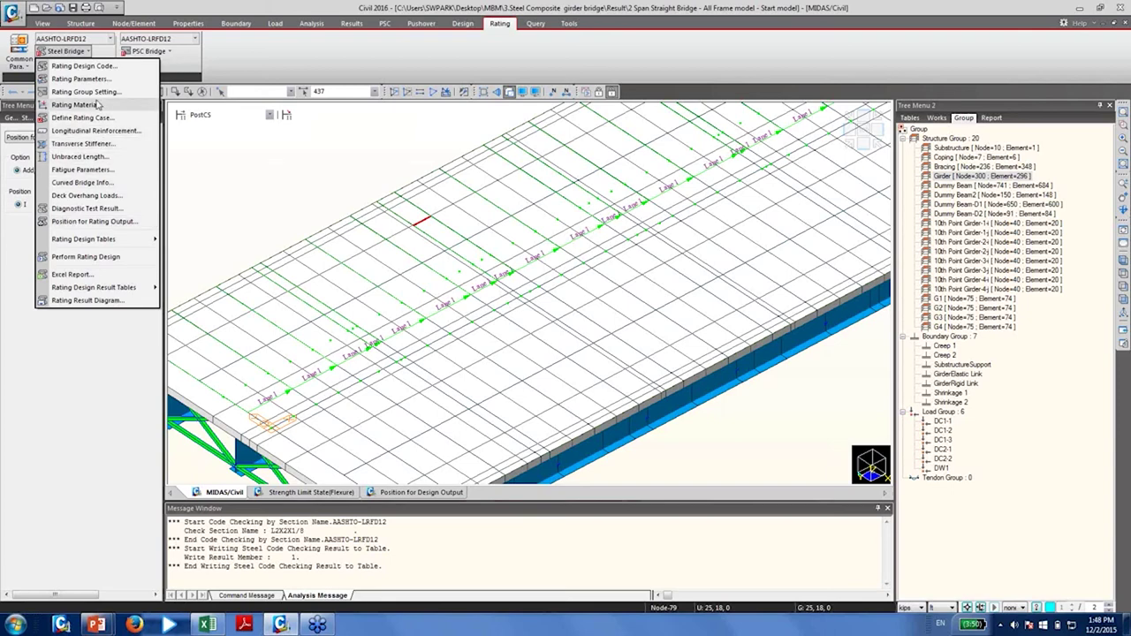
{"action": "left_click", "coordinate": [304, 55]}
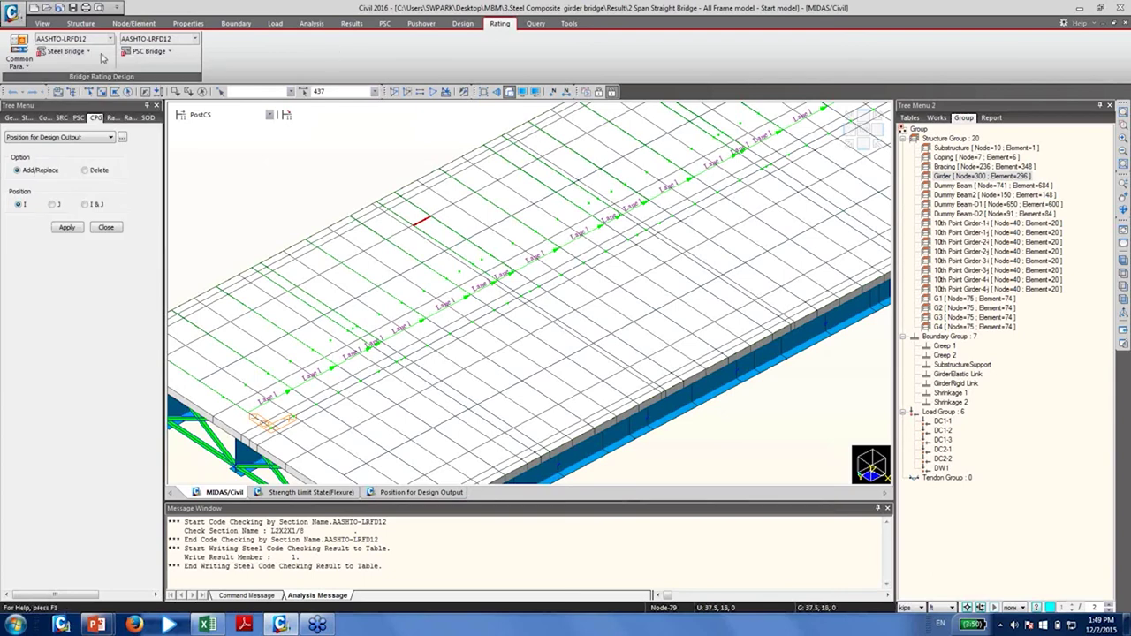
Assign the Girder group as bridge rating group with condition factor 1 and both I-End and J-End checked
{"action": "left_click", "coordinate": [71, 53]}
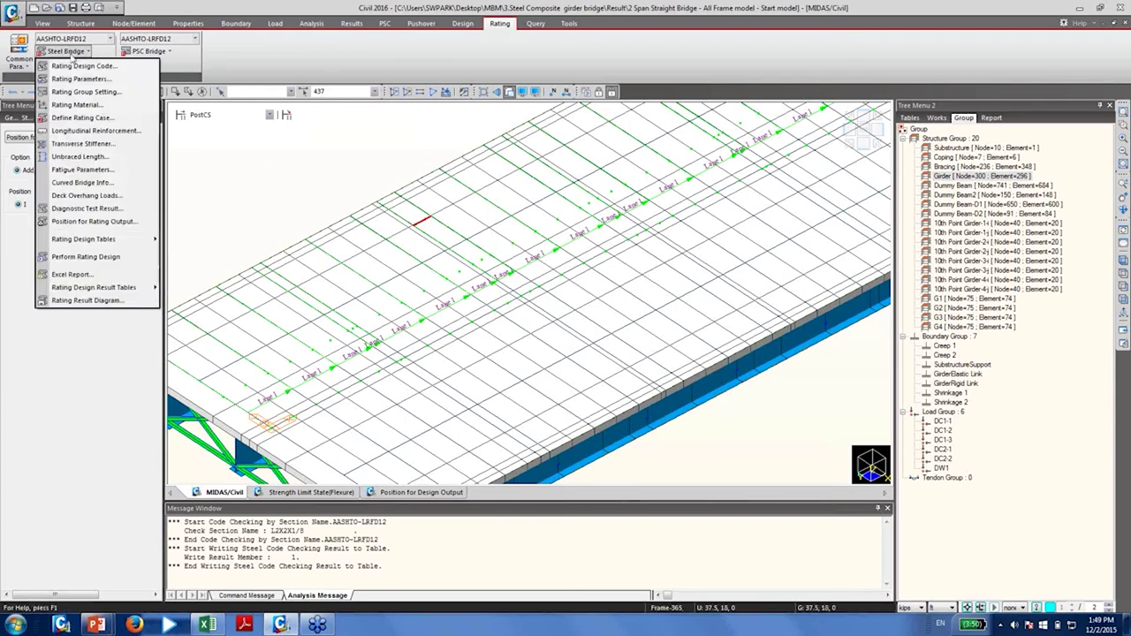
{"action": "left_click", "coordinate": [100, 92]}
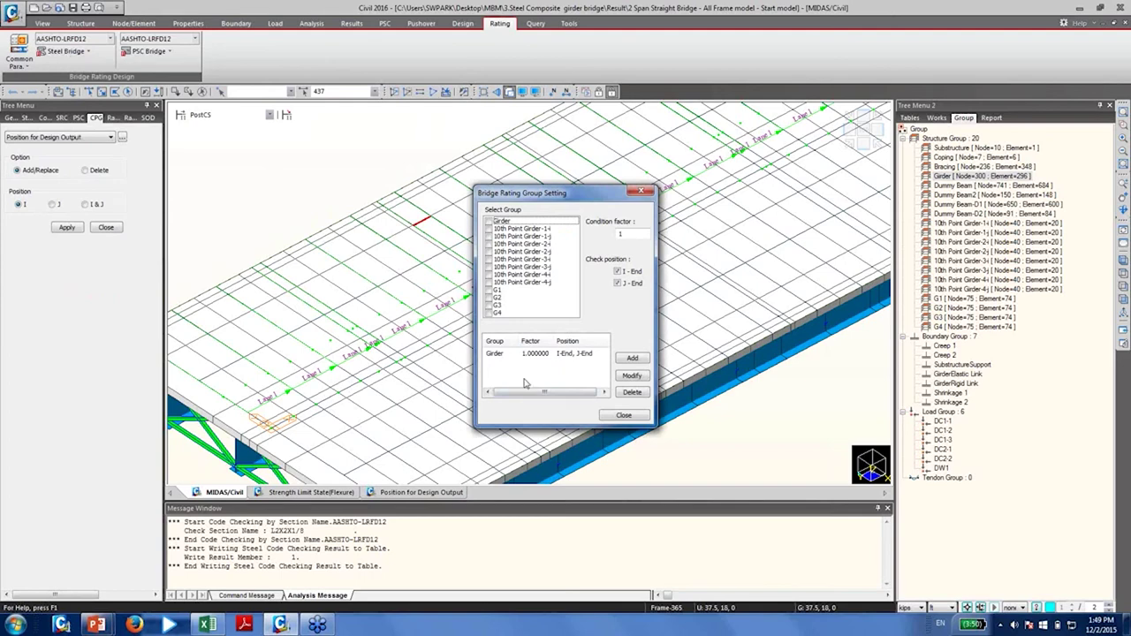
{"action": "key", "text": "space"}
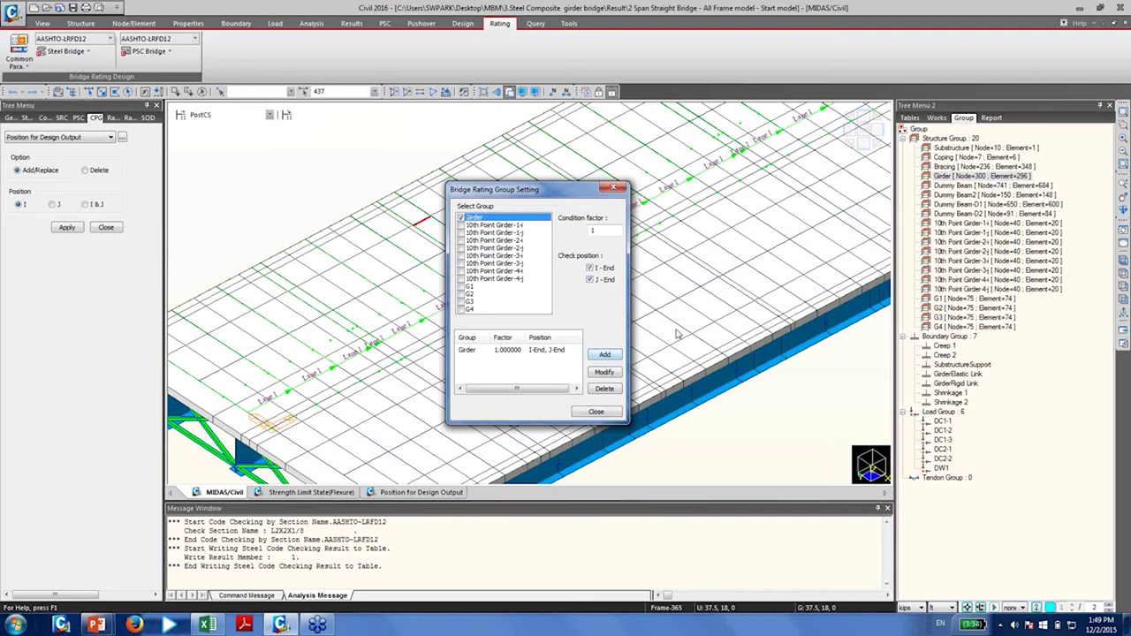
{"action": "left_click", "coordinate": [596, 411]}
Reopen the Bridge Rating Group Setting, review the Girder entry and close it
{"action": "left_click", "coordinate": [68, 51]}
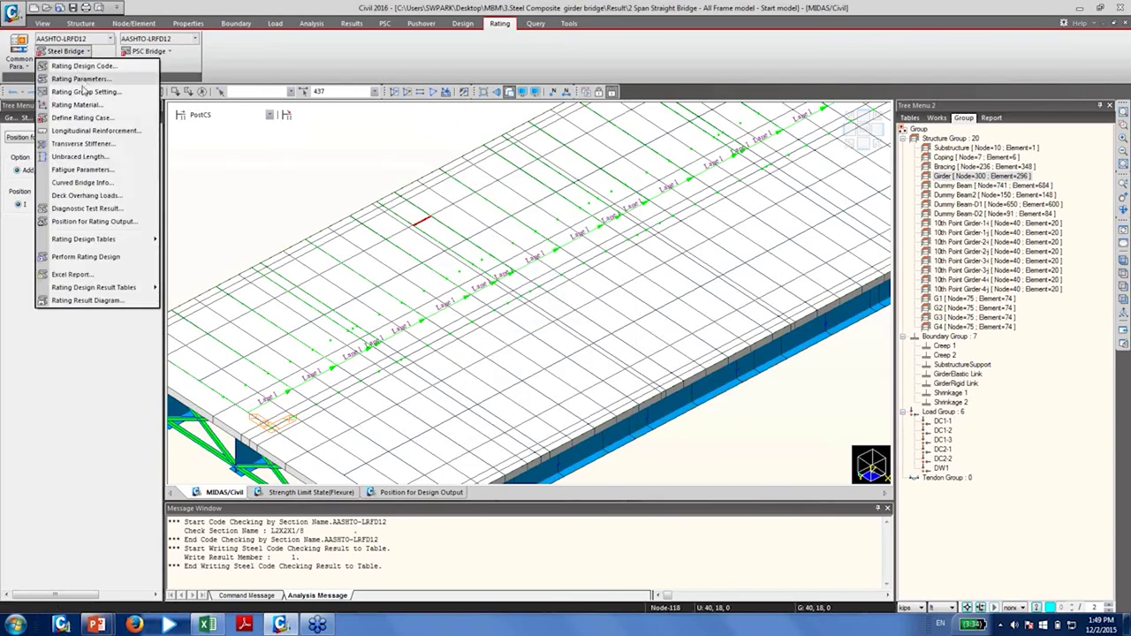
{"action": "left_click", "coordinate": [79, 92]}
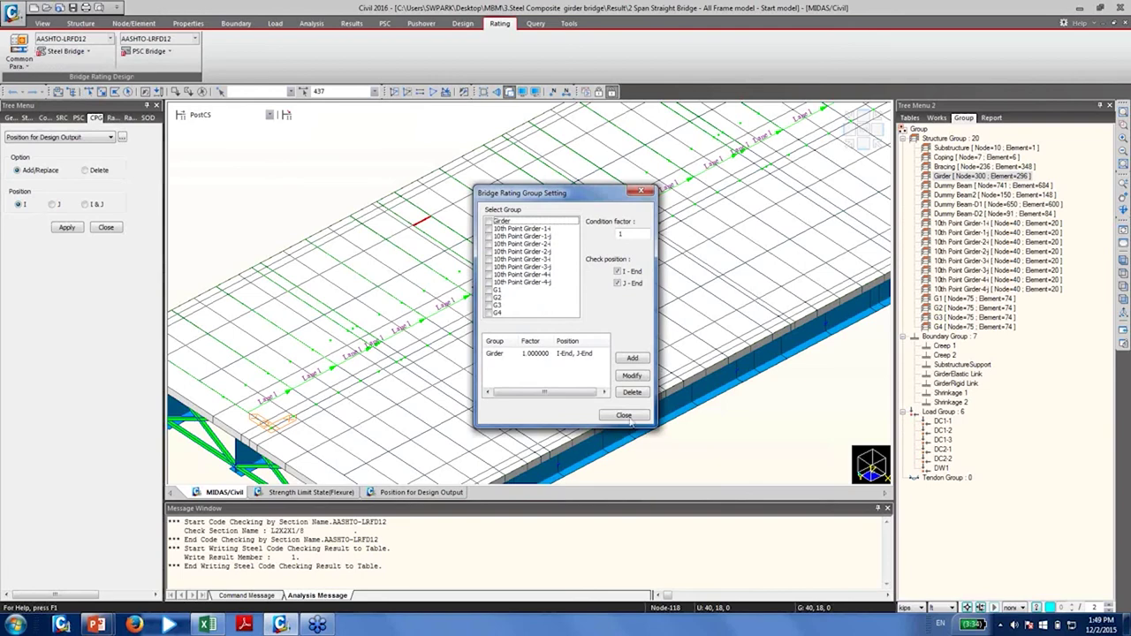
{"action": "left_click", "coordinate": [623, 419]}
Open the steel bridge Define Rating Case settings and examine the load types and the load cases available for DC (After)
{"action": "left_click", "coordinate": [78, 51]}
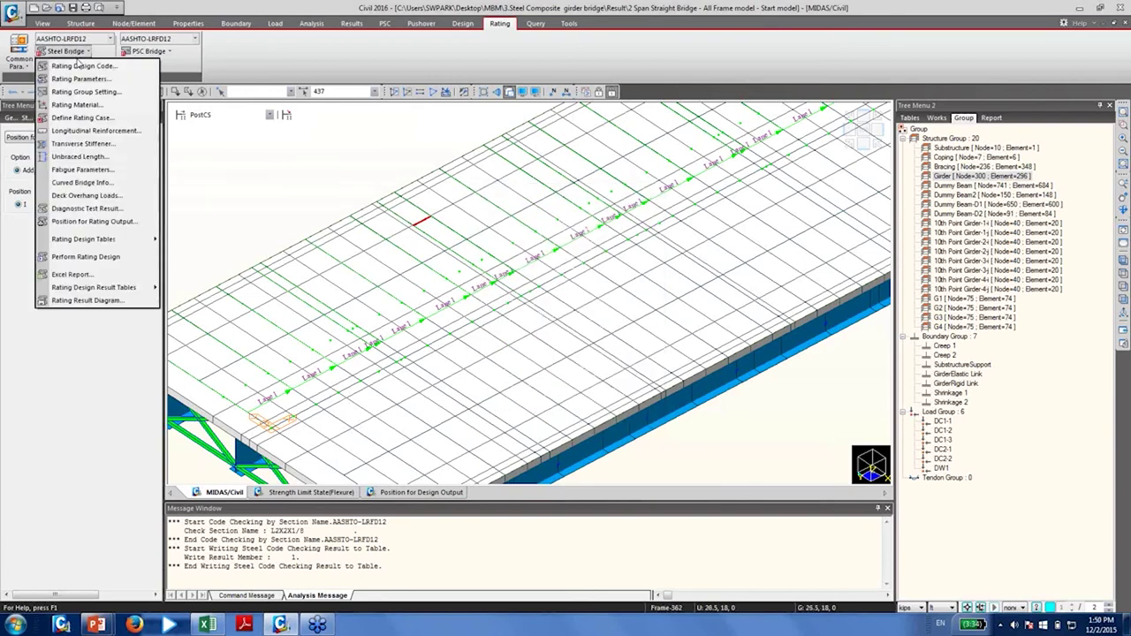
{"action": "left_click", "coordinate": [77, 117]}
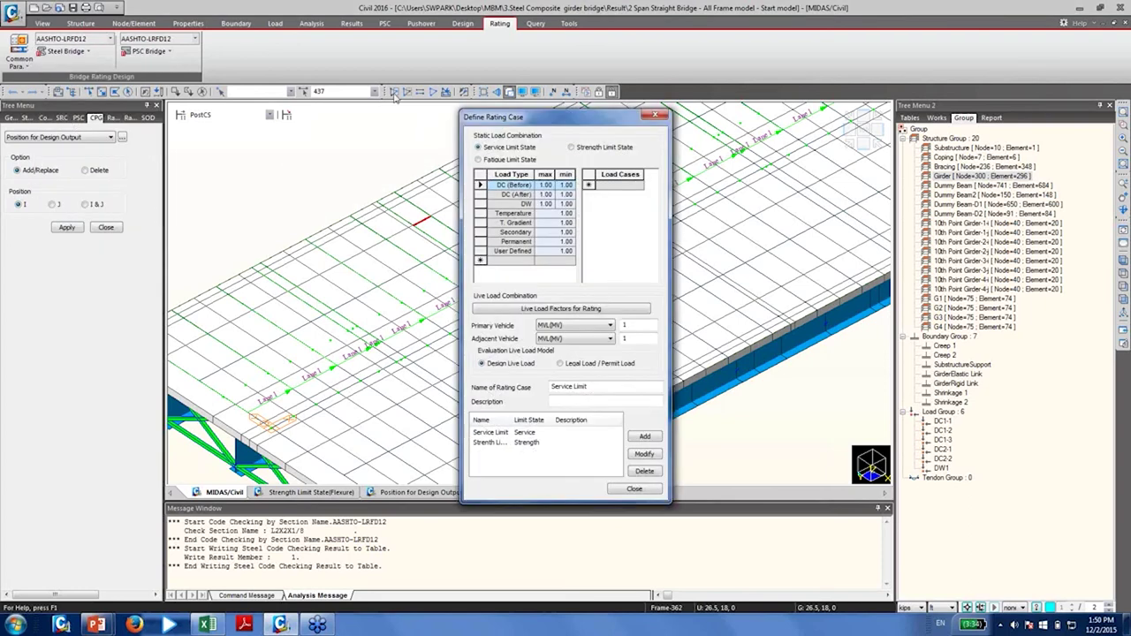
{"action": "left_click_drag", "start_coordinate": [541, 115], "coordinate": [254, 109]}
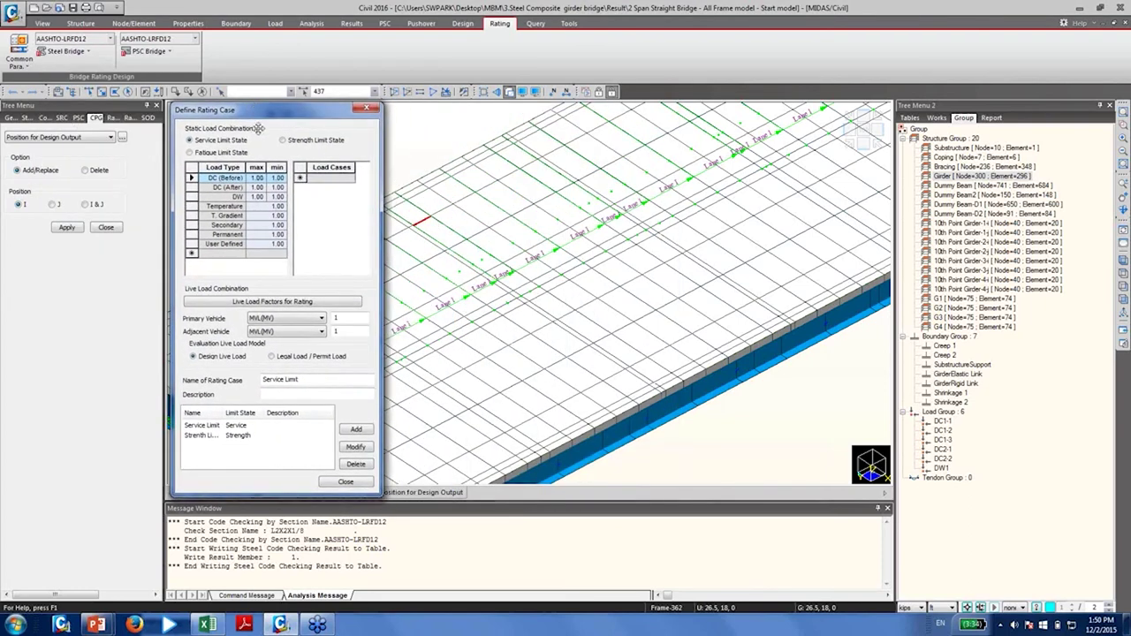
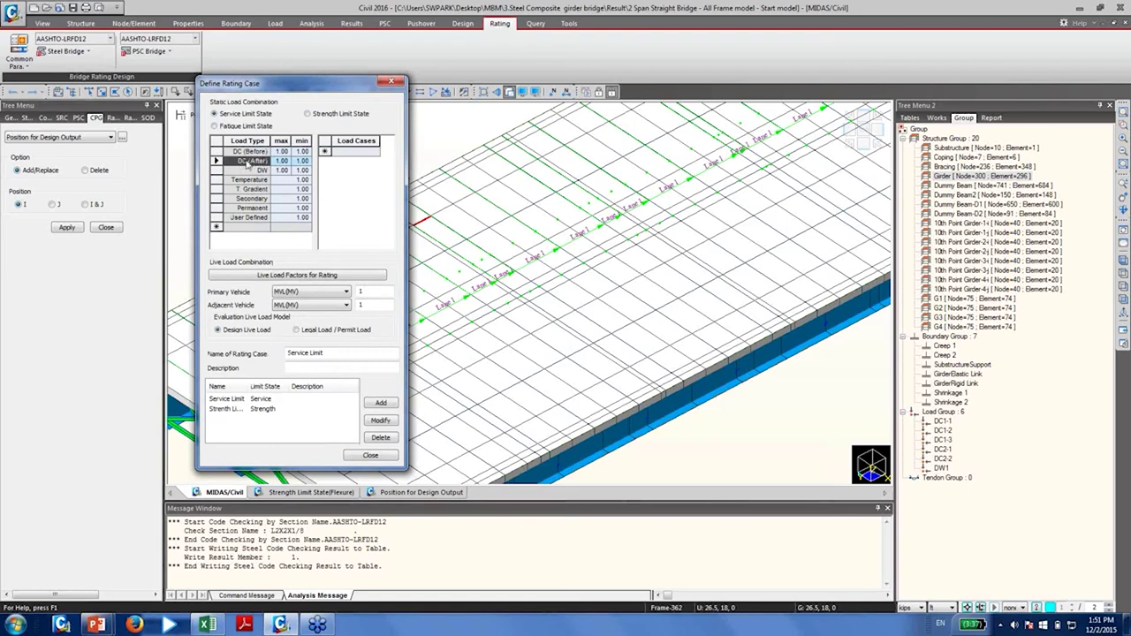
{"action": "left_click", "coordinate": [374, 152]}
{"action": "left_click", "coordinate": [375, 152]}
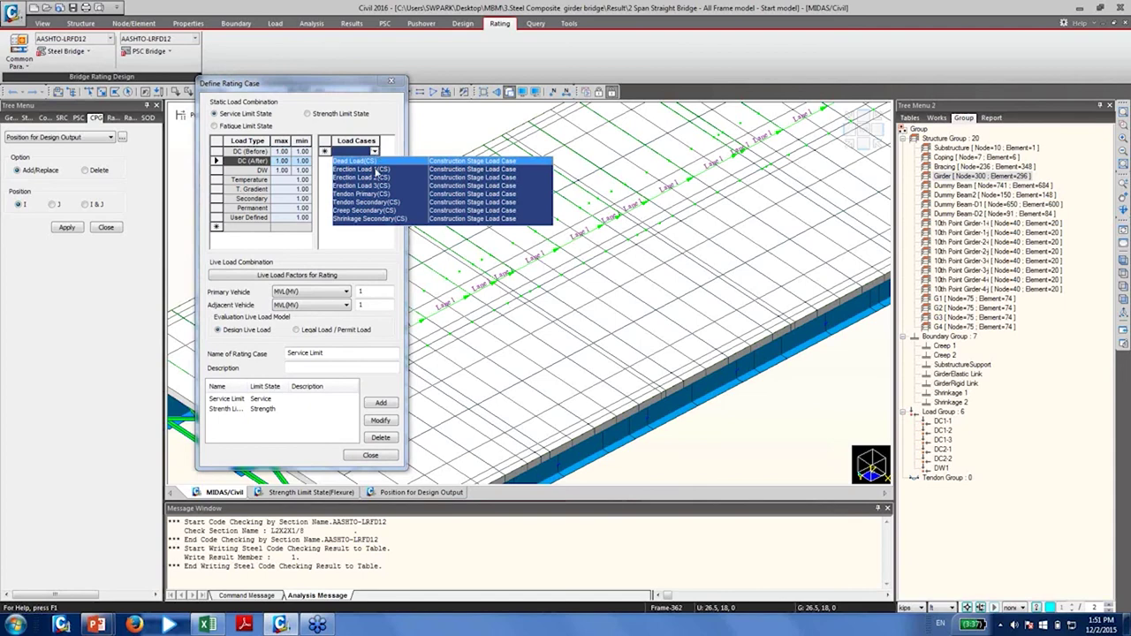
{"action": "left_click", "coordinate": [389, 148]}
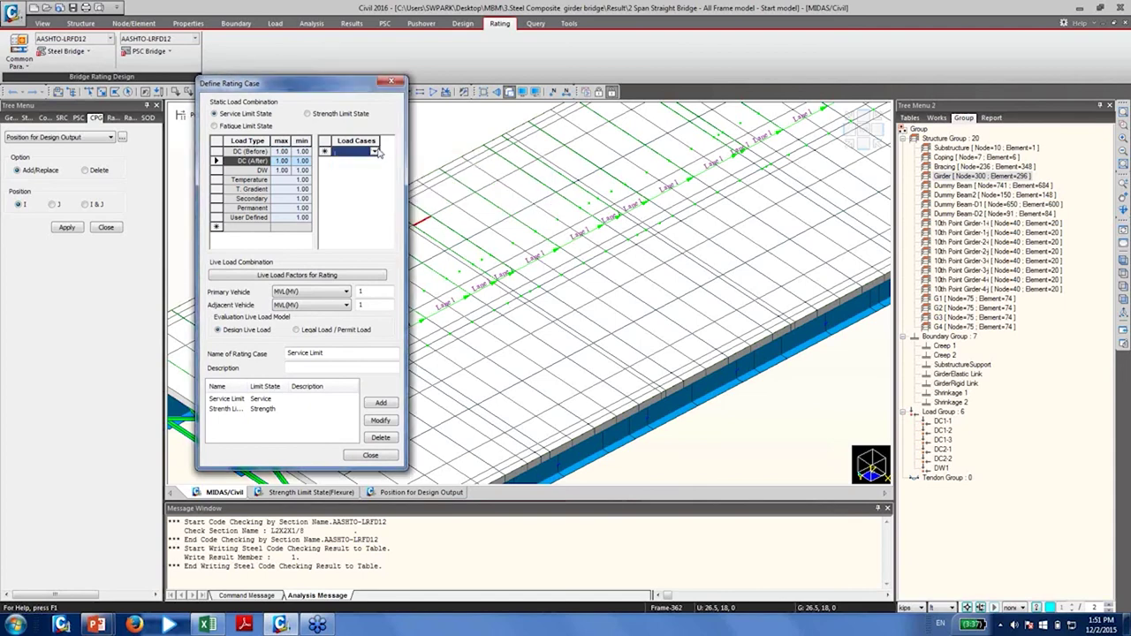
{"action": "left_click", "coordinate": [375, 152]}
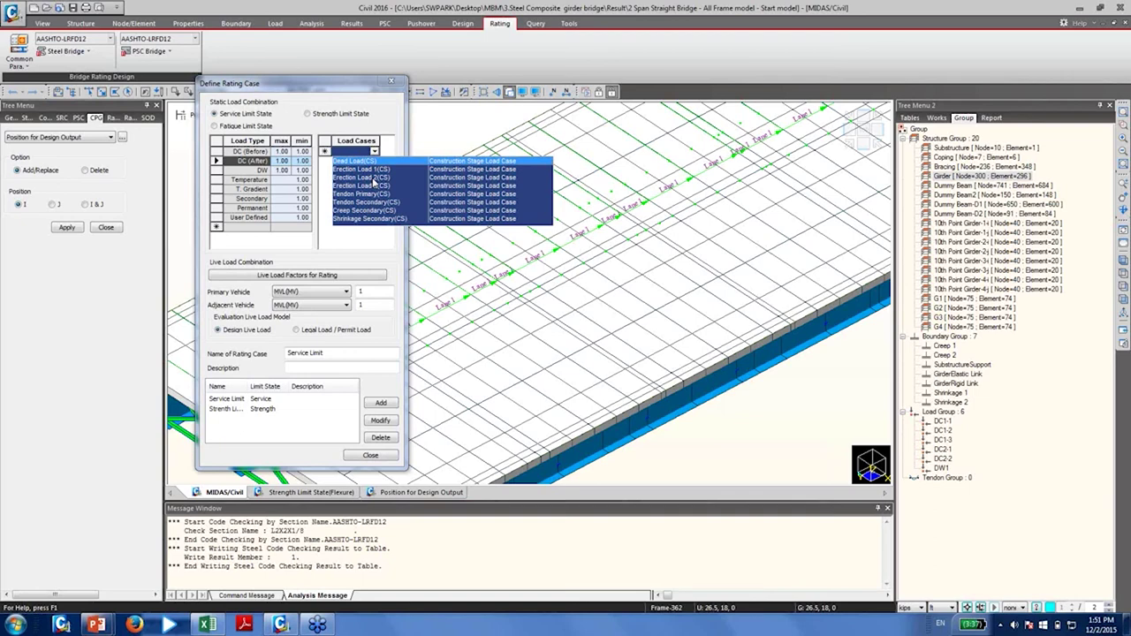
{"action": "left_click", "coordinate": [309, 125]}
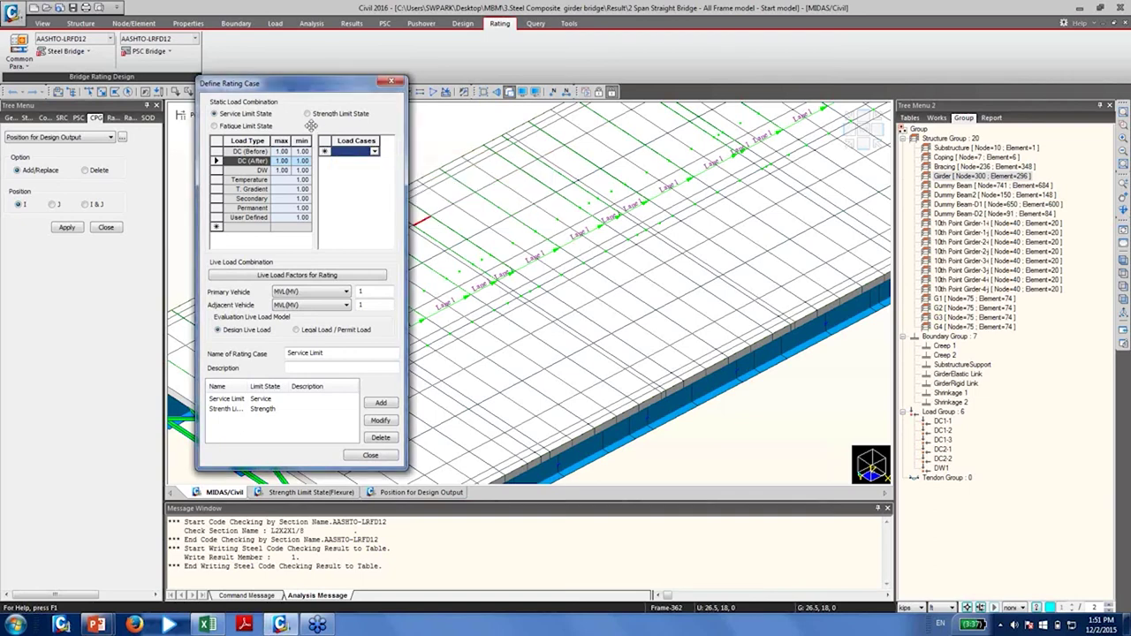
{"action": "left_click", "coordinate": [375, 152]}
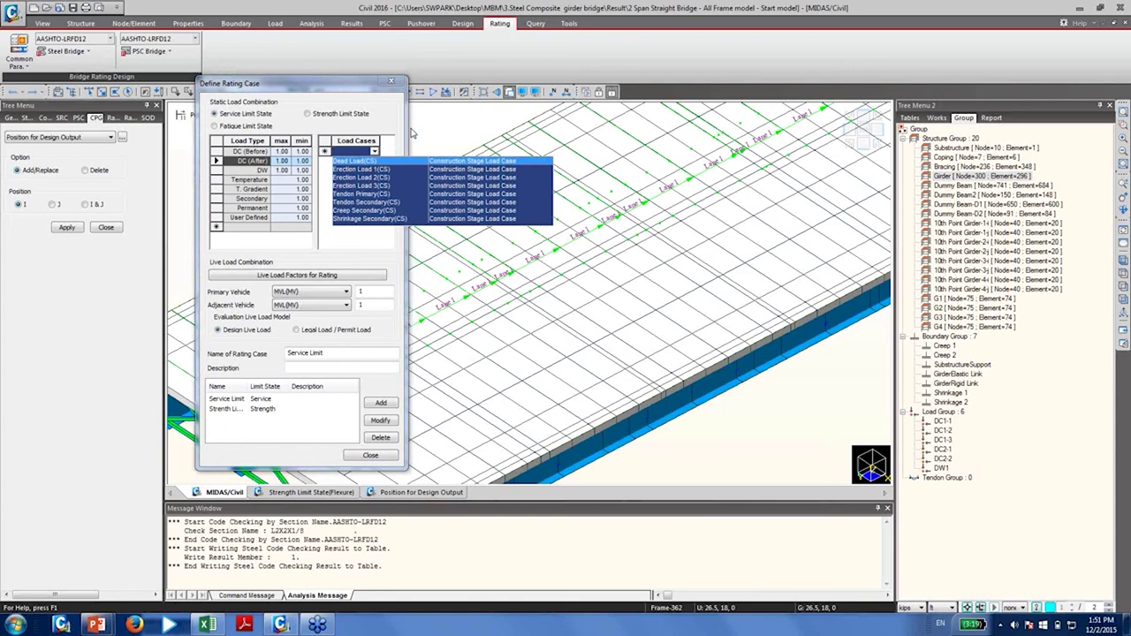
{"action": "left_click", "coordinate": [395, 129]}
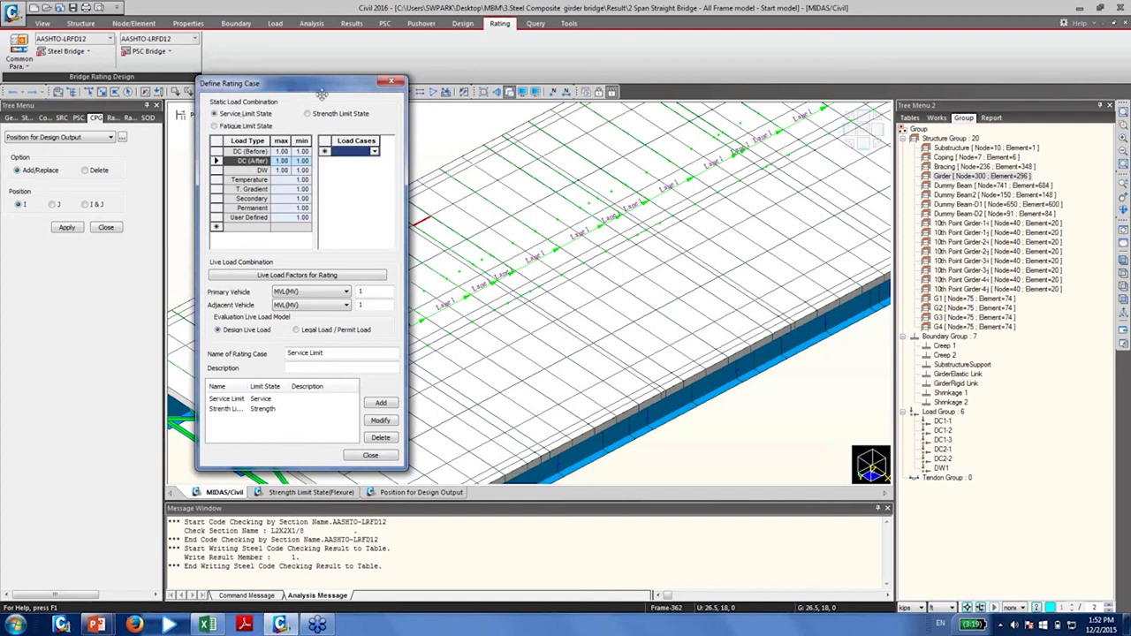
Examine the live load vehicle choices and the defined Service Limit rating case, and close the rating case definition
{"action": "left_click", "coordinate": [214, 115]}
{"action": "left_click", "coordinate": [346, 306]}
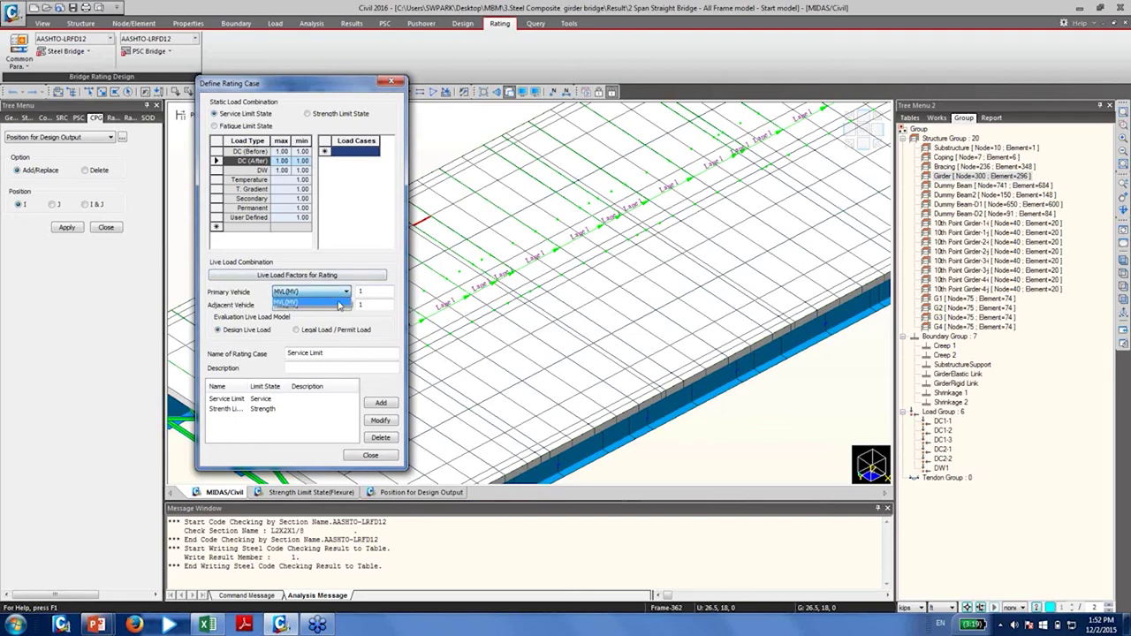
{"action": "left_click", "coordinate": [368, 203]}
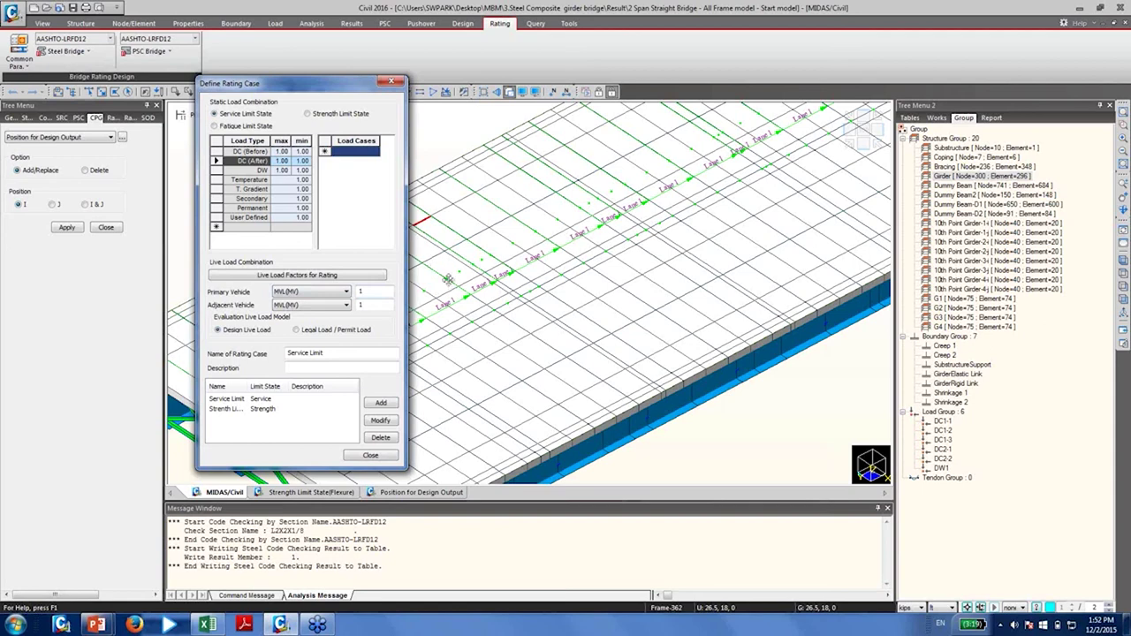
{"action": "left_click", "coordinate": [332, 292]}
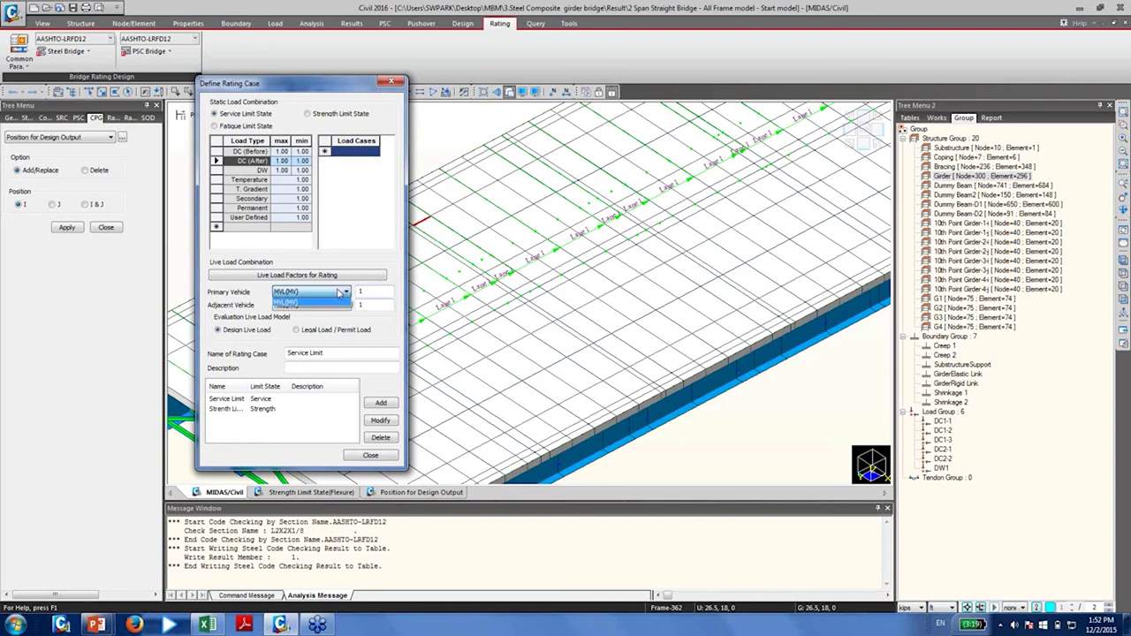
{"action": "left_click", "coordinate": [327, 301]}
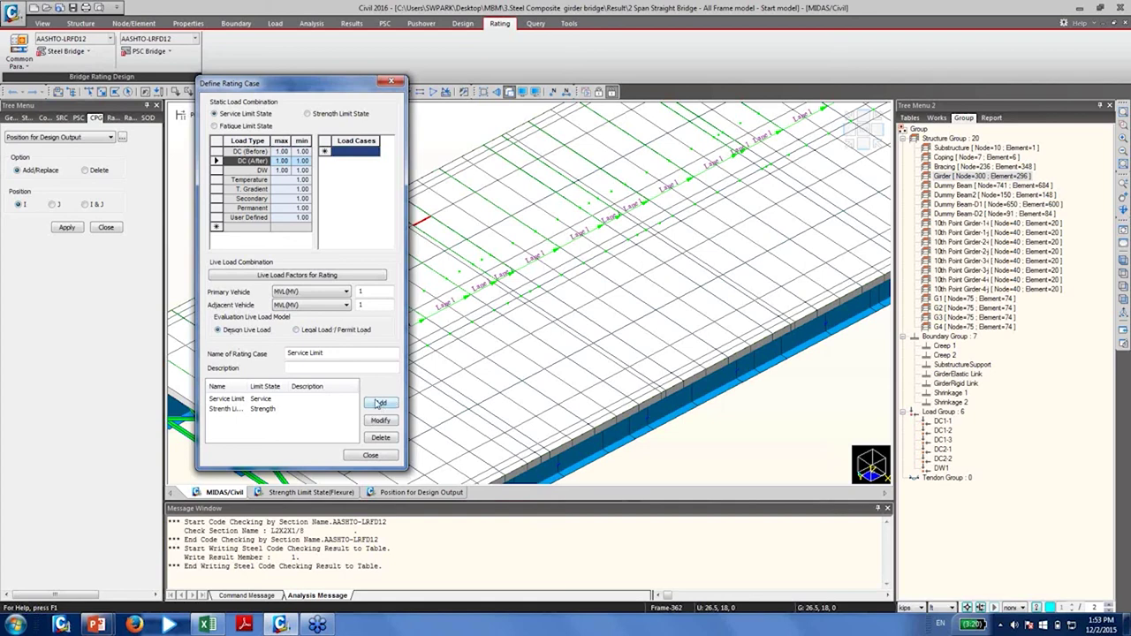
{"action": "left_click", "coordinate": [311, 402]}
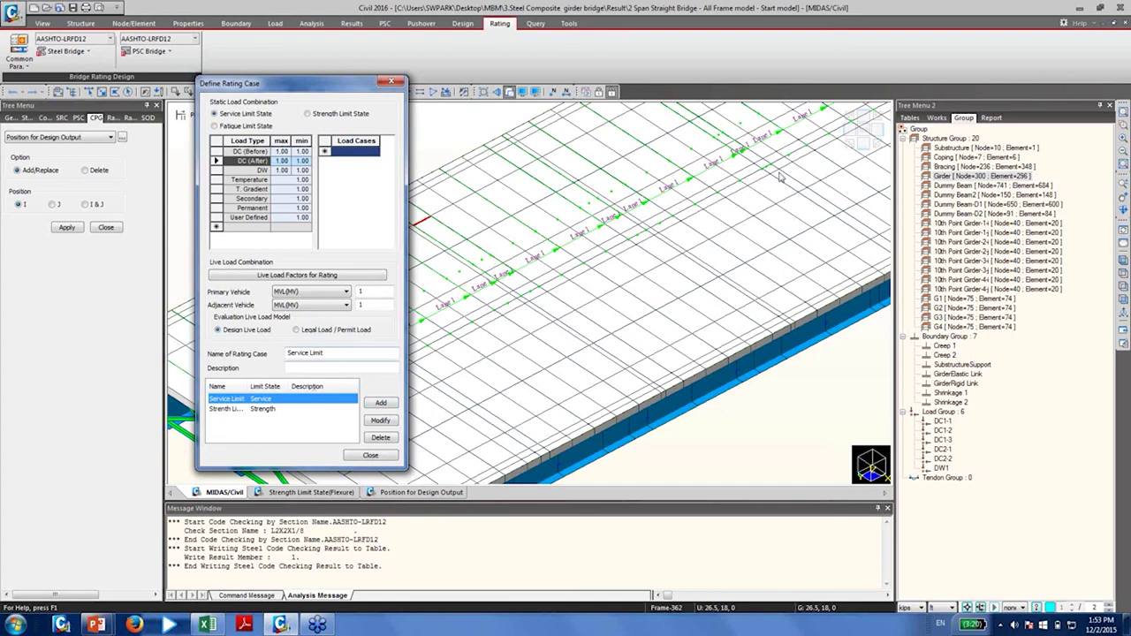
{"action": "left_click", "coordinate": [386, 456]}
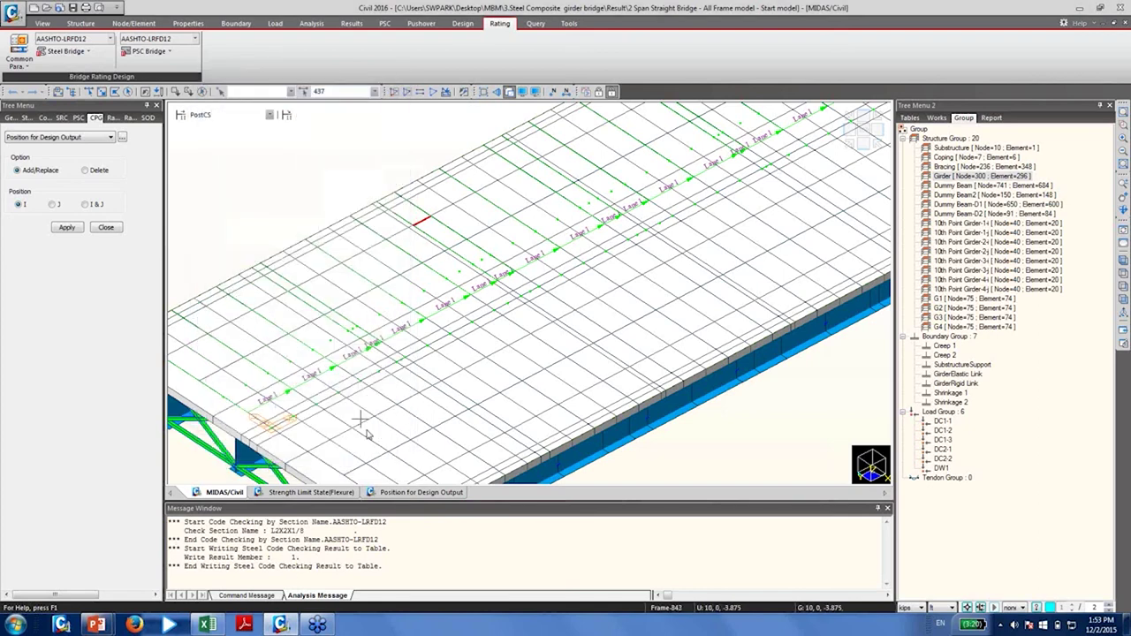
Perform the rating design for the steel bridge
{"action": "left_click", "coordinate": [74, 51]}
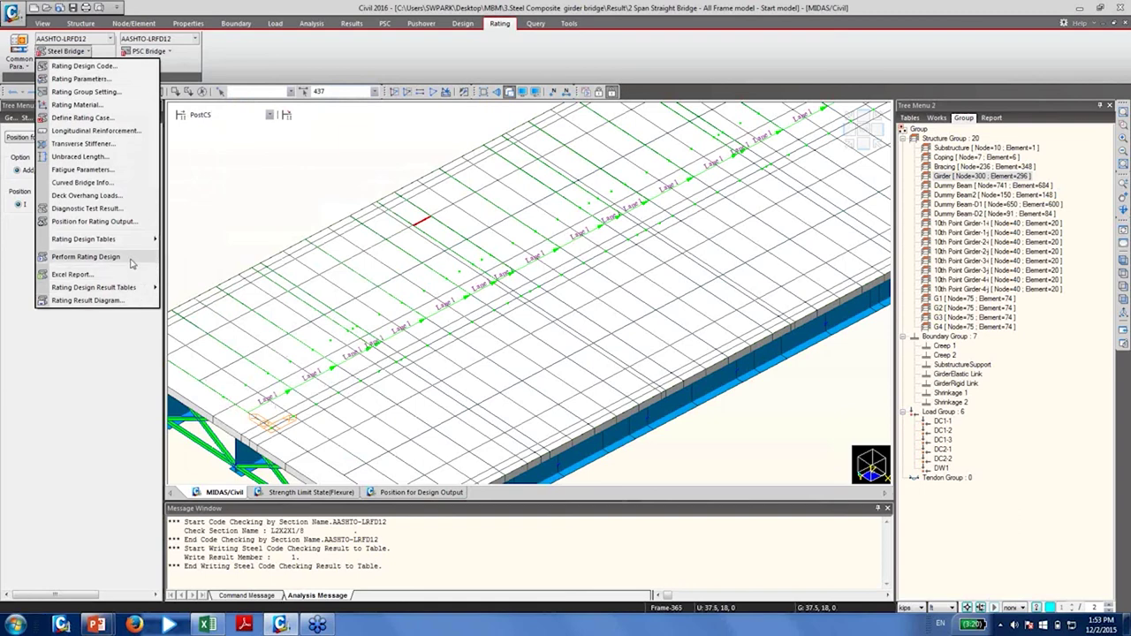
{"action": "left_click", "coordinate": [85, 257]}
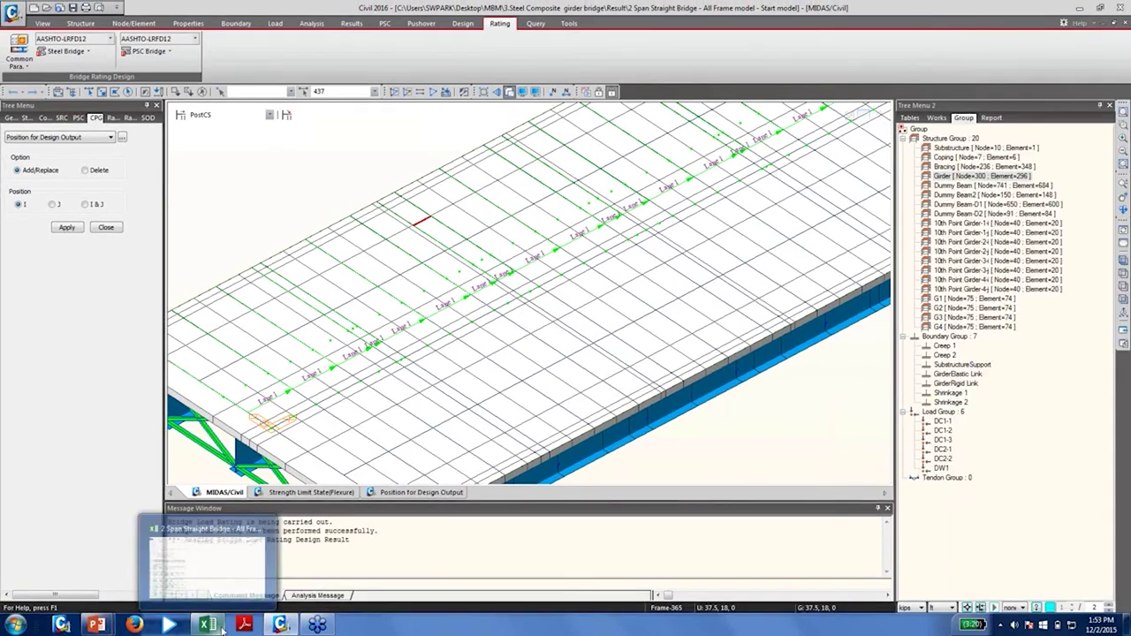
{"action": "left_click", "coordinate": [217, 627]}
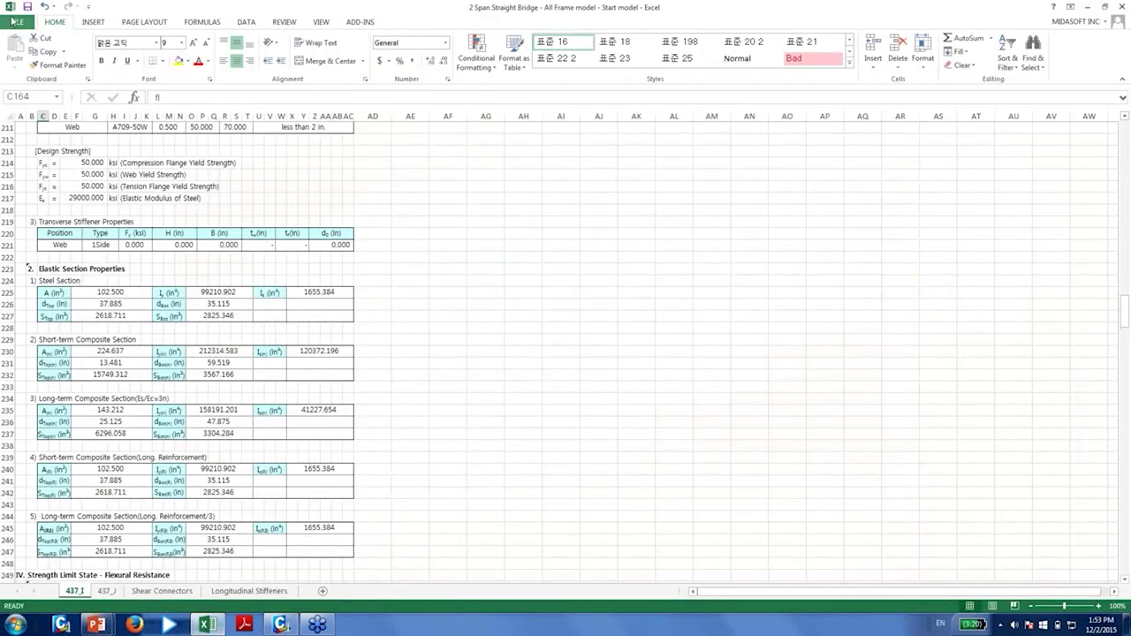
{"action": "left_click", "coordinate": [15, 22]}
{"action": "left_click", "coordinate": [23, 94]}
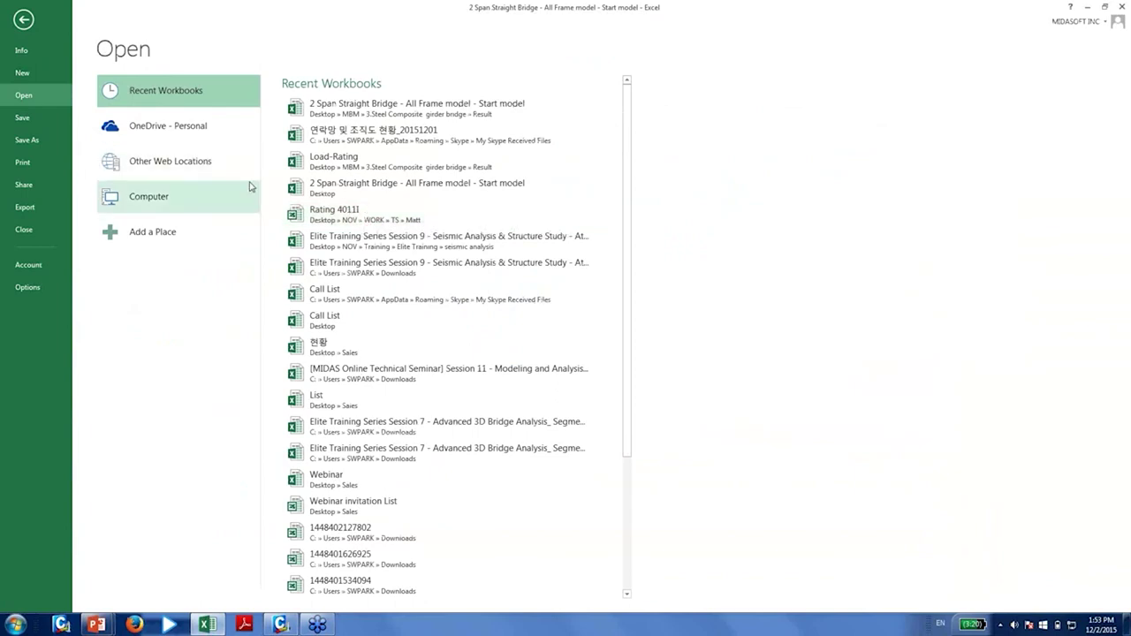
{"action": "left_click", "coordinate": [279, 626]}
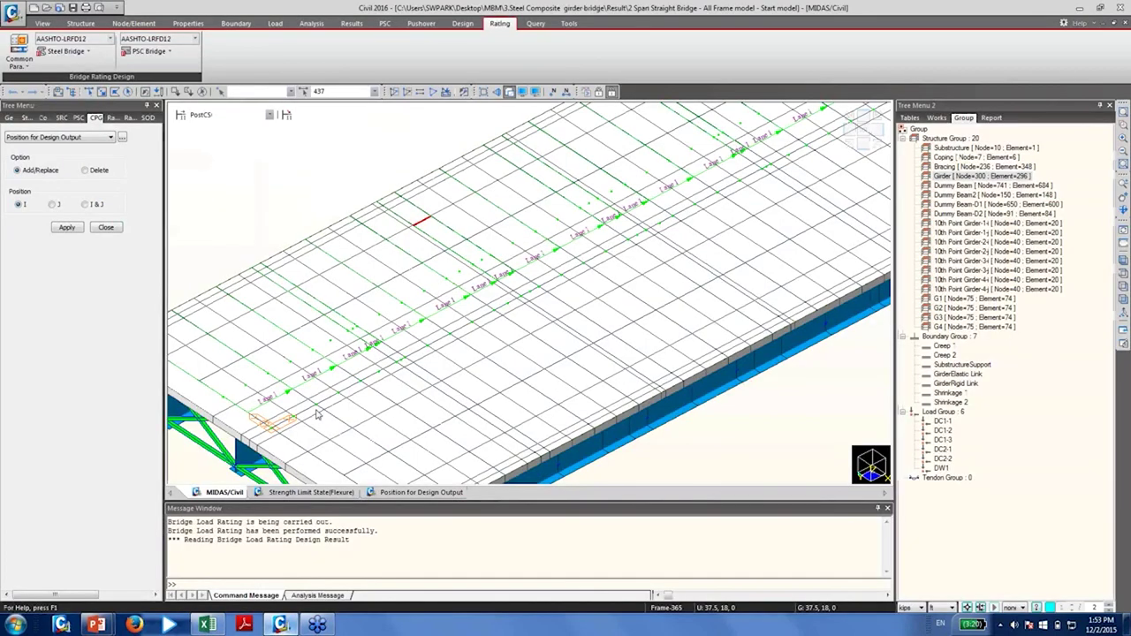
Start the Excel report of the steel bridge rating and open the existing Load-Rating workbook from the Result folder
{"action": "left_click", "coordinate": [76, 52]}
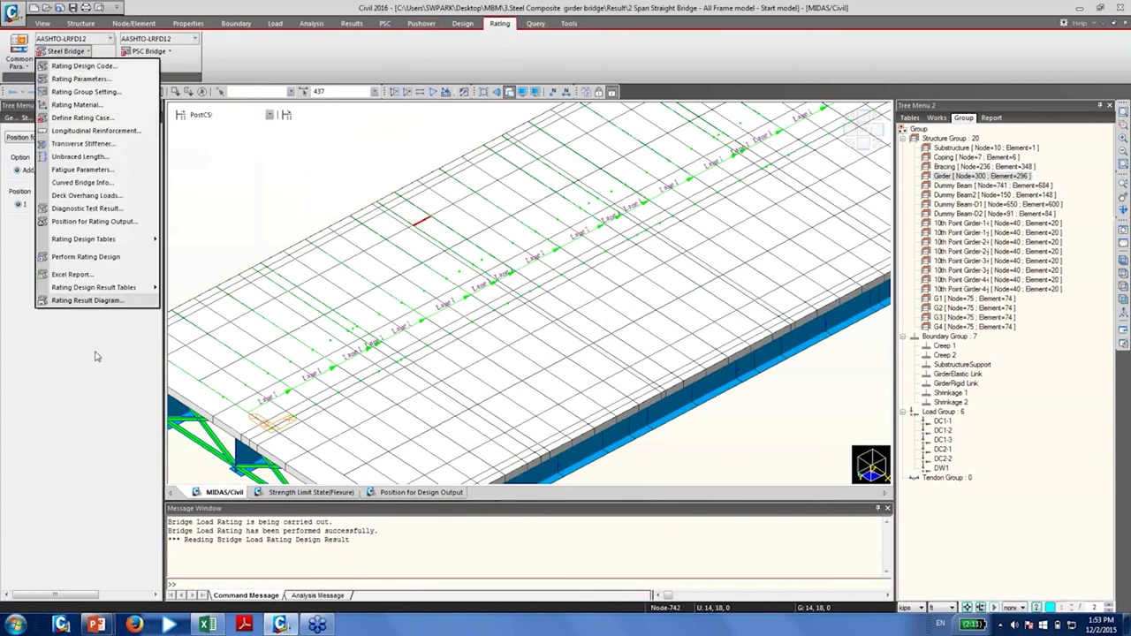
{"action": "left_click", "coordinate": [80, 275]}
{"action": "left_click", "coordinate": [533, 348]}
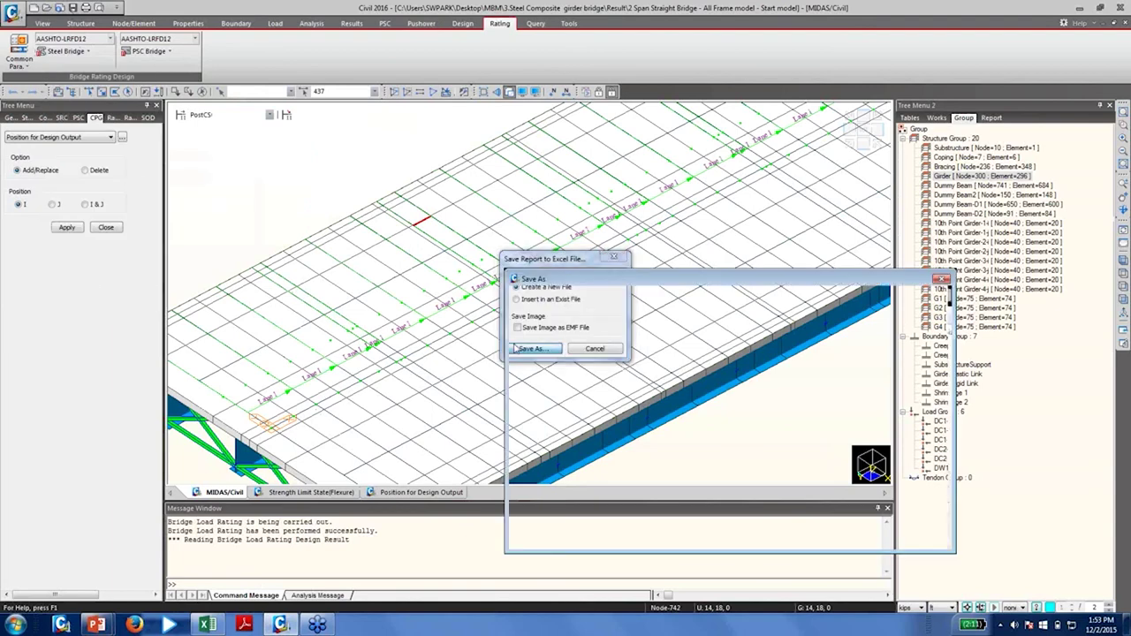
{"action": "right_click", "coordinate": [726, 371]}
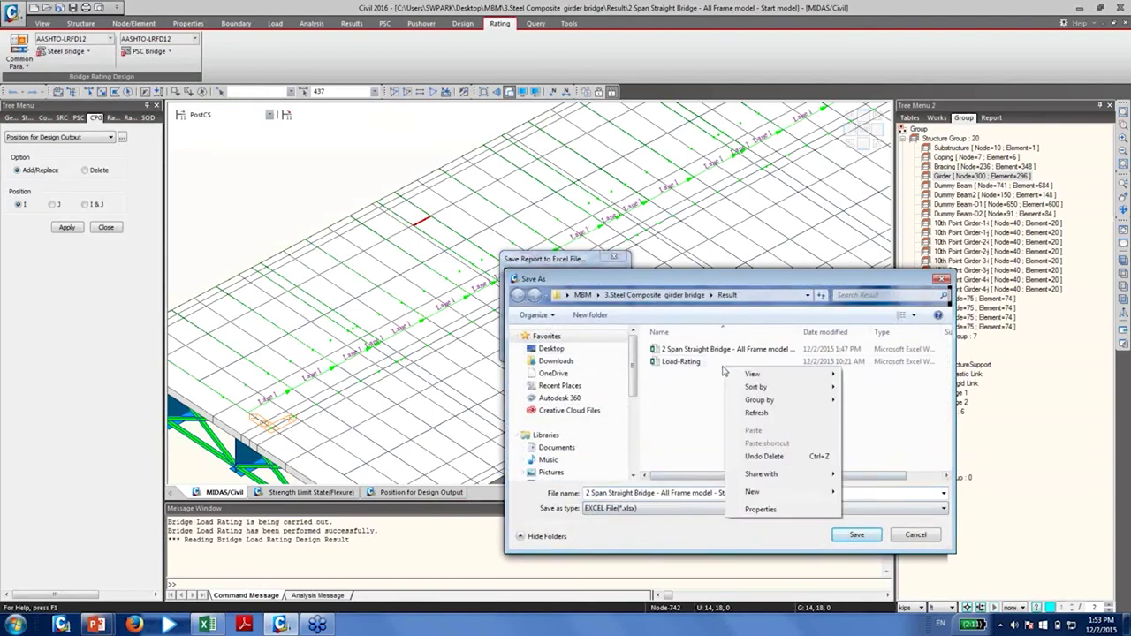
{"action": "left_click", "coordinate": [698, 364]}
{"action": "right_click", "coordinate": [688, 364]}
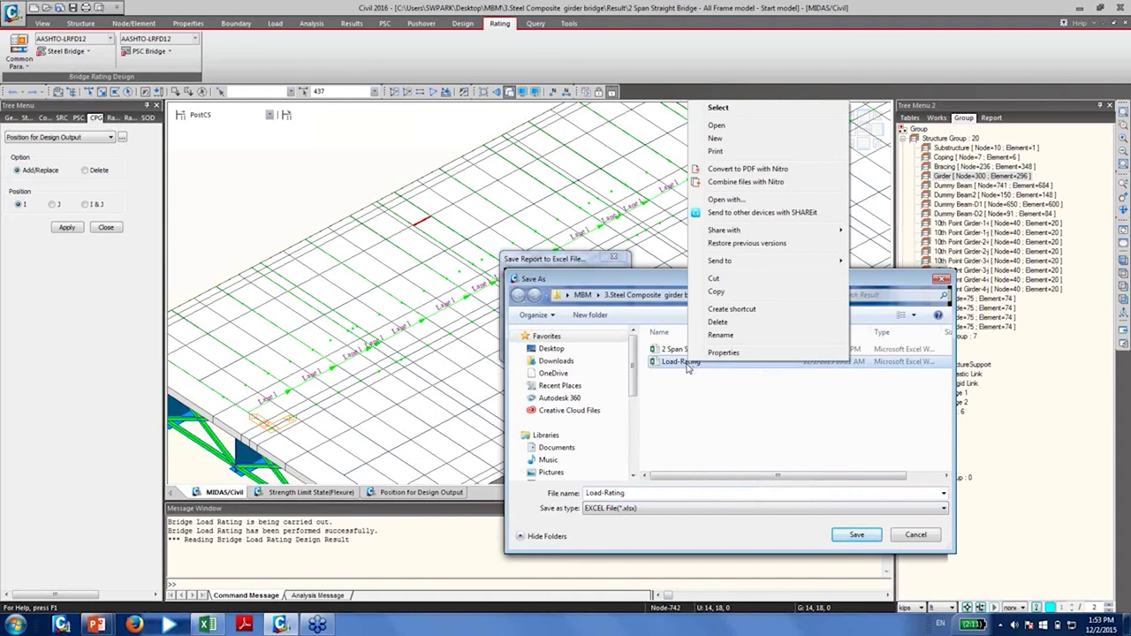
{"action": "left_click", "coordinate": [723, 127]}
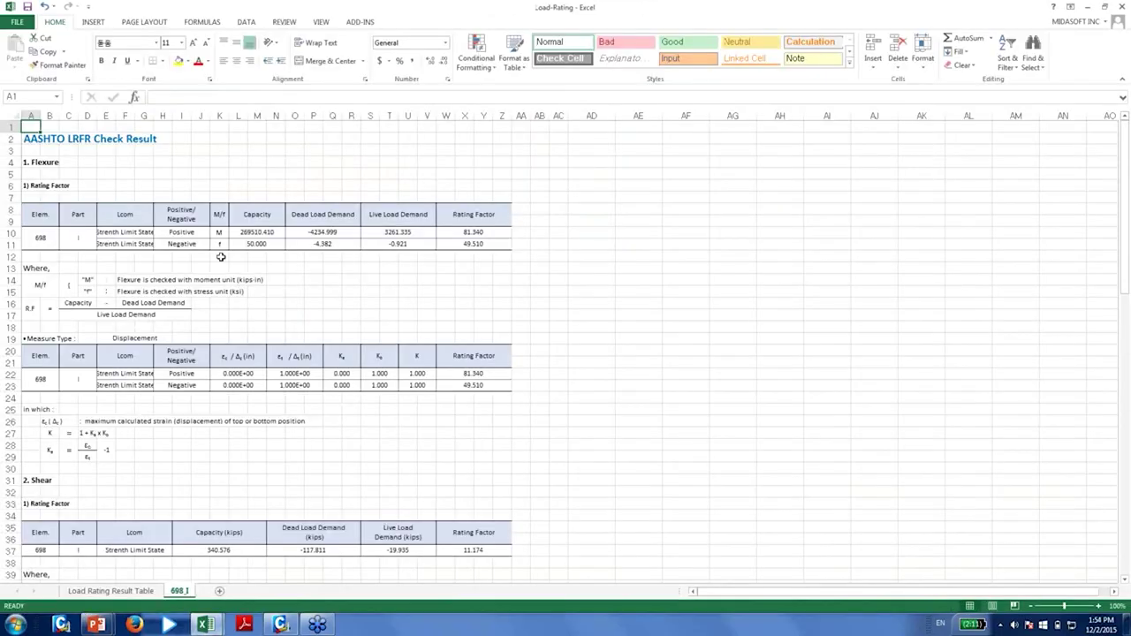
Widen the narrow column in the 698_I sheet and review the flexure, shear, stress and fatigue rating factor tables
{"action": "left_click_drag", "start_coordinate": [96, 116], "coordinate": [171, 116]}
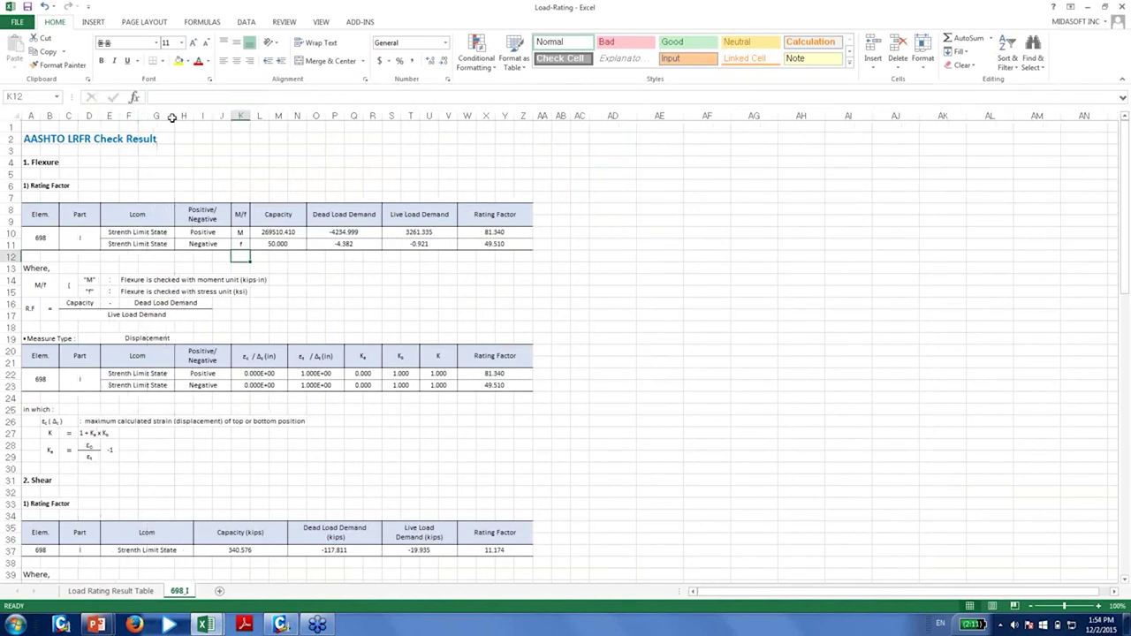
{"action": "left_click", "coordinate": [244, 247]}
{"action": "scroll", "coordinate": [384, 300], "scroll_direction": "down", "scroll_amount": 4}
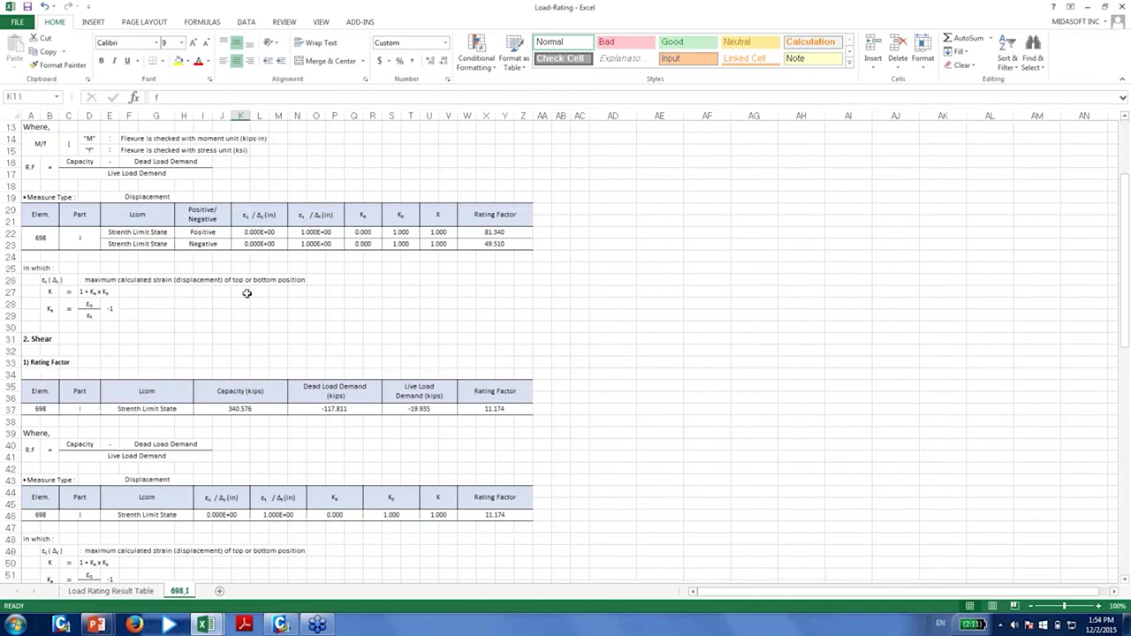
{"action": "scroll", "coordinate": [239, 289], "scroll_direction": "down", "scroll_amount": 3}
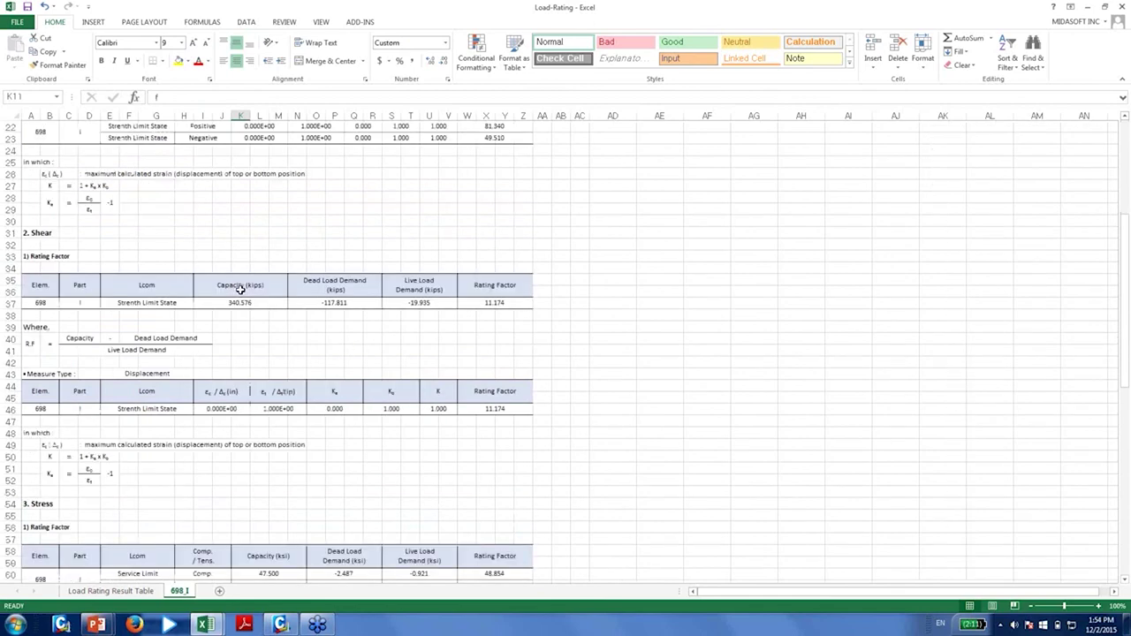
{"action": "left_click", "coordinate": [239, 289]}
{"action": "scroll", "coordinate": [285, 324], "scroll_direction": "down", "scroll_amount": 8}
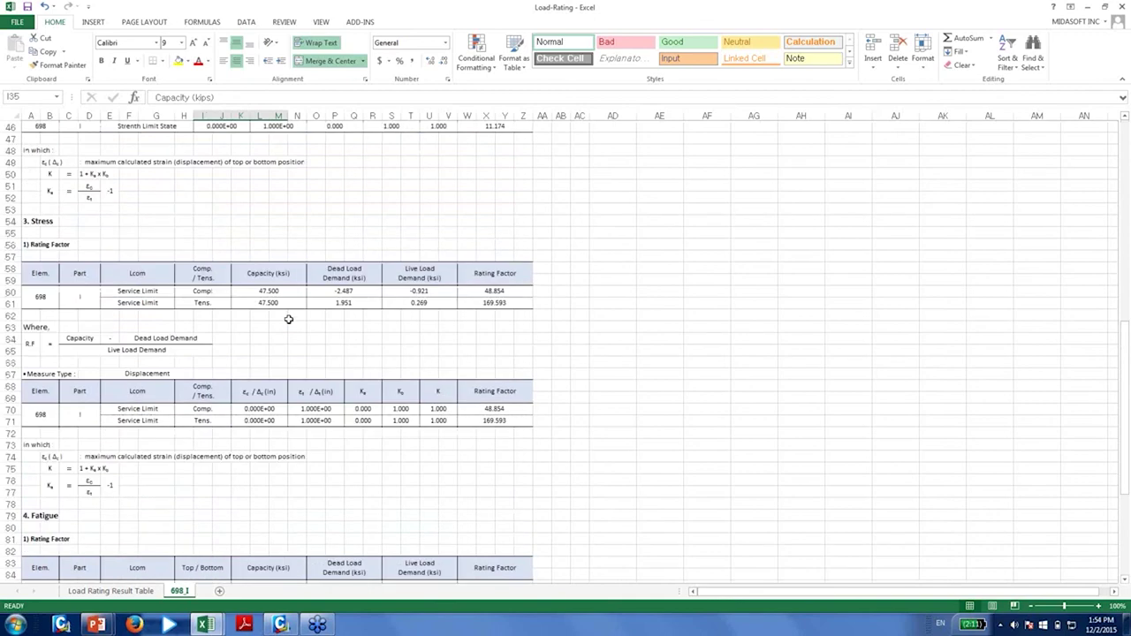
{"action": "left_click", "coordinate": [289, 318]}
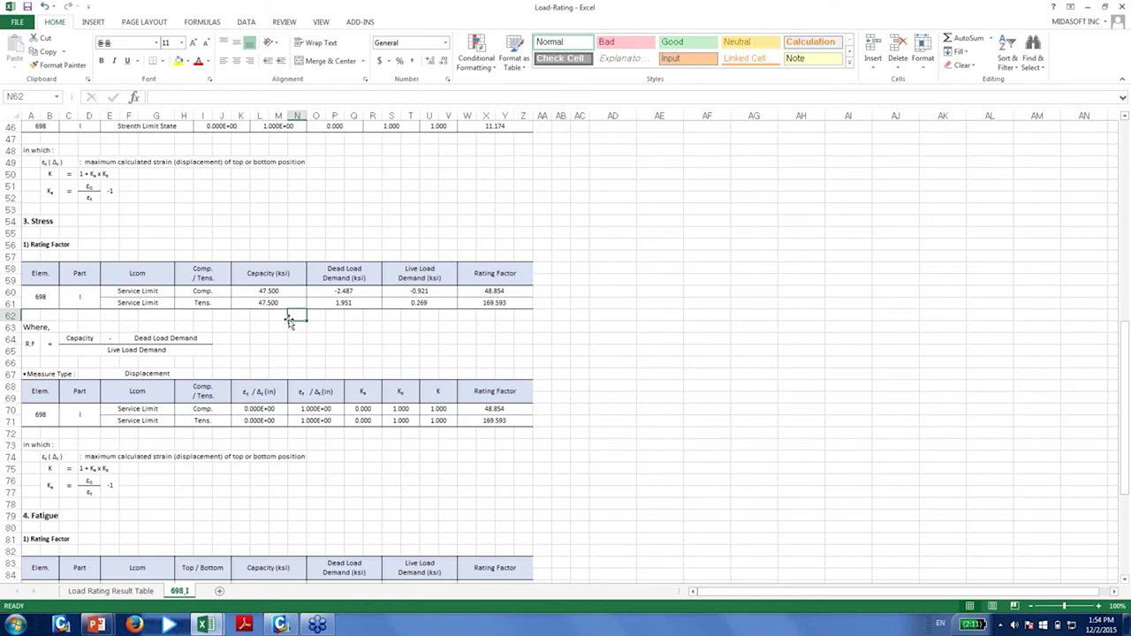
{"action": "scroll", "coordinate": [340, 325], "scroll_direction": "down", "scroll_amount": 4}
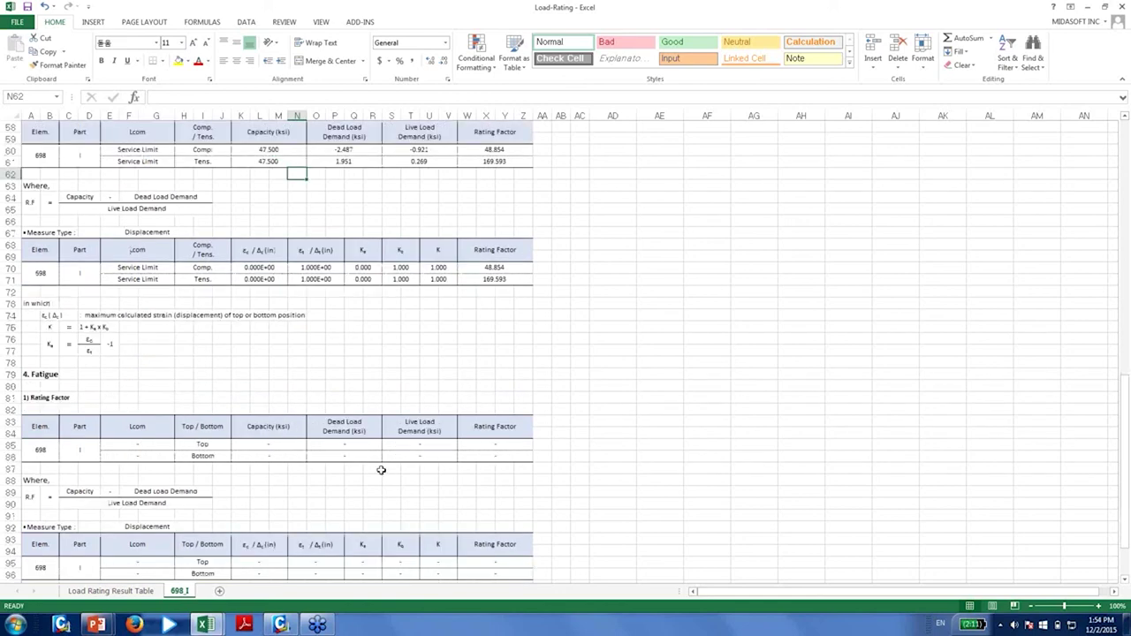
Switch from Excel back to midas Civil and cancel saving the rating report
{"action": "left_click", "coordinate": [281, 625]}
{"action": "left_click", "coordinate": [916, 535]}
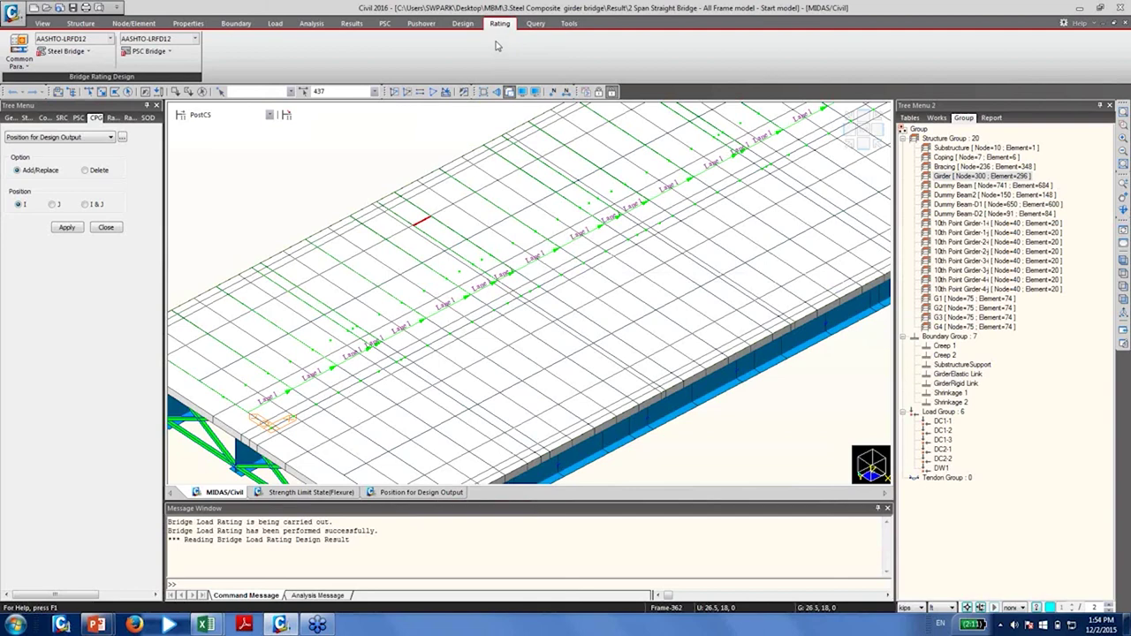
{"action": "left_click", "coordinate": [465, 24]}
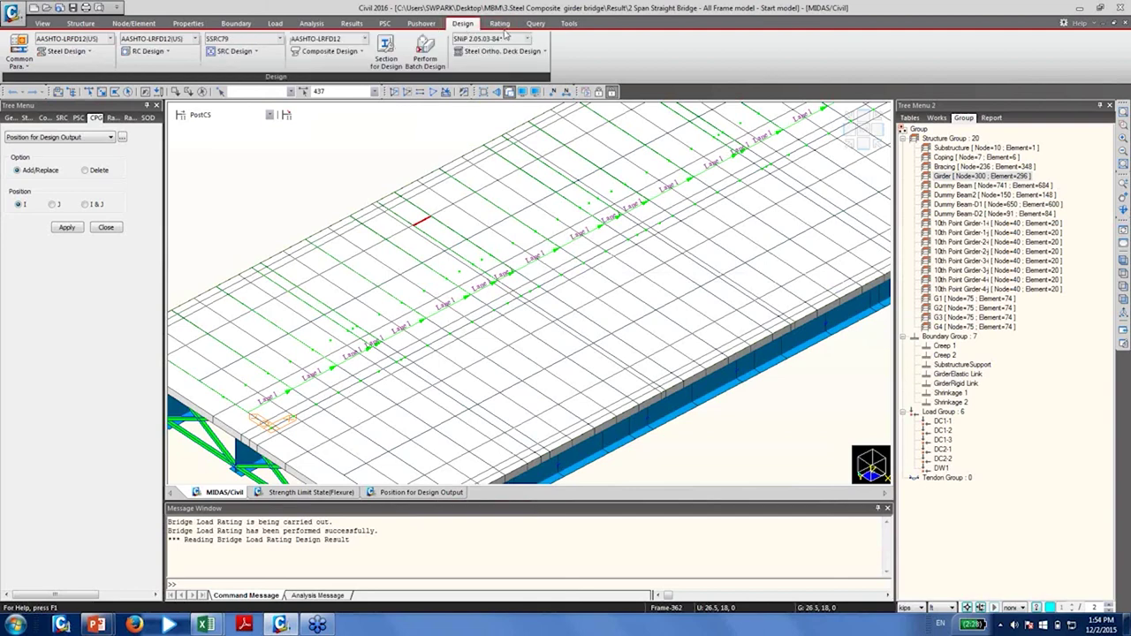
{"action": "left_click", "coordinate": [500, 25]}
{"action": "left_click", "coordinate": [66, 51]}
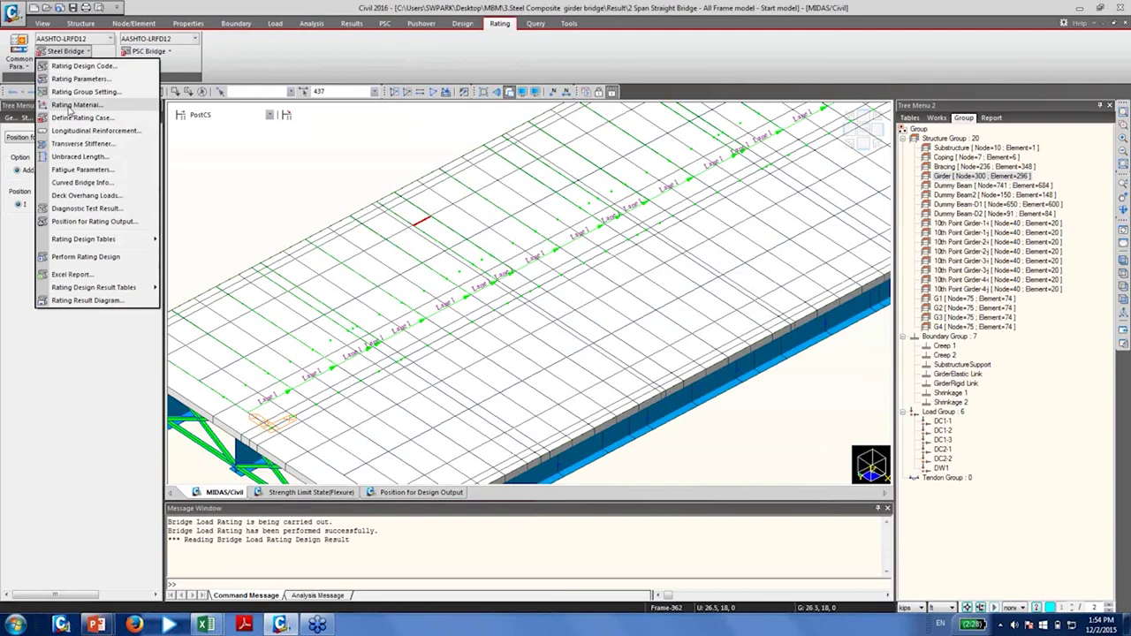
{"action": "left_click", "coordinate": [401, 62]}
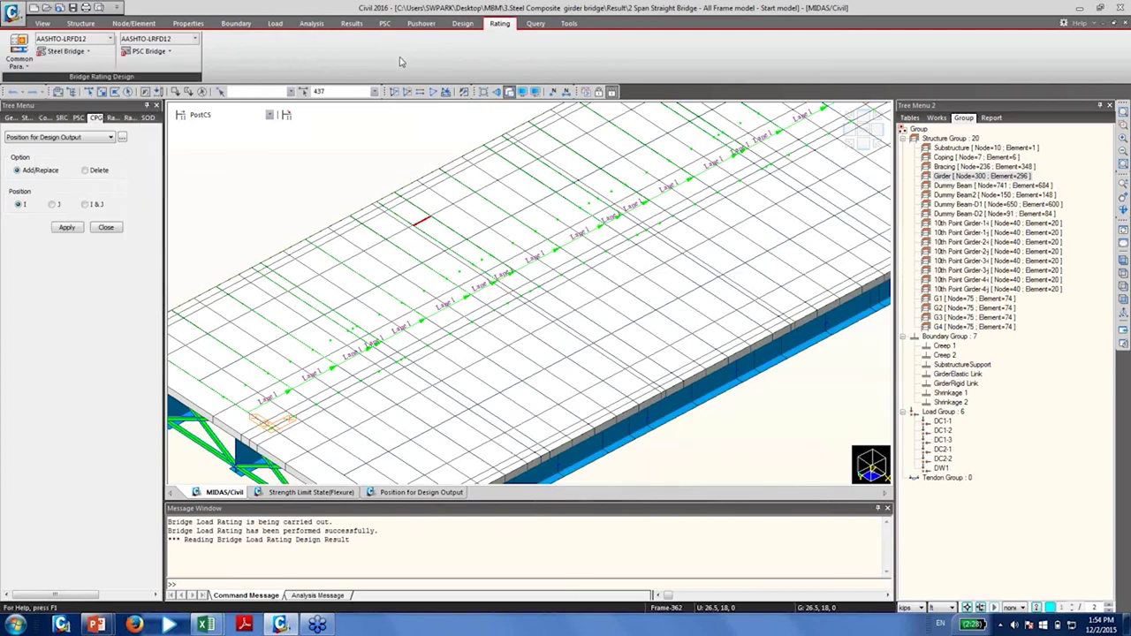